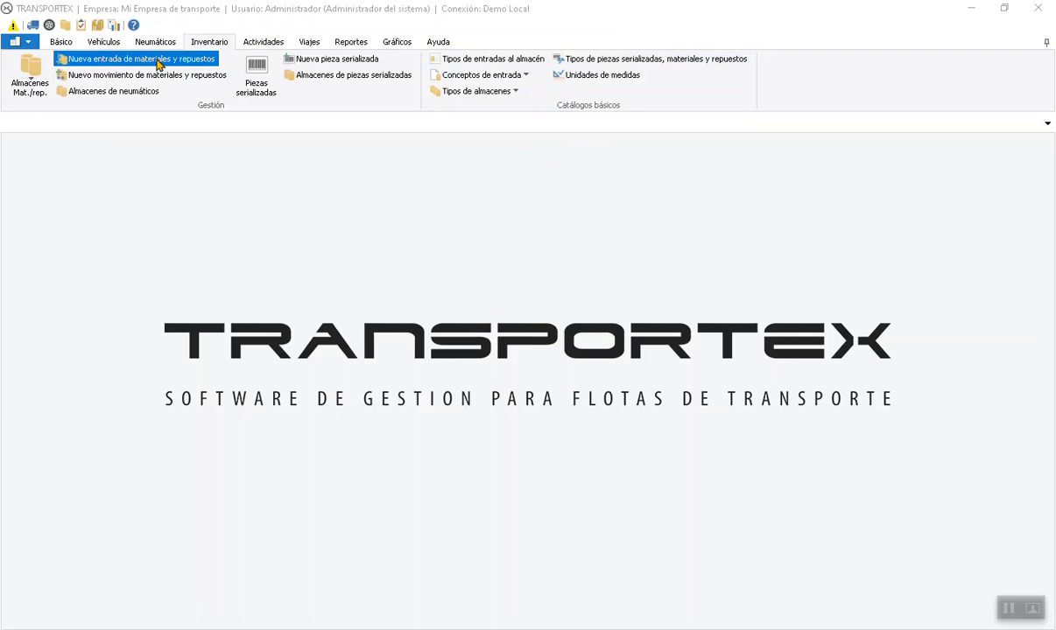
- Open the list of material and spare part entries and open the Autorepuestos Lima entry for modification
{"action": "left_click", "coordinate": [28, 84]}
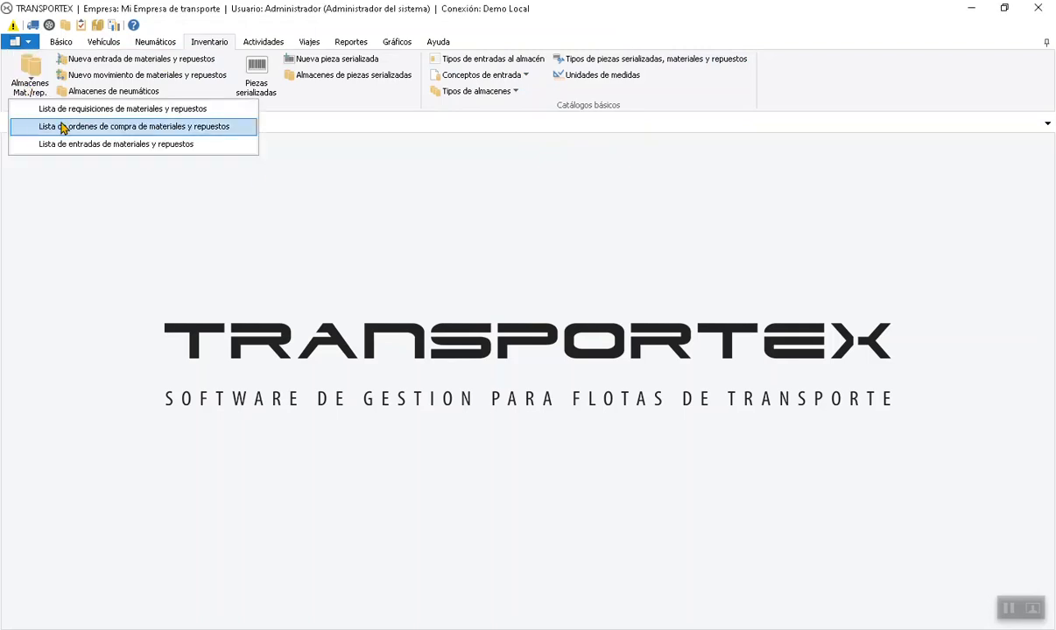
{"action": "left_click", "coordinate": [475, 286]}
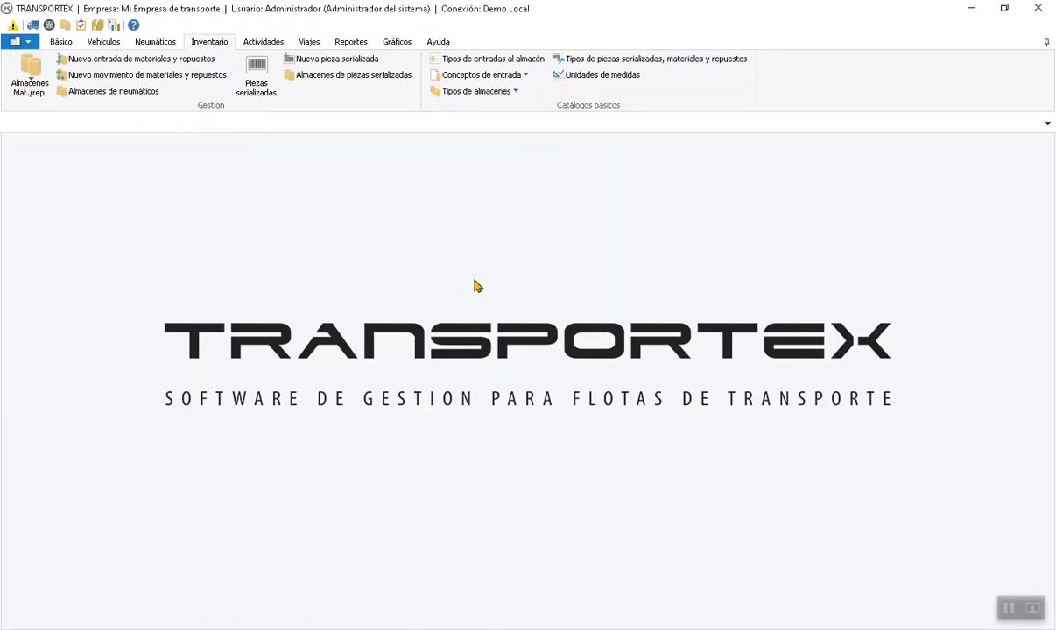
{"action": "left_click", "coordinate": [37, 97]}
{"action": "left_click", "coordinate": [52, 144]}
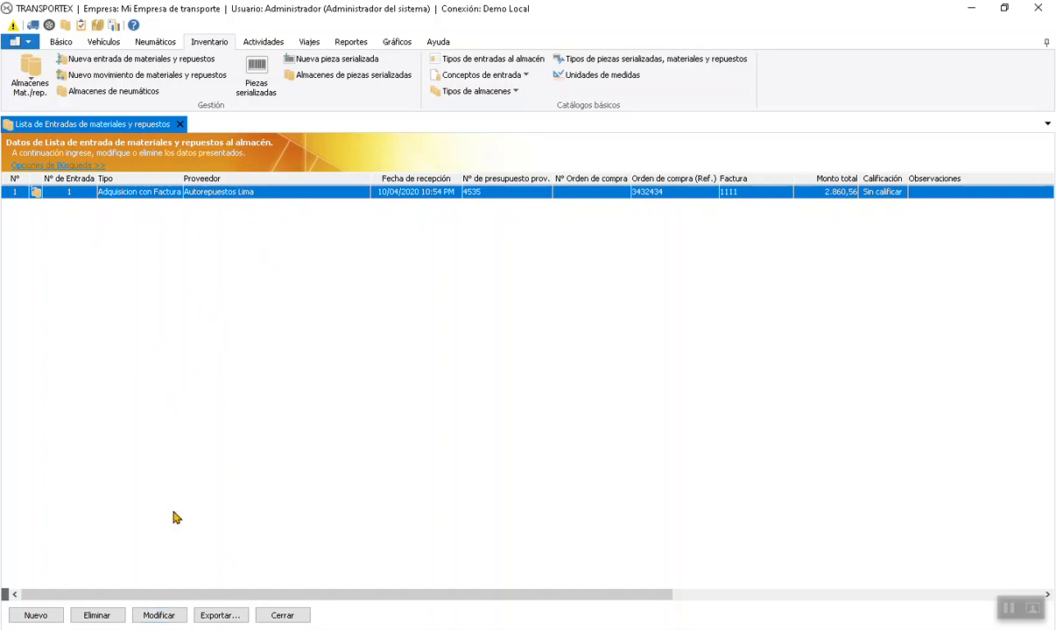
{"action": "left_click", "coordinate": [160, 615]}
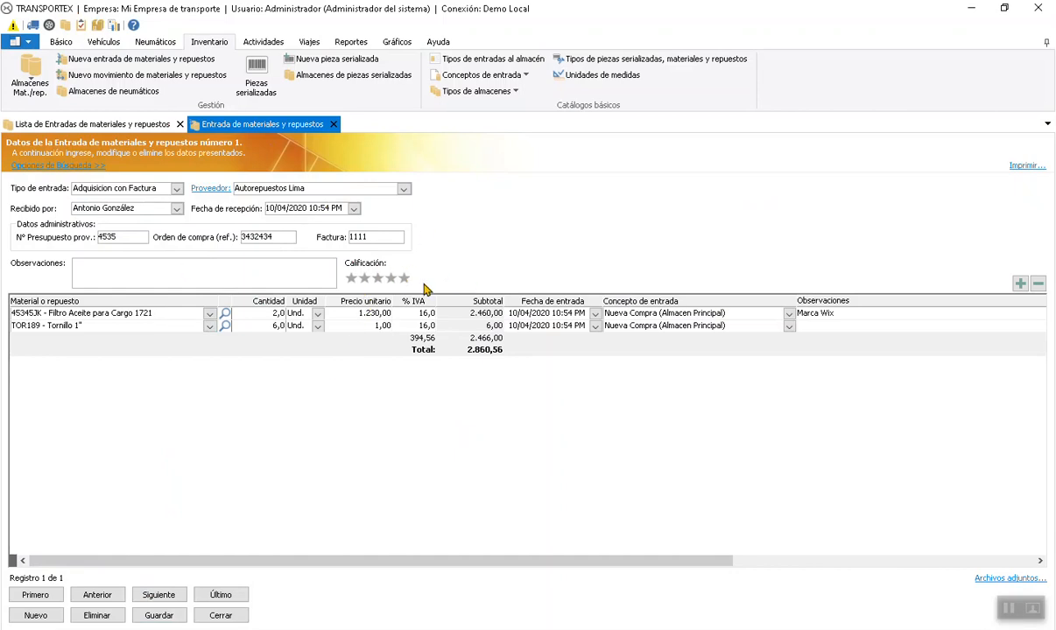
- Rate the Autorepuestos Lima entry four stars, save it, and close both the entry and the entries list
{"action": "left_click", "coordinate": [390, 277]}
{"action": "left_click", "coordinate": [175, 619]}
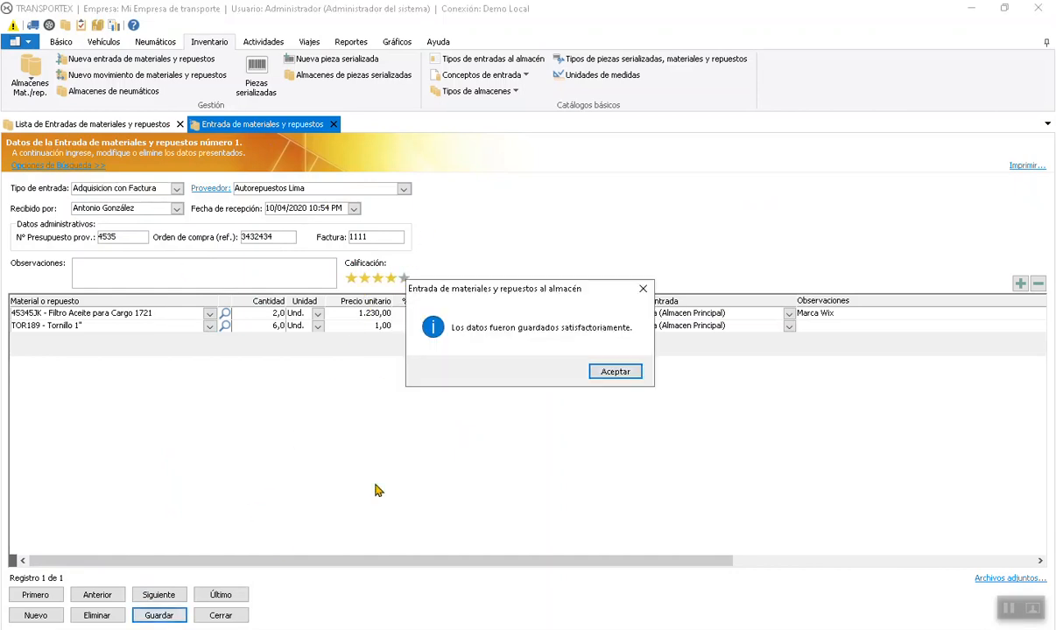
{"action": "left_click", "coordinate": [591, 353]}
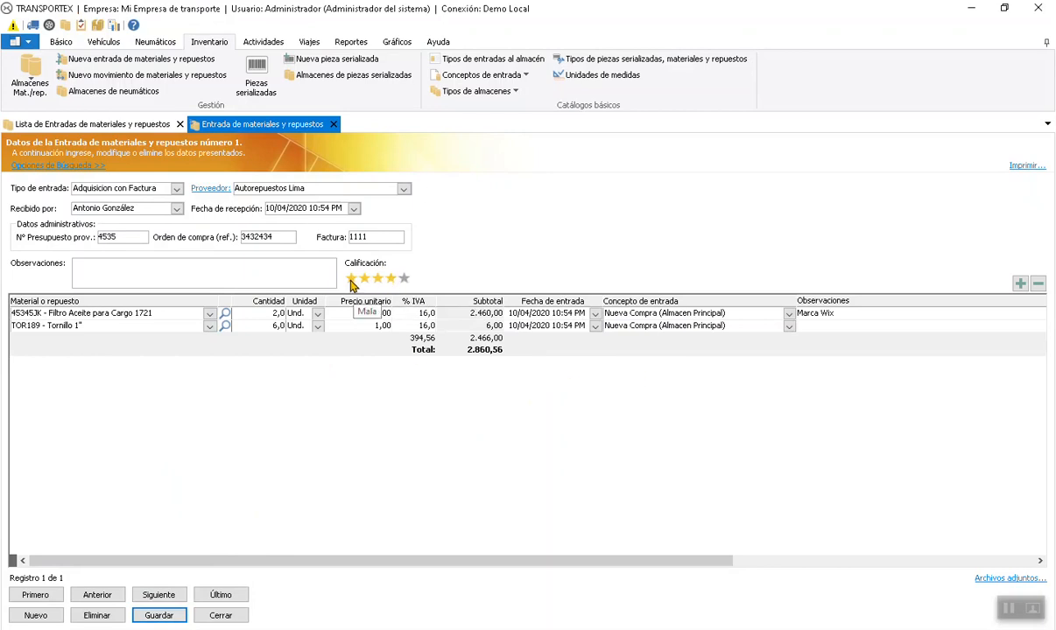
{"action": "left_click", "coordinate": [334, 377]}
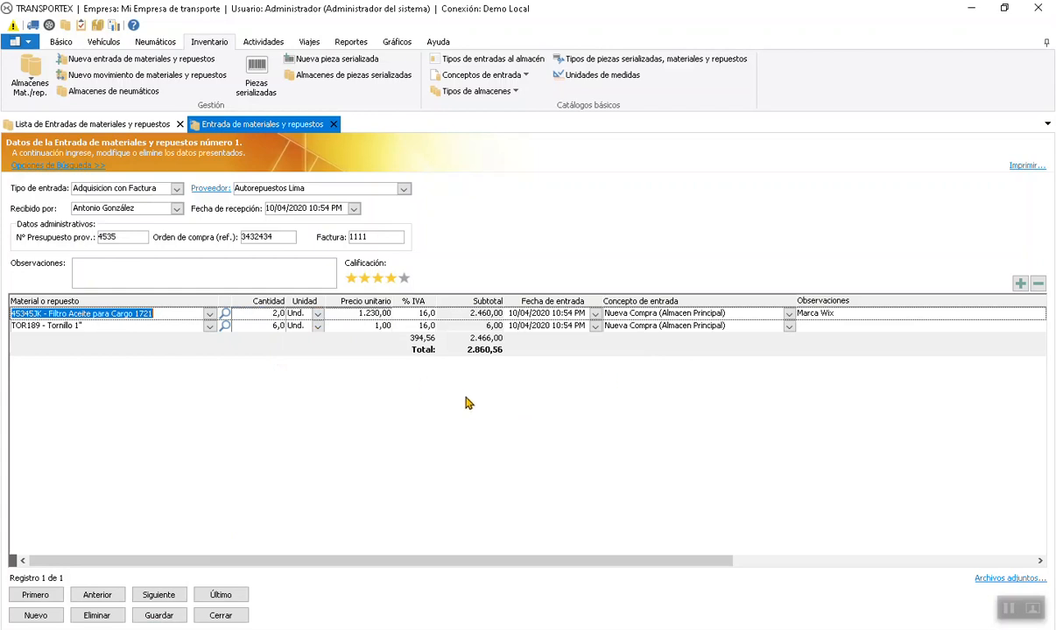
{"action": "left_click", "coordinate": [332, 124]}
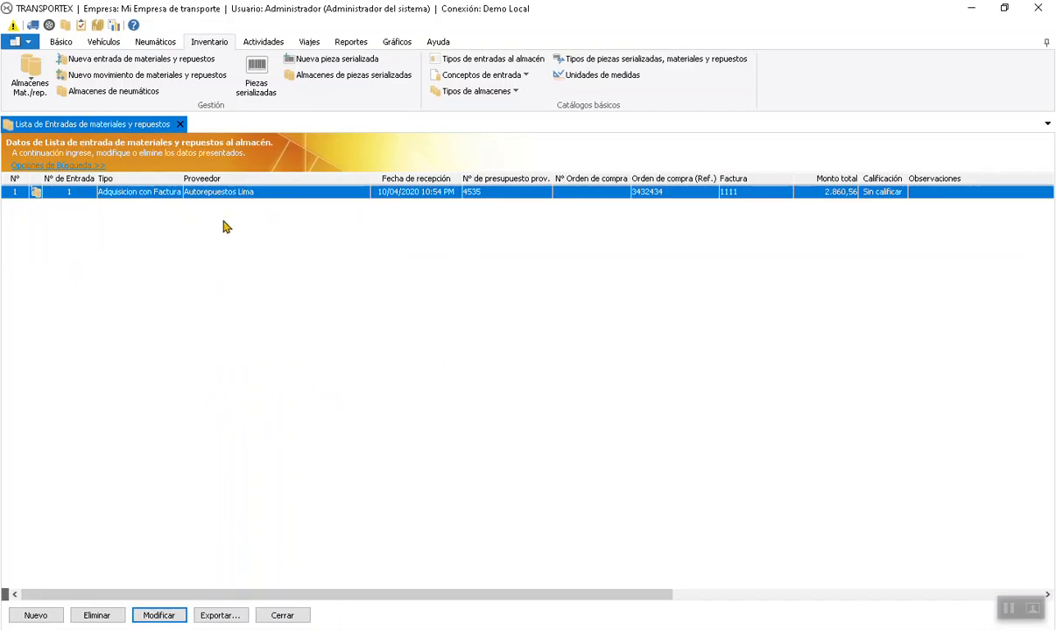
{"action": "left_click", "coordinate": [180, 125]}
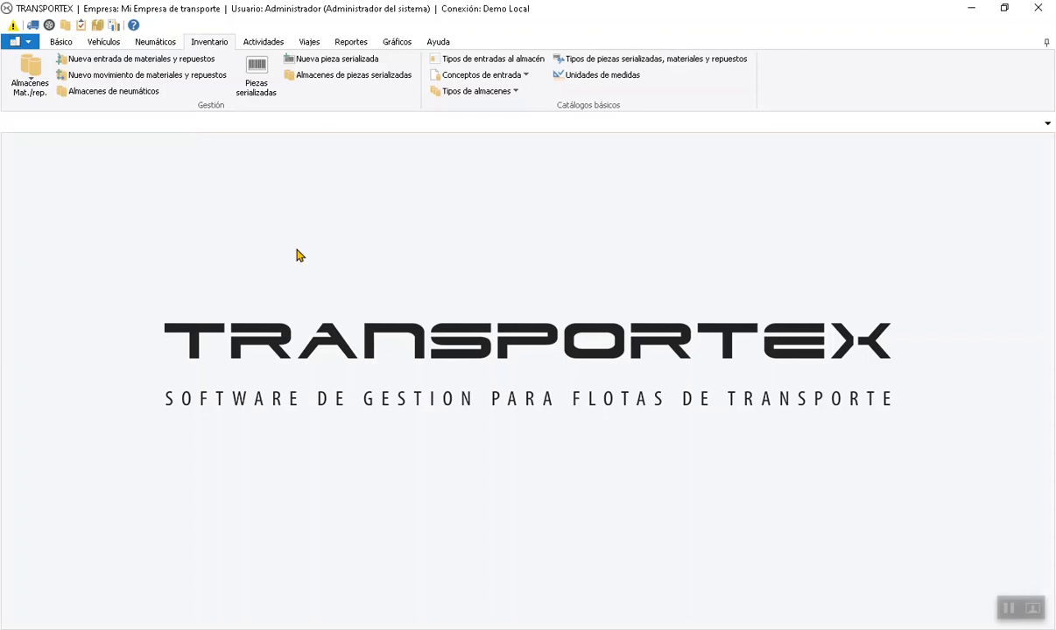
- Open the list of material and spare part requisitions and start a new requisition
{"action": "left_click", "coordinate": [29, 93]}
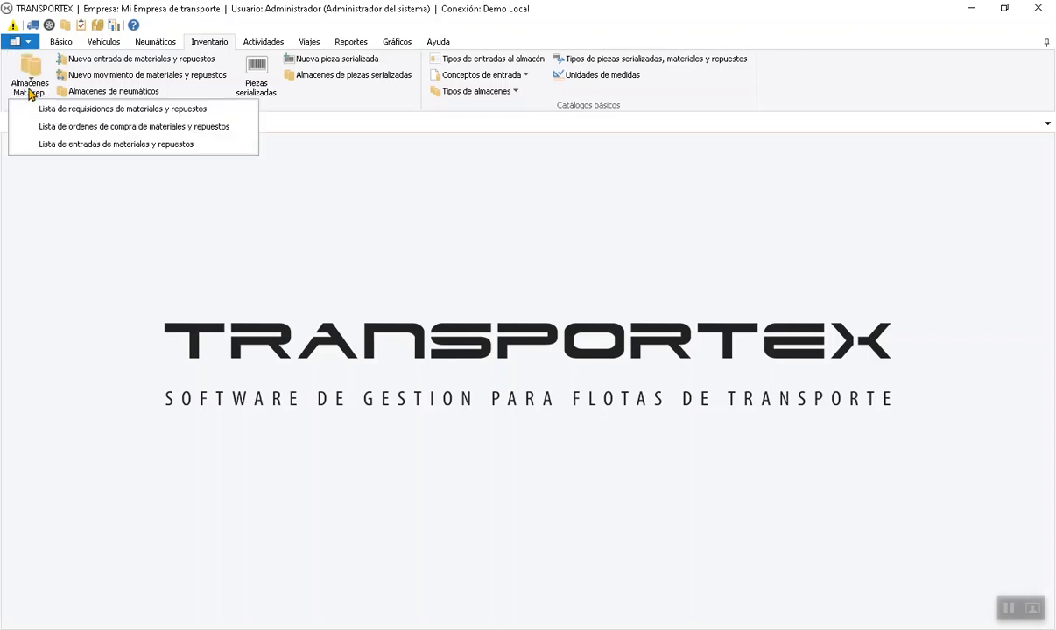
{"action": "left_click", "coordinate": [89, 109]}
{"action": "left_click", "coordinate": [40, 98]}
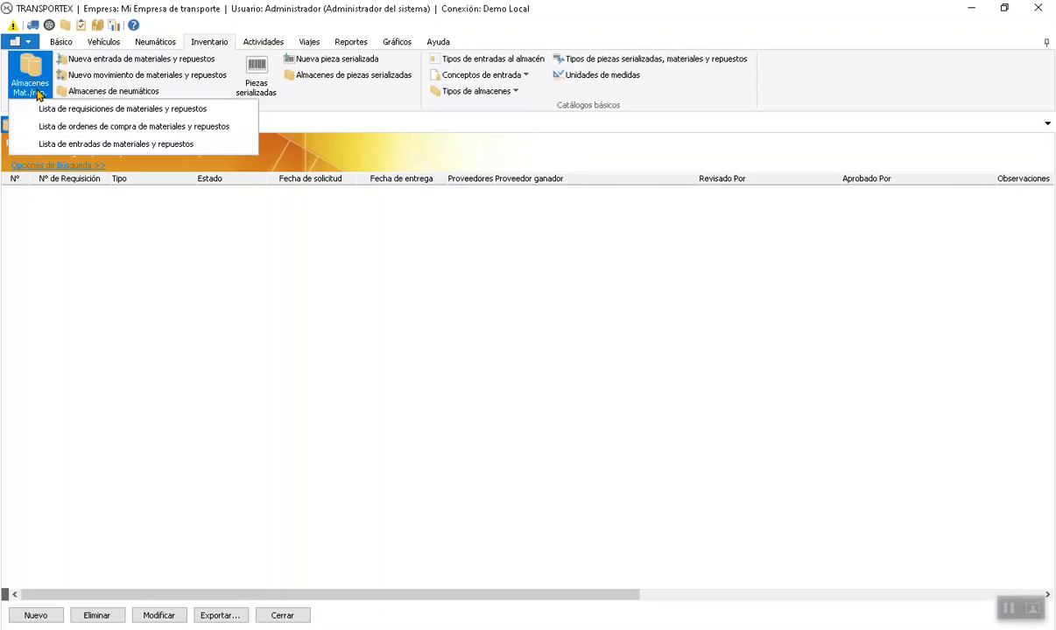
{"action": "left_click", "coordinate": [429, 296]}
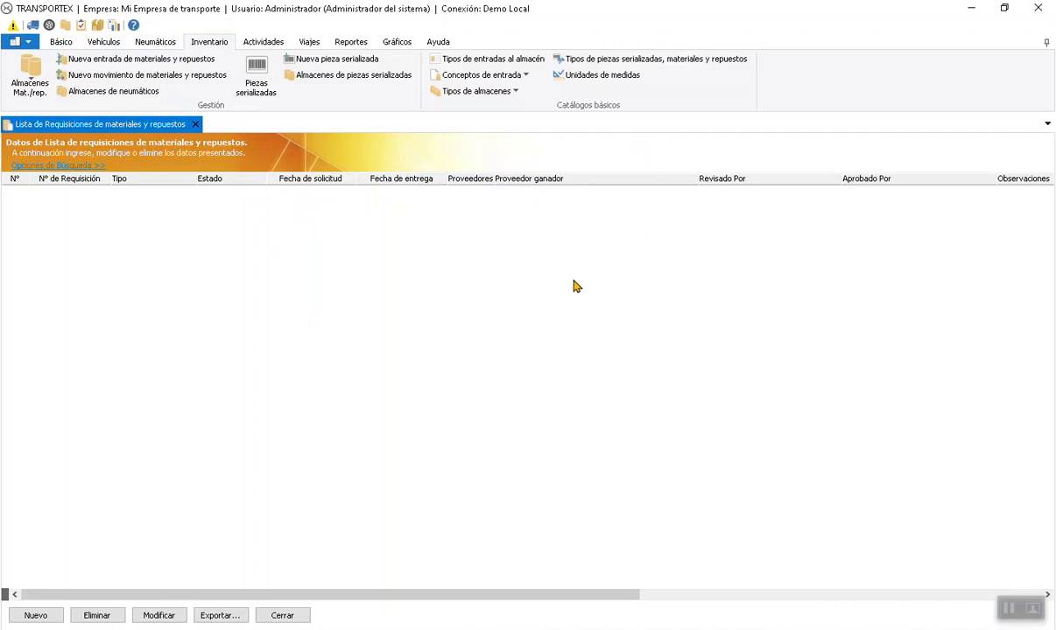
{"action": "left_click", "coordinate": [35, 616]}
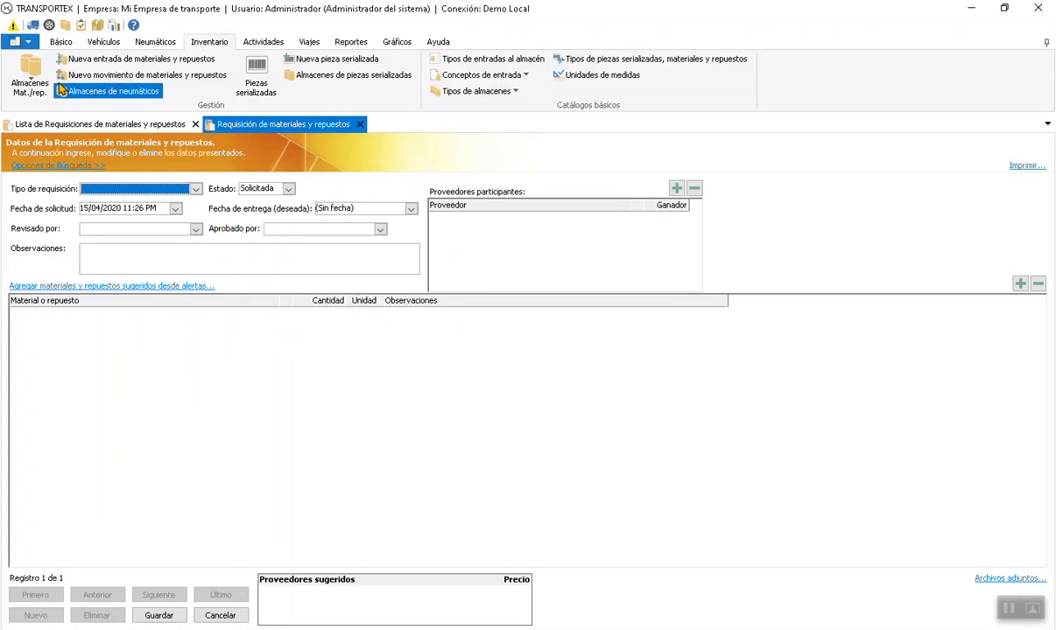
- Review the program alerts for warehouse materials that are short in stock, and close them
{"action": "left_click", "coordinate": [14, 25]}
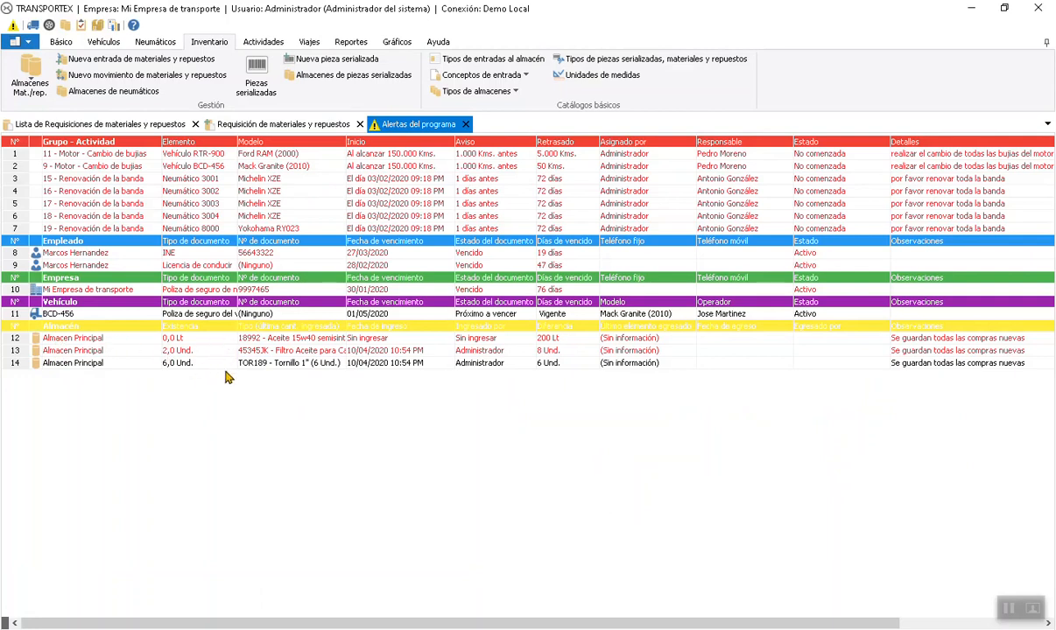
{"action": "left_click", "coordinate": [467, 125]}
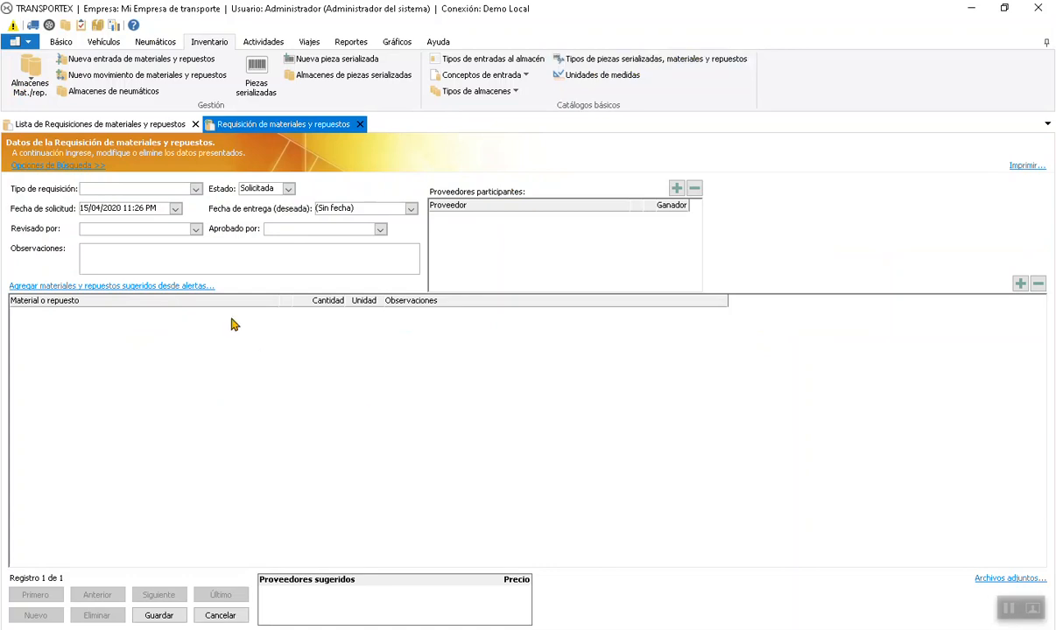
- Set the requisition type to Nueva Requisicion, the request date to 14/04/2020 and the desired delivery date to 15/04/2020
{"action": "left_click", "coordinate": [196, 189]}
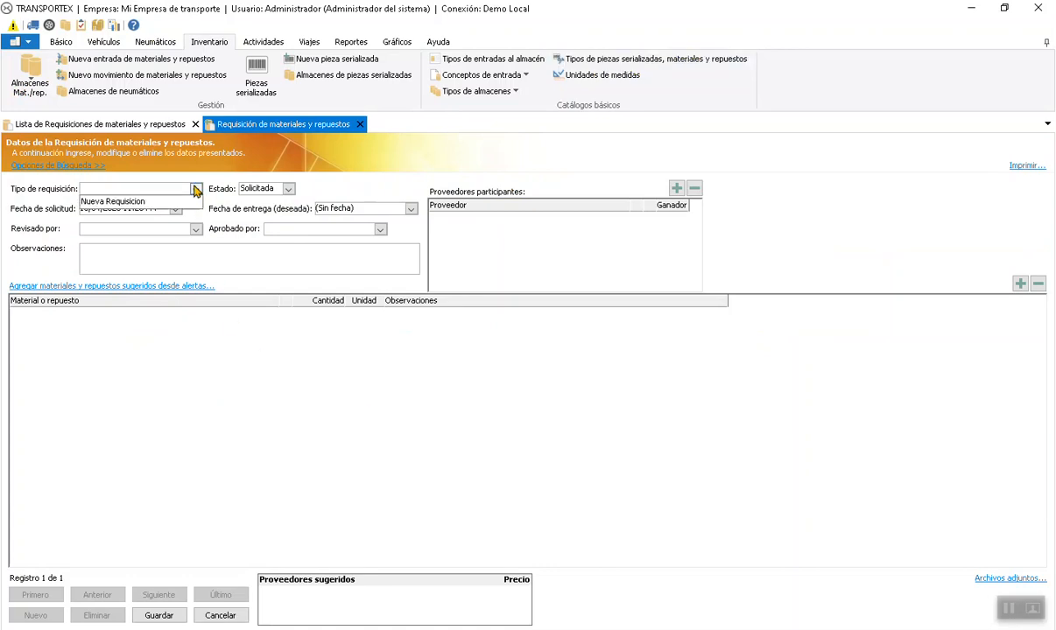
{"action": "left_click", "coordinate": [120, 202]}
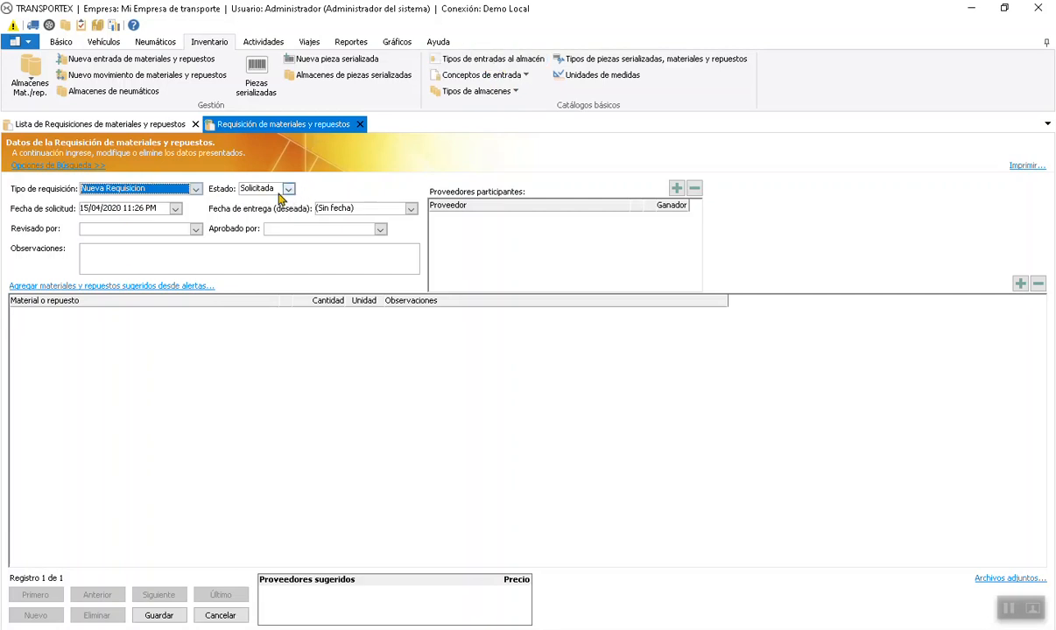
{"action": "left_click", "coordinate": [176, 209]}
{"action": "left_click", "coordinate": [142, 275]}
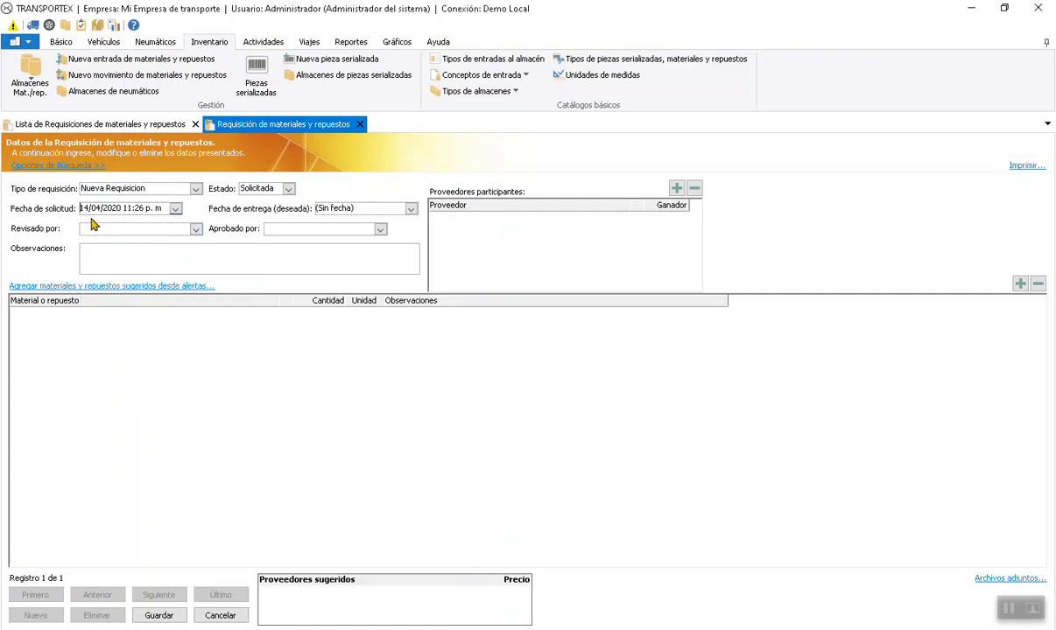
{"action": "left_click", "coordinate": [410, 209]}
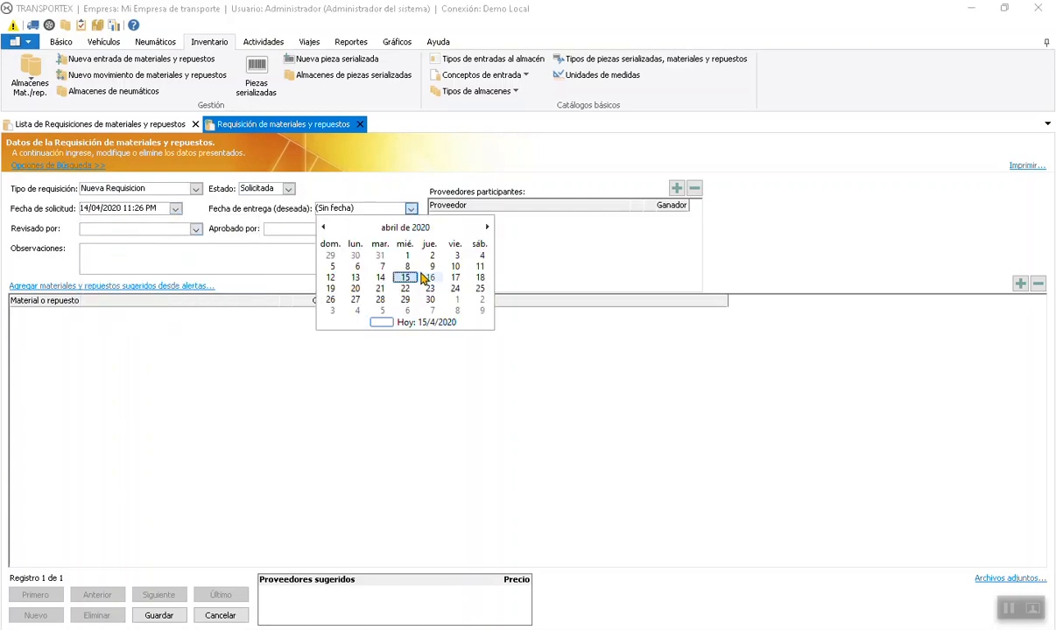
{"action": "left_click", "coordinate": [404, 277]}
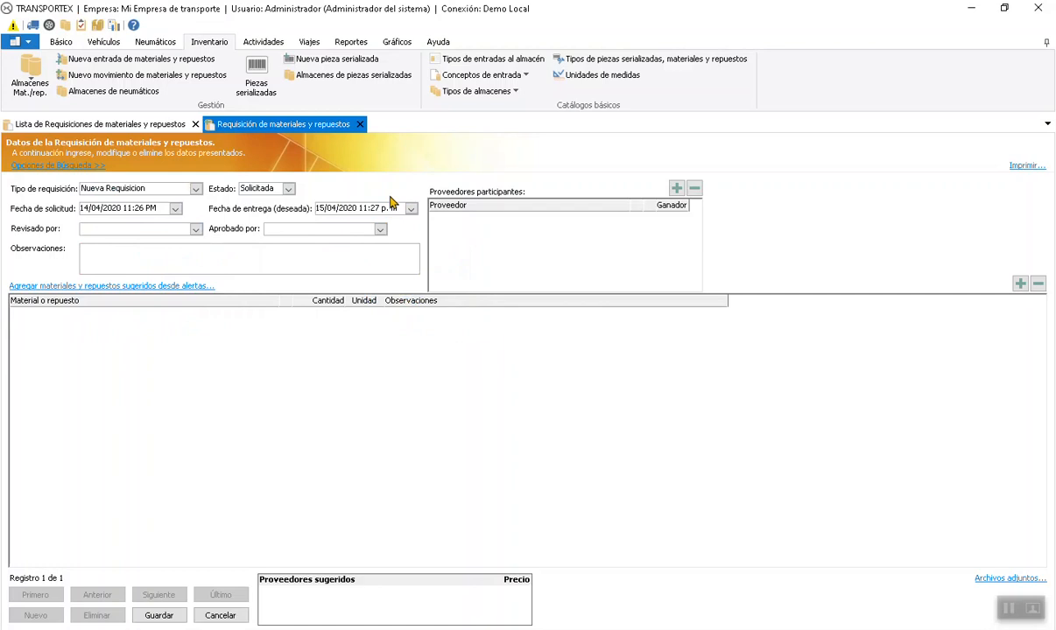
- Assign the mechanic as the requisition's reviewer and choose another employee as its approver
{"action": "left_click", "coordinate": [195, 228]}
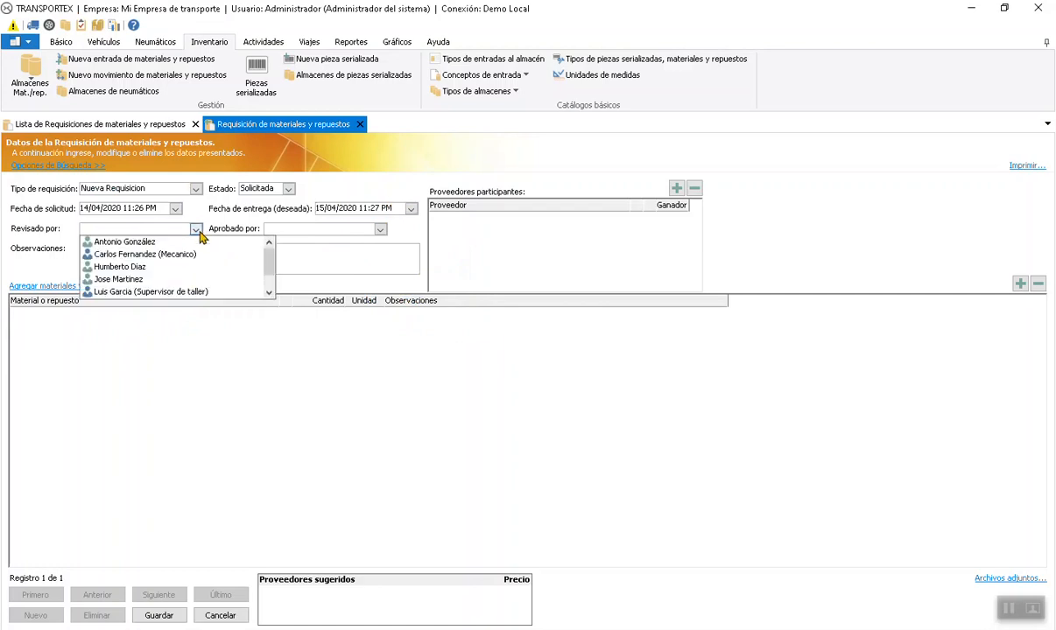
{"action": "left_click", "coordinate": [123, 255]}
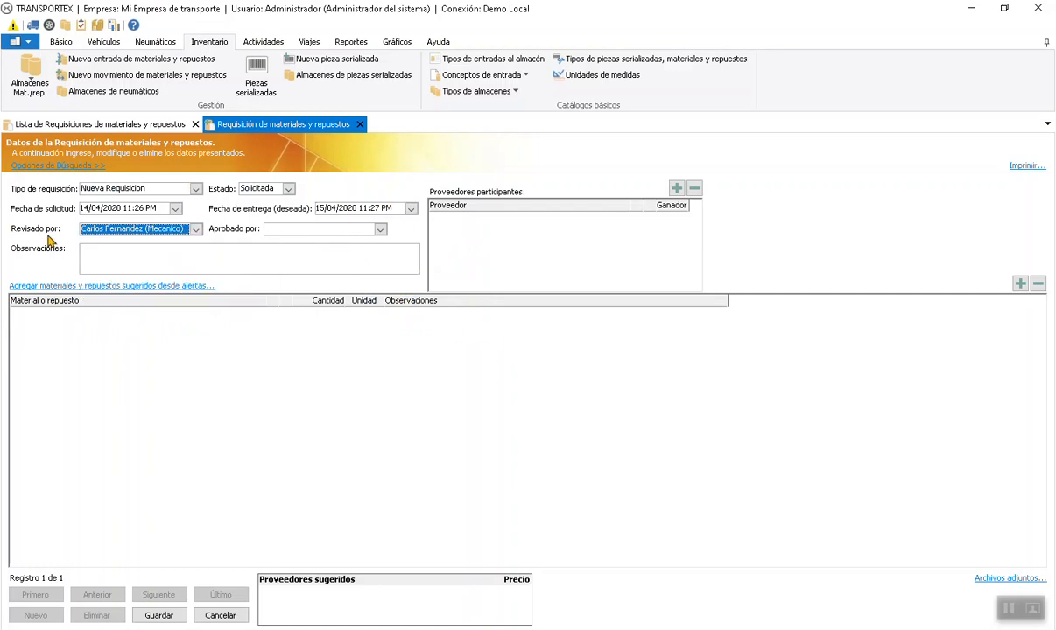
{"action": "left_click", "coordinate": [314, 230]}
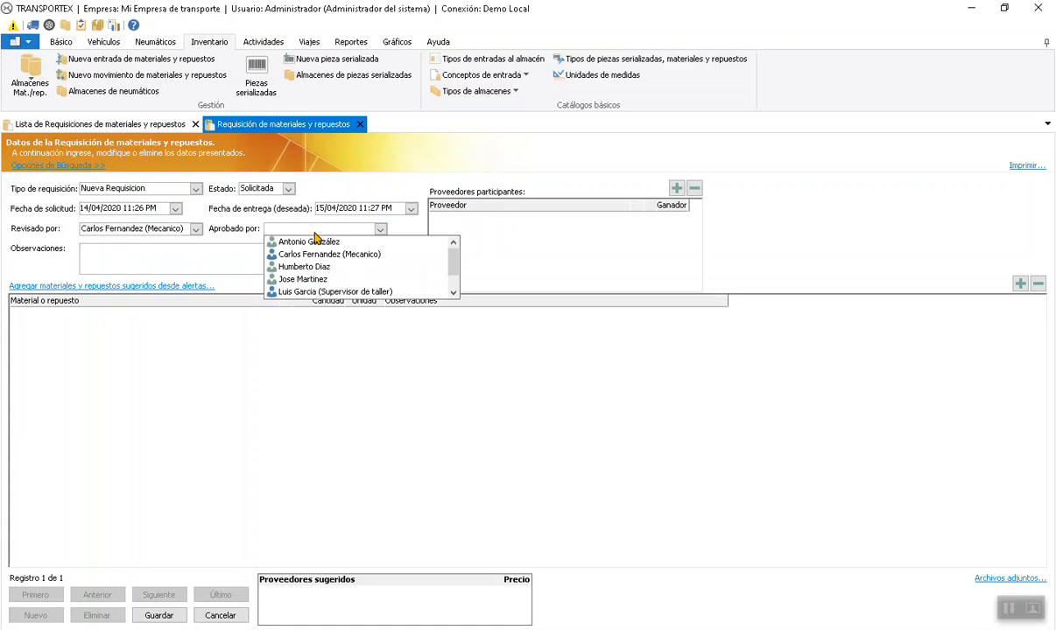
{"action": "left_click", "coordinate": [306, 267]}
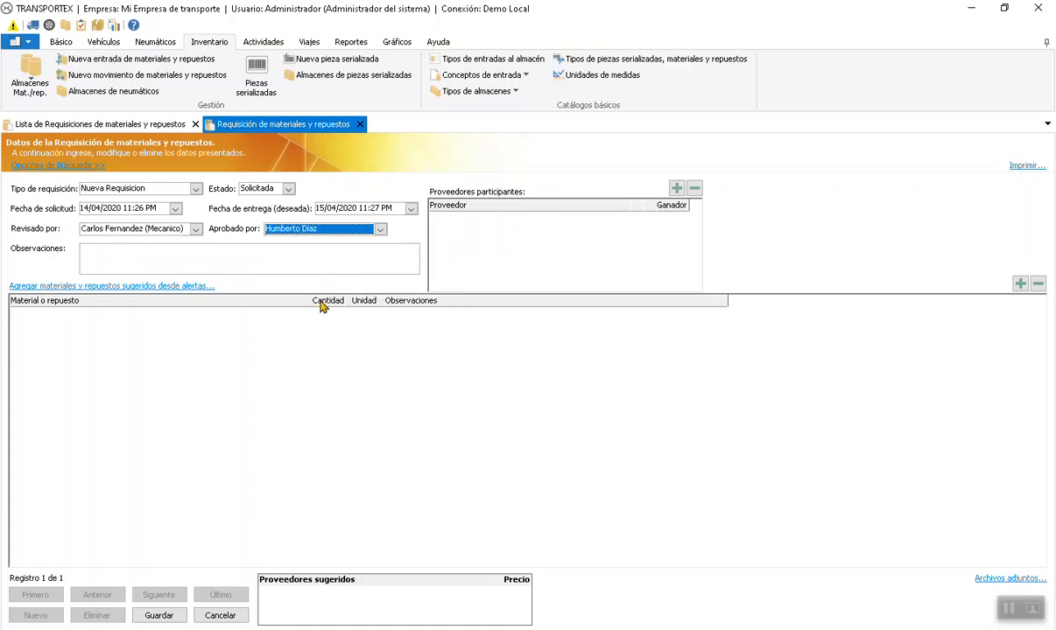
{"action": "left_click", "coordinate": [295, 267]}
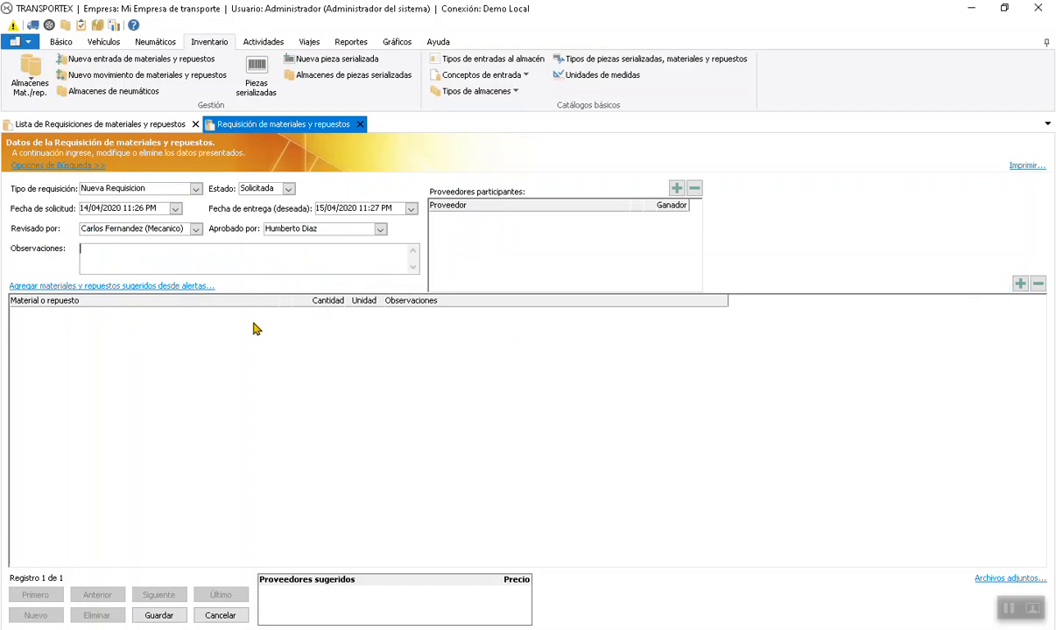
- Add the item 45345JK - Filtro Aceite para Cargo 1721 to the requisition from the low-stock alert suggestions
{"action": "left_click", "coordinate": [85, 287]}
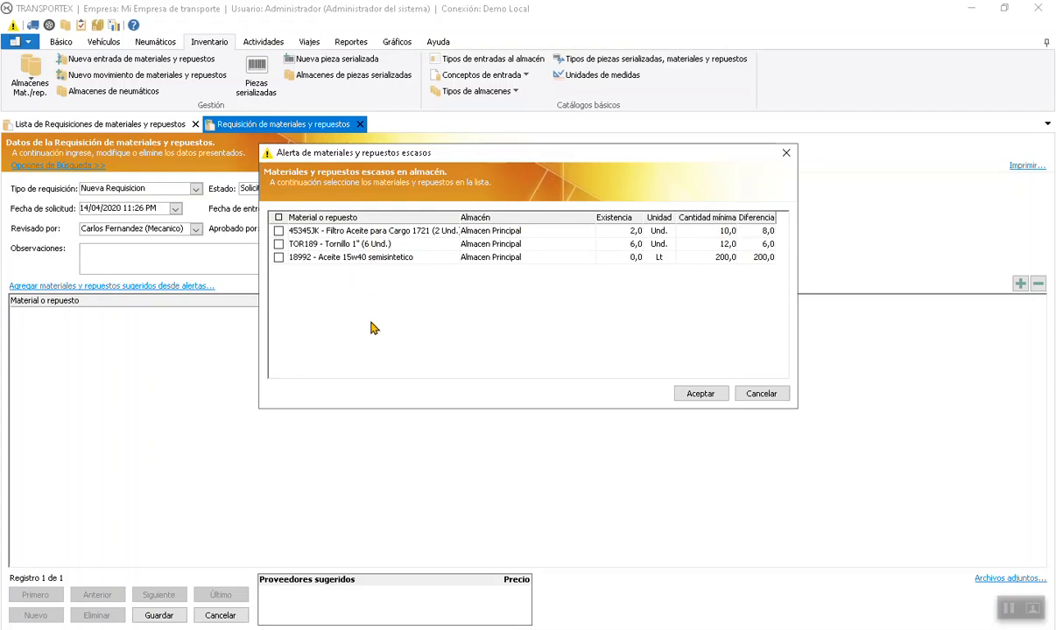
{"action": "left_click", "coordinate": [279, 232]}
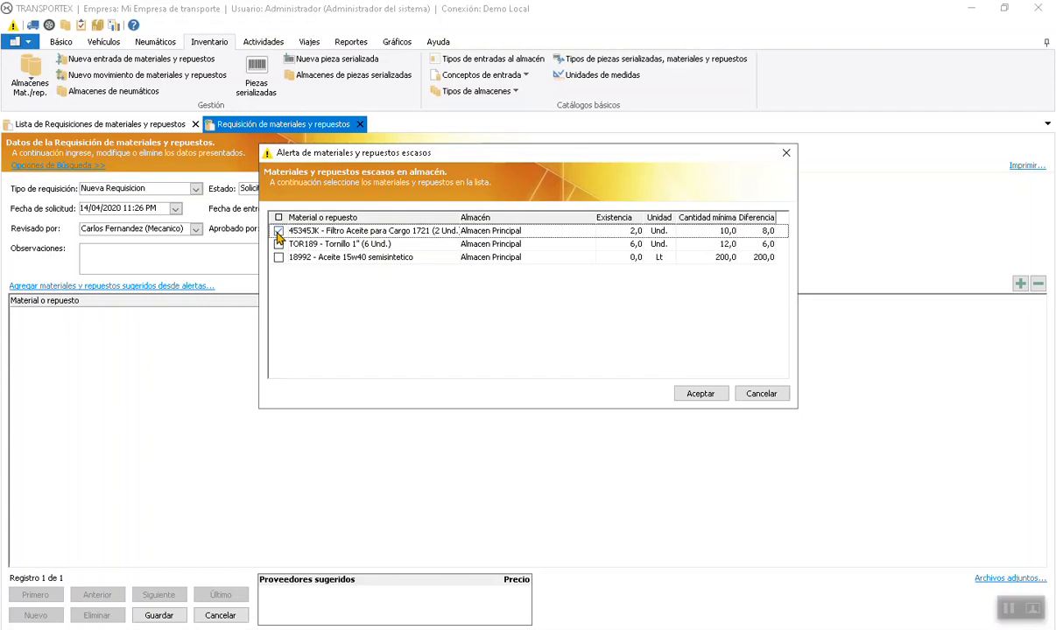
{"action": "left_click", "coordinate": [700, 394]}
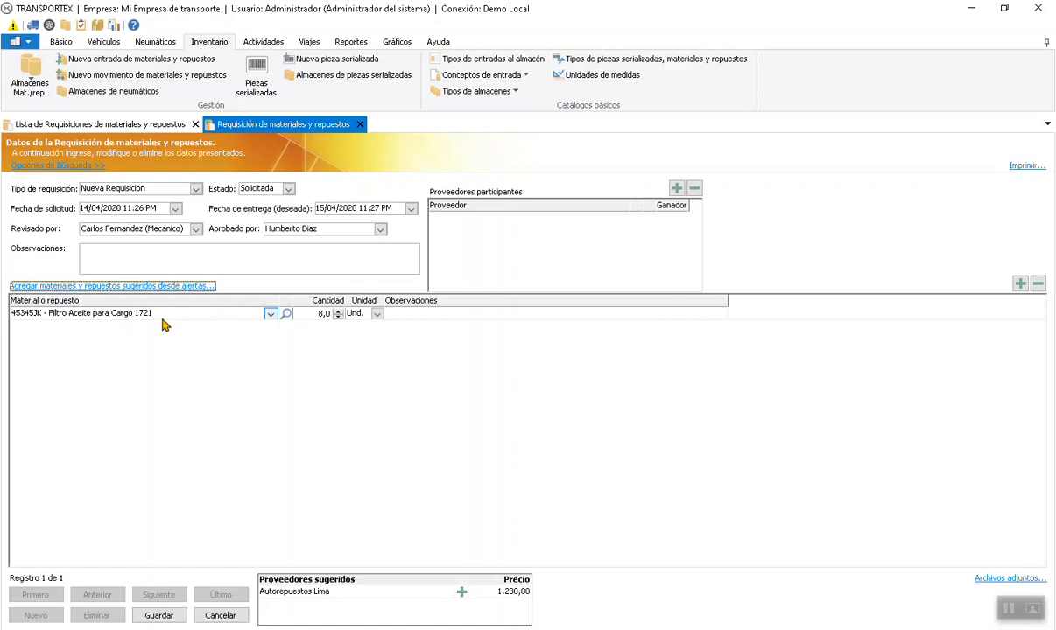
- Add the suggested supplier Autorepuestos Lima to the requisition's participating suppliers
{"action": "mouse_move", "coordinate": [302, 598]}
{"action": "mouse_move", "coordinate": [506, 595]}
{"action": "left_click", "coordinate": [462, 593]}
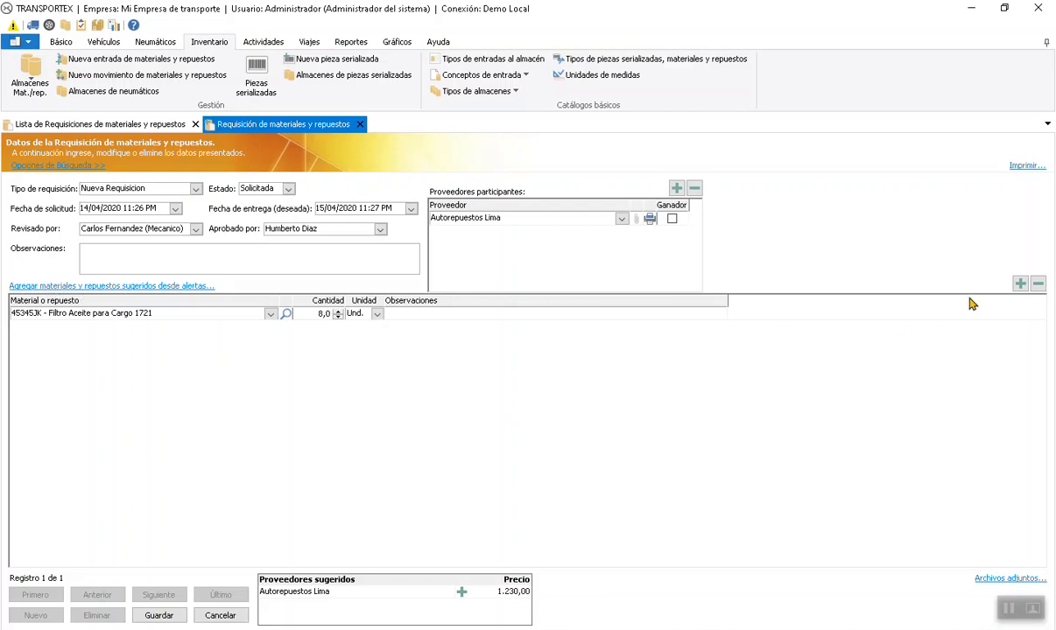
- Add a second material line for Cable electrico No. 12 with a quantity of 100 cm
{"action": "left_click", "coordinate": [1020, 284]}
{"action": "left_click", "coordinate": [269, 327]}
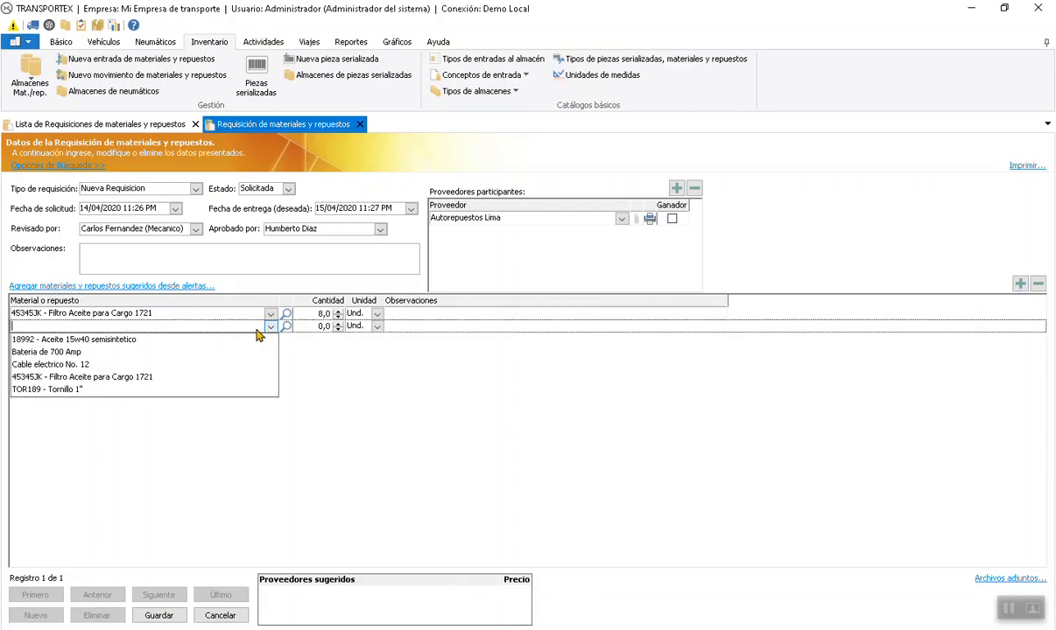
{"action": "left_click", "coordinate": [58, 365]}
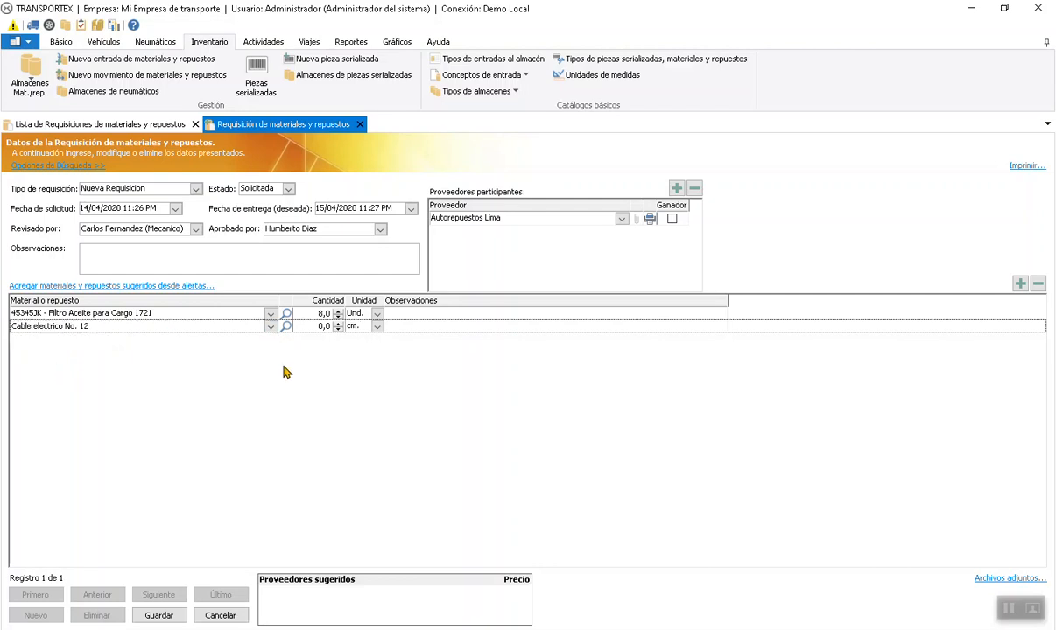
{"action": "left_click", "coordinate": [337, 327]}
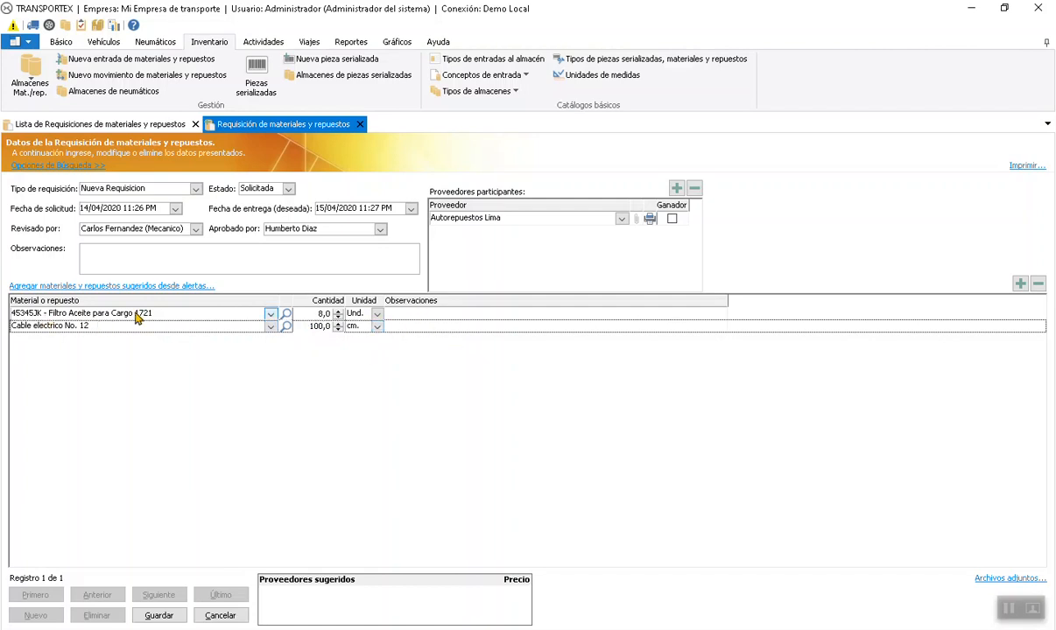
- Enter the observation "preferiblemente marca BOC" on the Filtro Aceite para Cargo 1721 line
{"action": "left_click", "coordinate": [407, 314]}
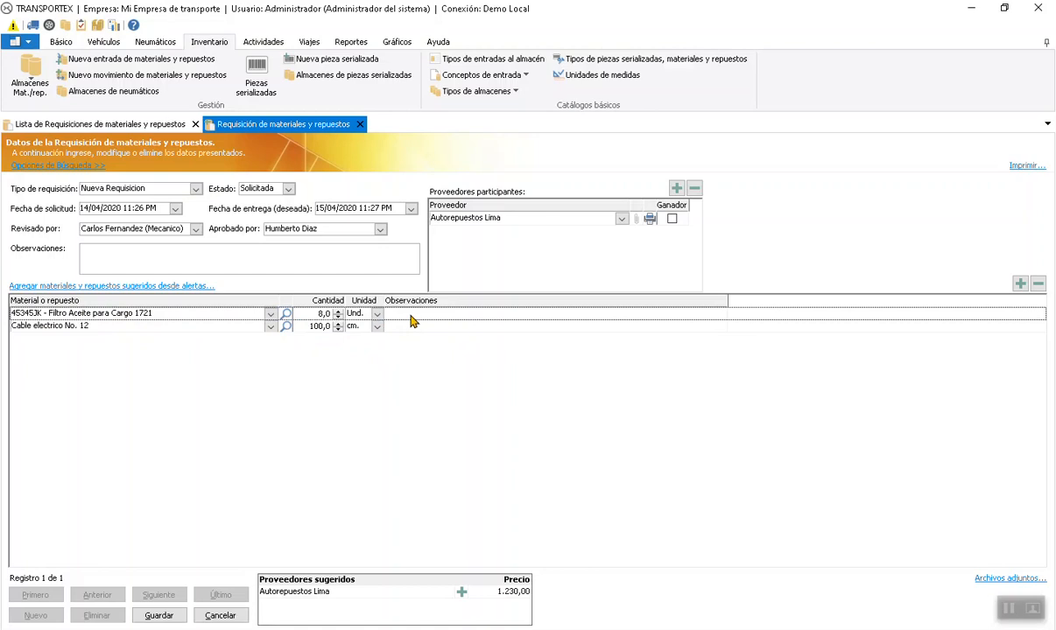
{"action": "type", "text": "preferiblemente marca BOC"}
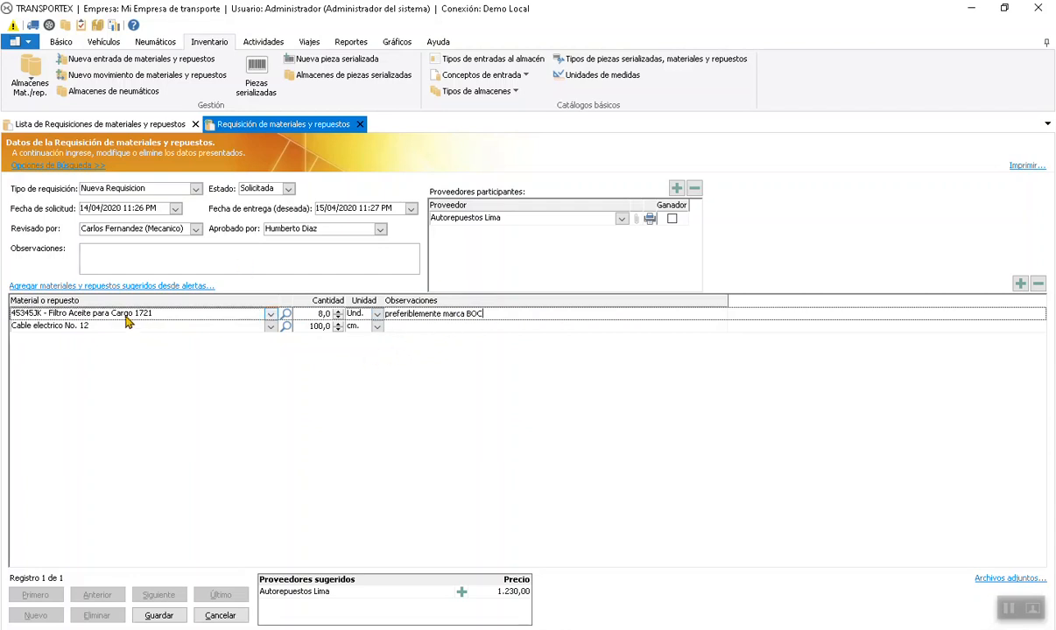
{"action": "left_click", "coordinate": [263, 259]}
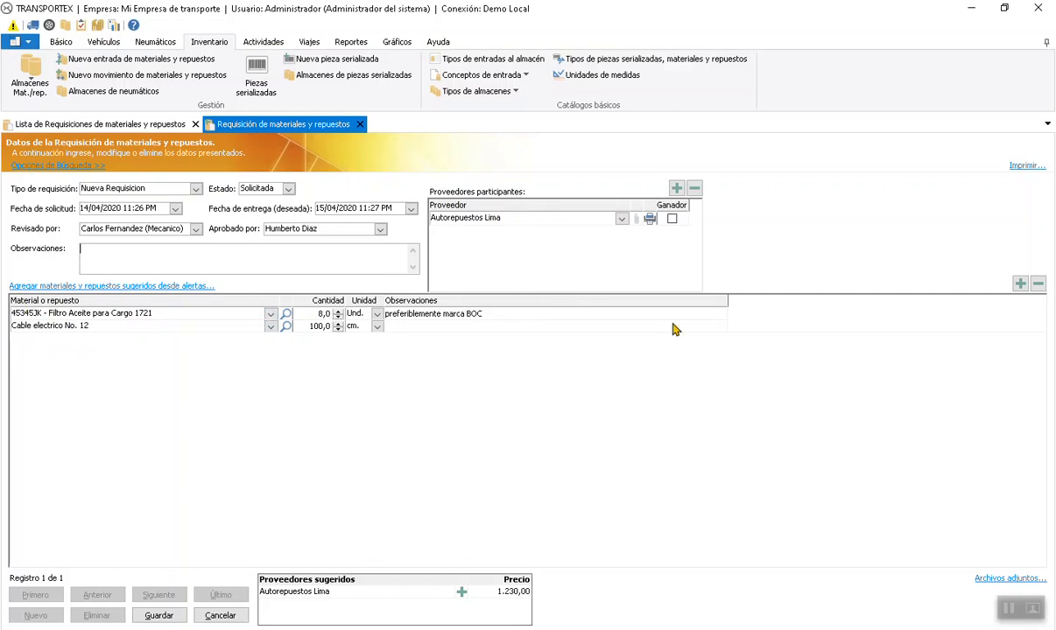
- Add Taller del Sur and Taller Panamericana to the requisition's participating suppliers and save the requisition
{"action": "left_click", "coordinate": [676, 188]}
{"action": "left_click", "coordinate": [621, 232]}
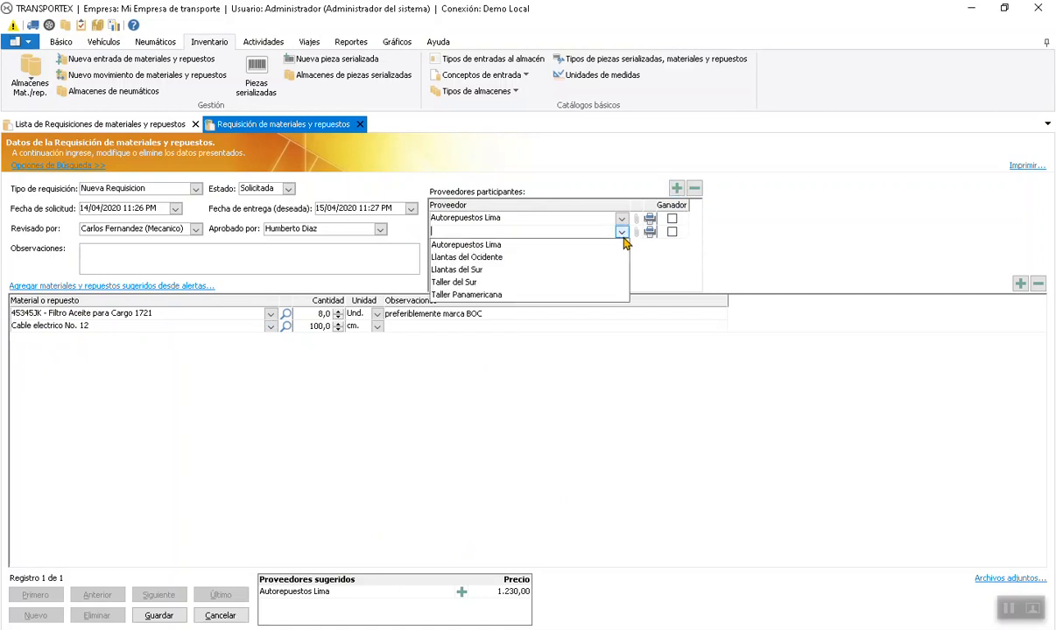
{"action": "left_click", "coordinate": [469, 282]}
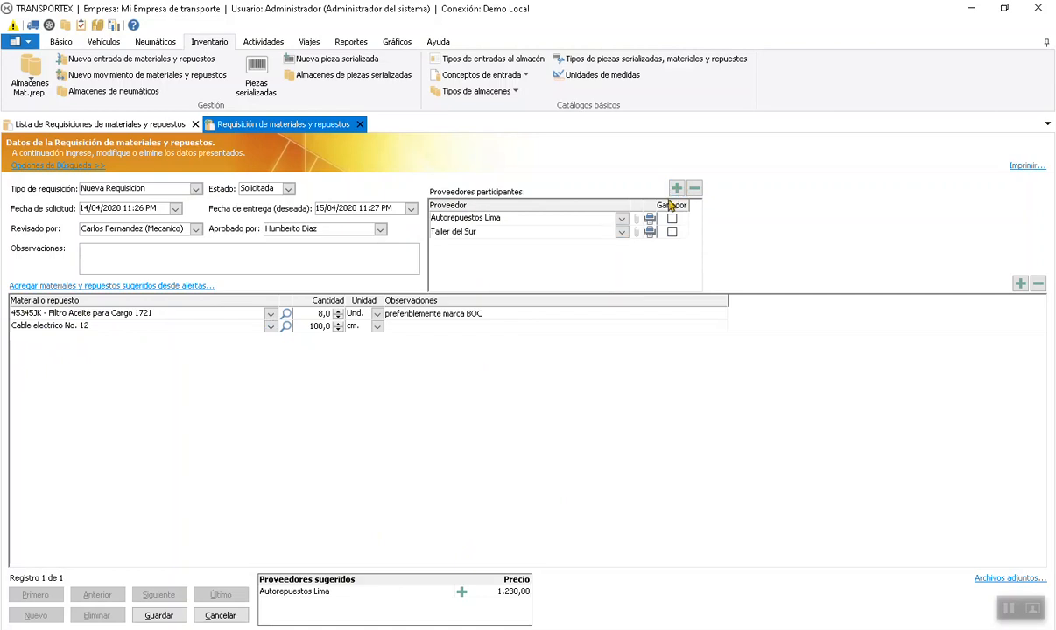
{"action": "left_click", "coordinate": [621, 245]}
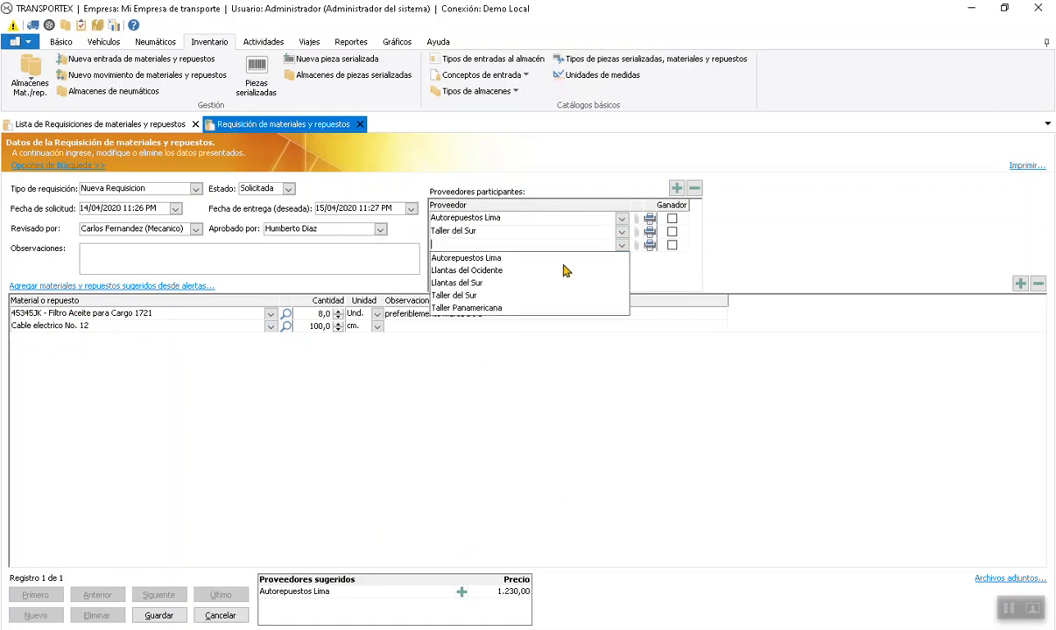
{"action": "left_click", "coordinate": [483, 307]}
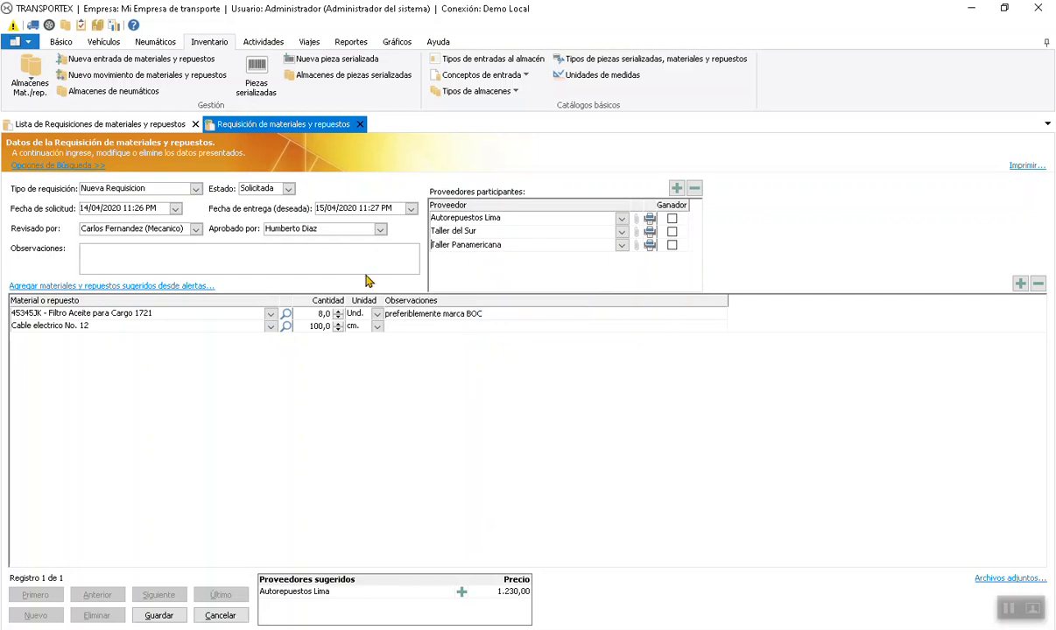
{"action": "left_click", "coordinate": [158, 615]}
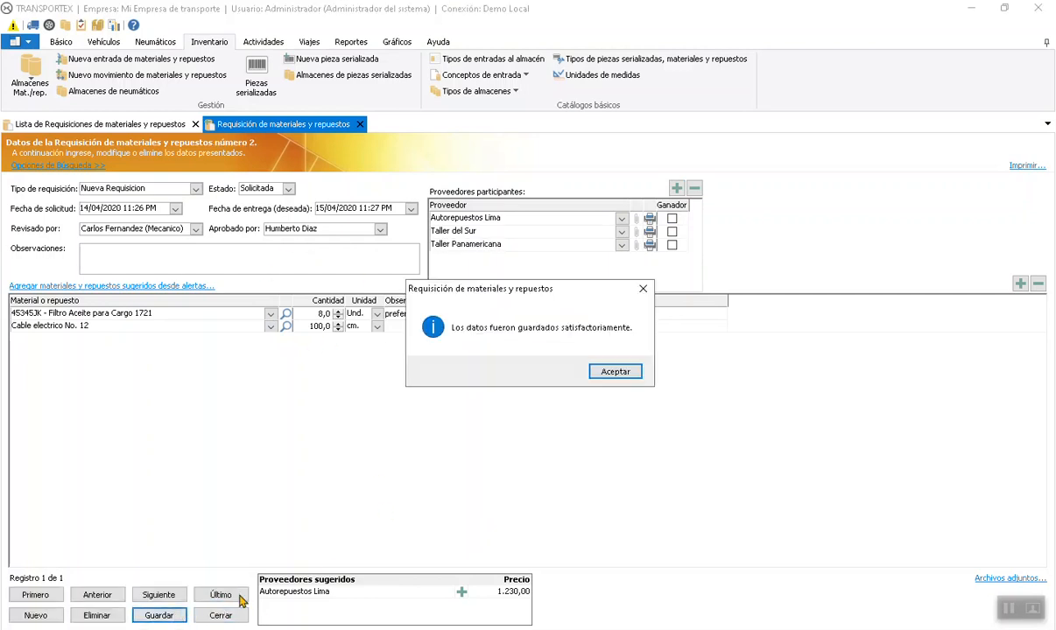
{"action": "left_click", "coordinate": [609, 371]}
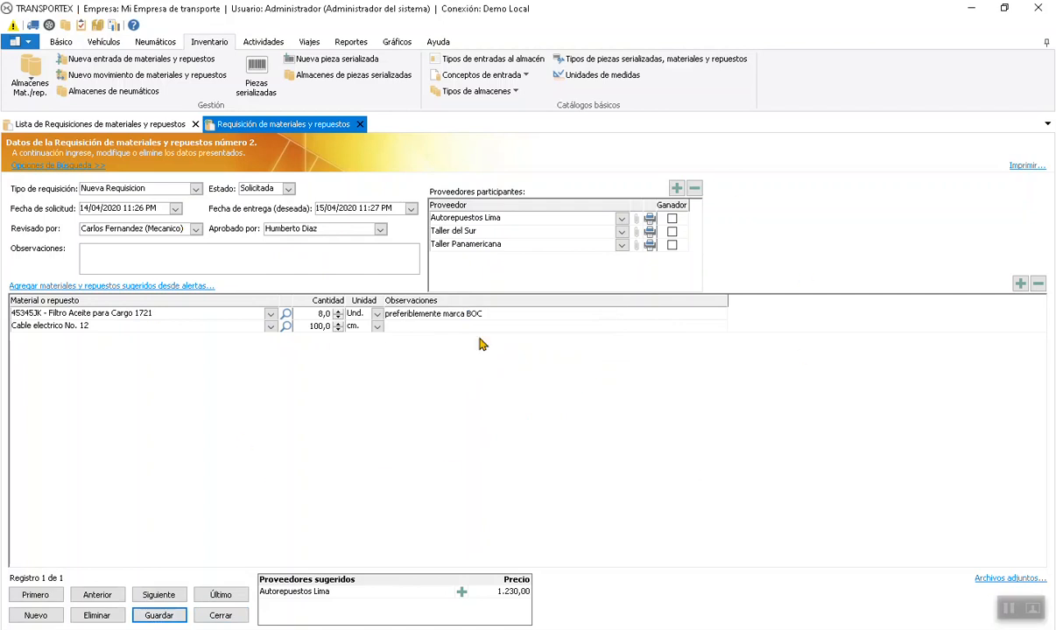
{"action": "left_click", "coordinate": [288, 191]}
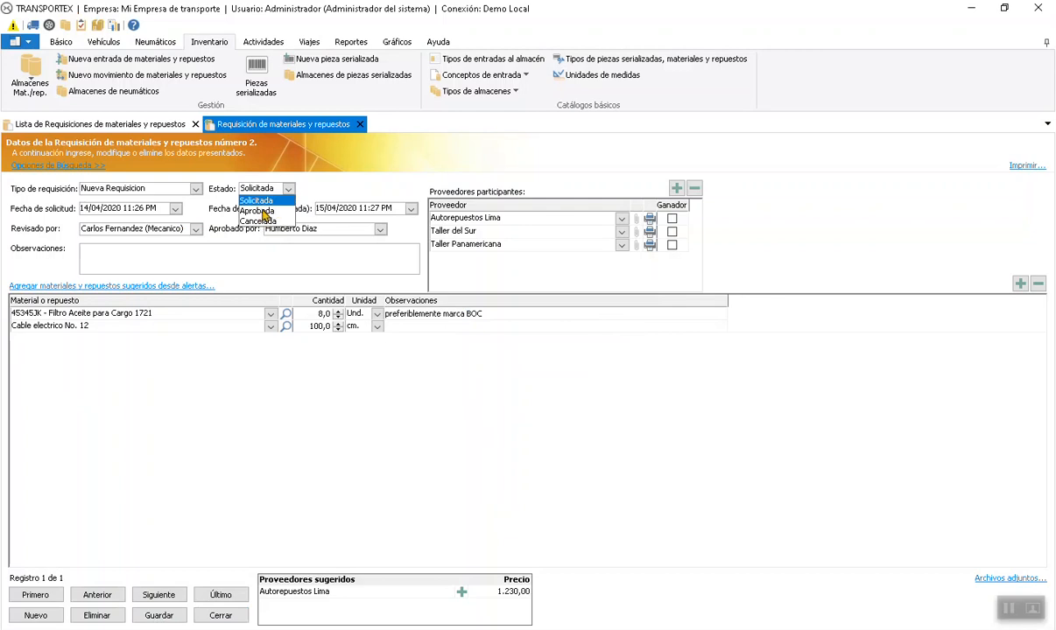
{"action": "left_click", "coordinate": [338, 184]}
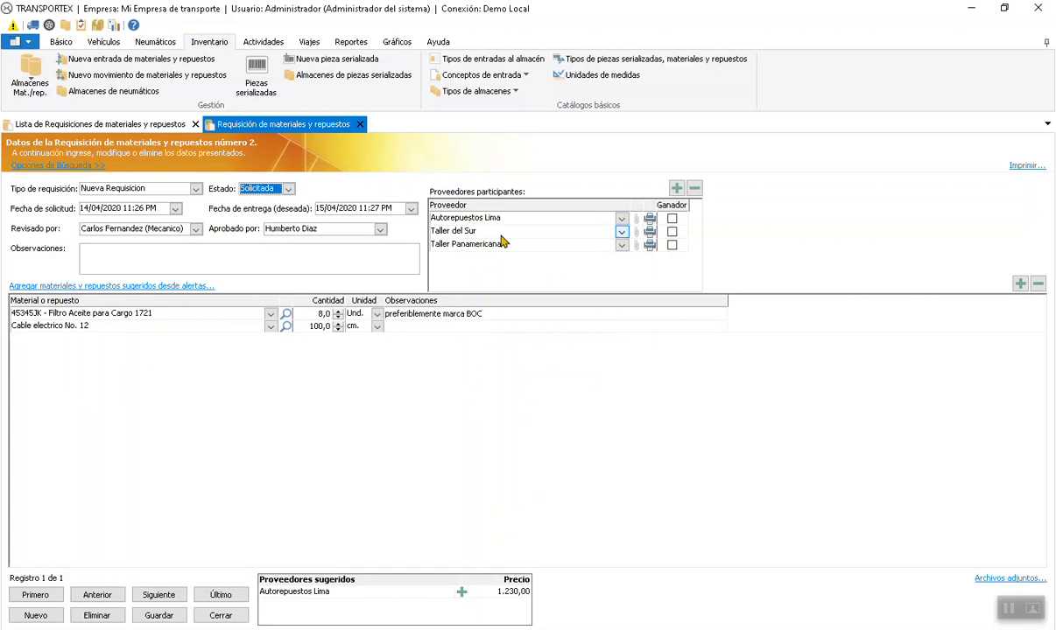
- Print the whole requisition with Microsoft Print to PDF, saving it in the Escritorio folder as "req generica"
{"action": "left_click", "coordinate": [1028, 166]}
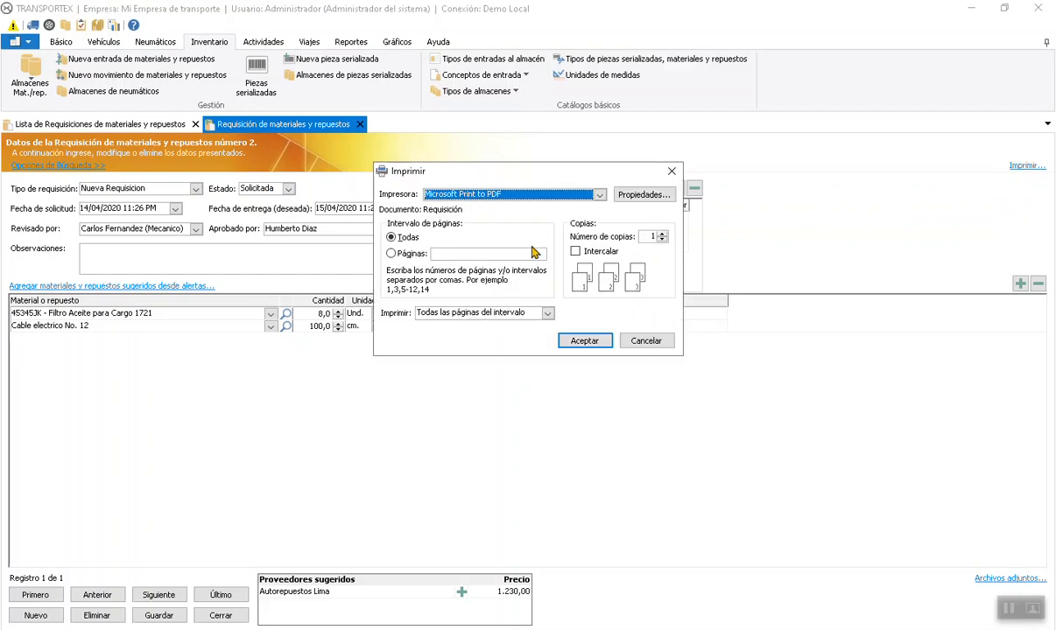
{"action": "left_click", "coordinate": [582, 341]}
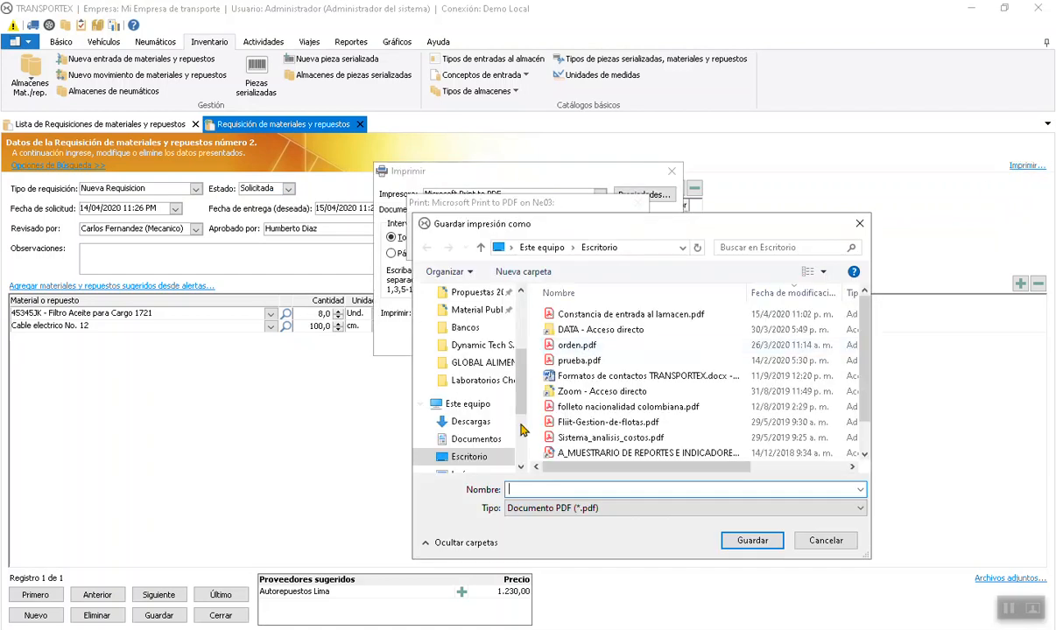
{"action": "type", "text": "req generica"}
{"action": "scroll", "coordinate": [485, 351], "scroll_direction": "up", "scroll_amount": 3}
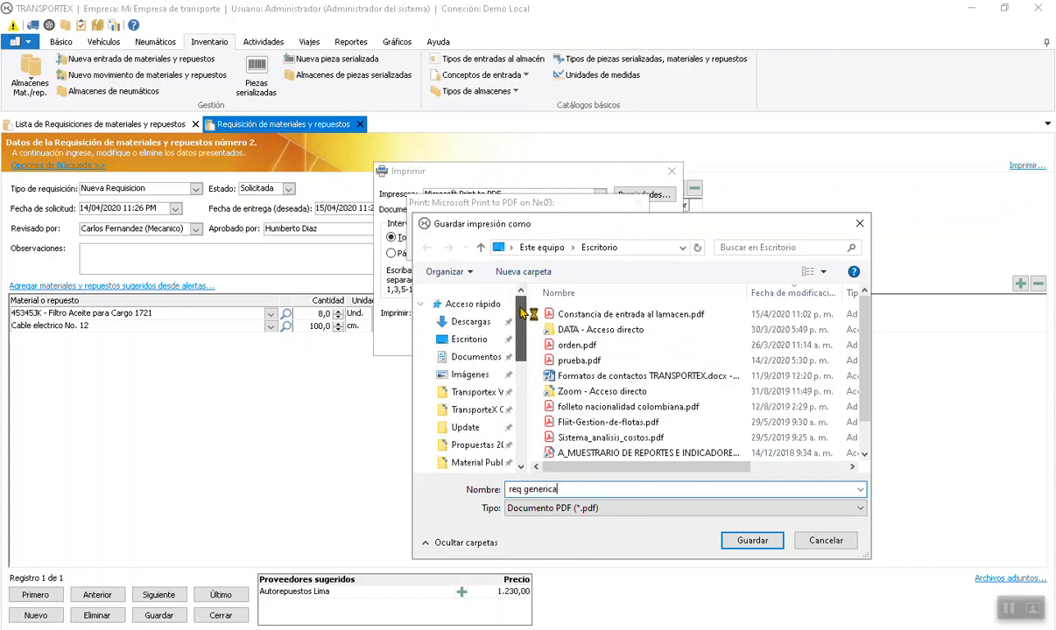
{"action": "left_click", "coordinate": [448, 338]}
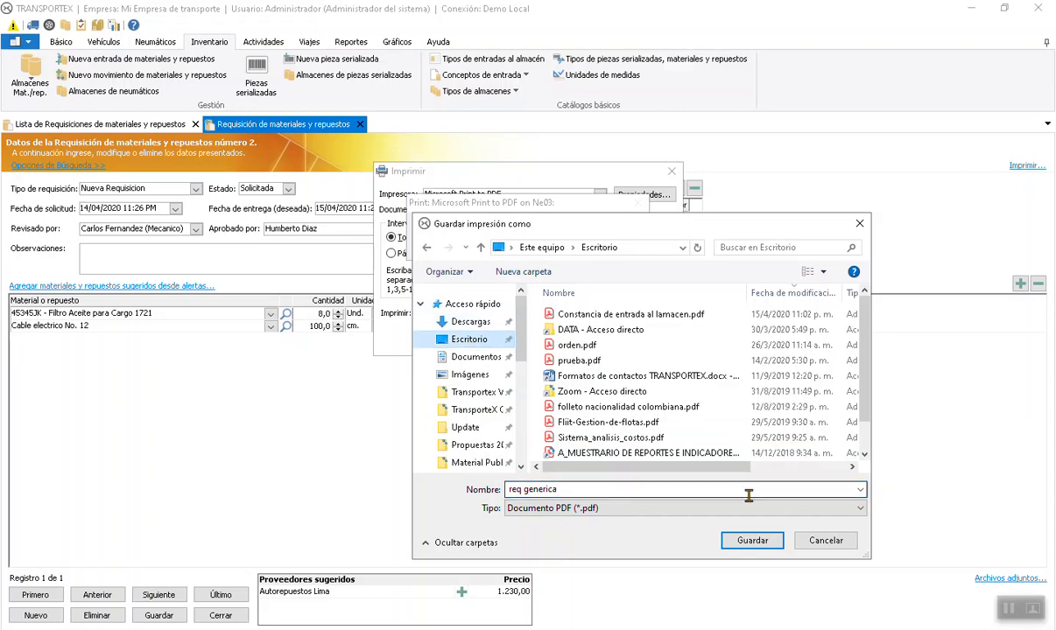
{"action": "left_click", "coordinate": [751, 540]}
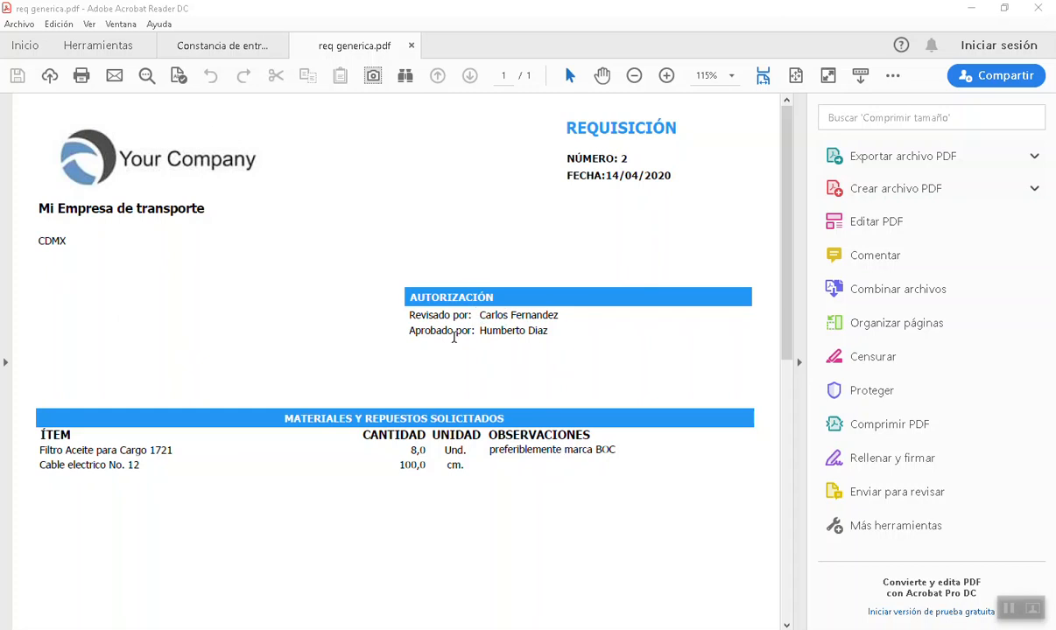
- Review the printed requisition in req generica.pdf and return to TRANSPORTEX
{"action": "scroll", "coordinate": [363, 478], "scroll_direction": "down", "scroll_amount": 3}
{"action": "scroll", "coordinate": [362, 478], "scroll_direction": "up", "scroll_amount": 3}
{"action": "key", "text": "alt+Tab"}
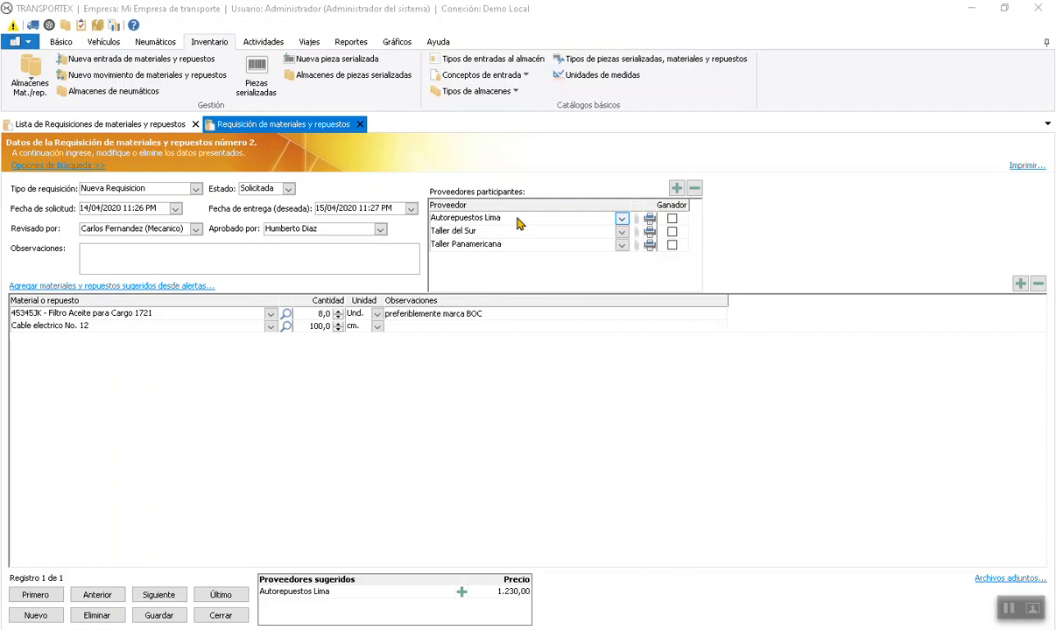
- Print the requisition copy addressed to supplier Autorepuestos Lima to PDF, saving it in the Escritorio folder as "req lima"
{"action": "left_click", "coordinate": [650, 222]}
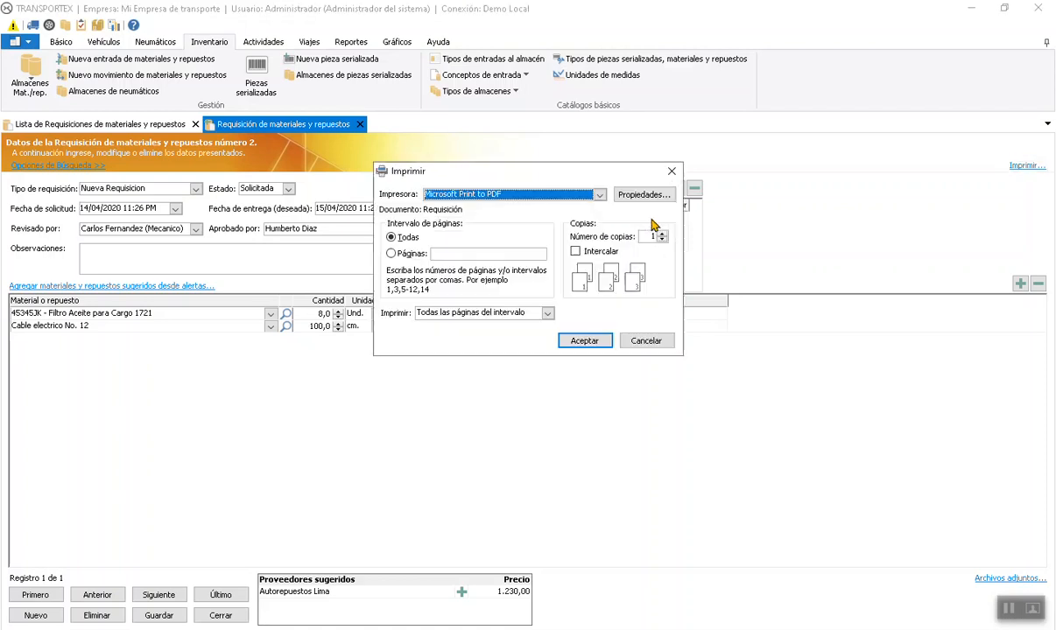
{"action": "left_click", "coordinate": [585, 342]}
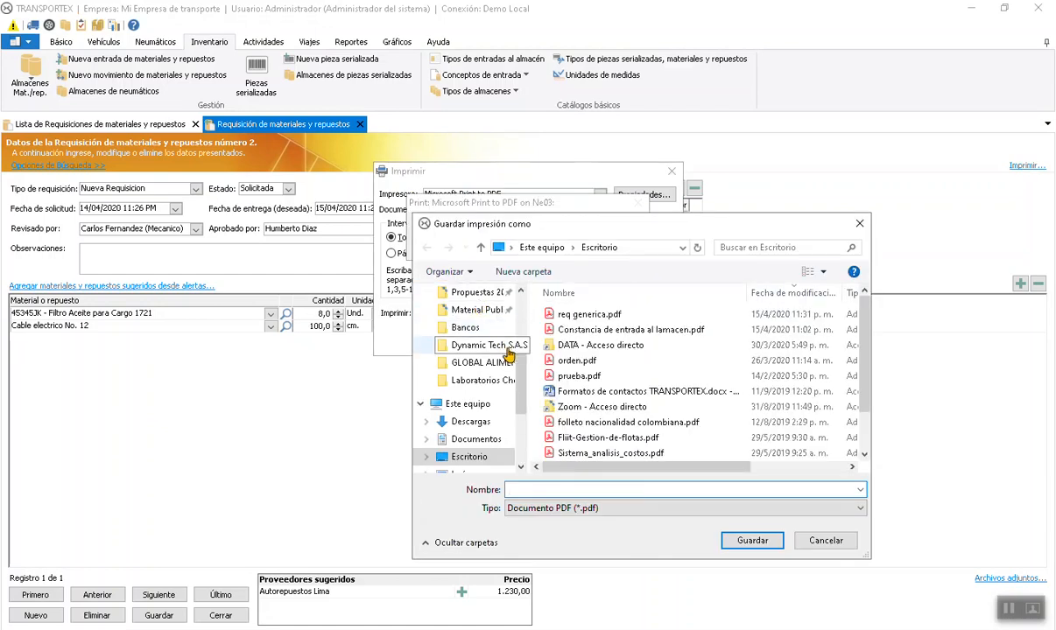
{"action": "scroll", "coordinate": [503, 347], "scroll_direction": "up", "scroll_amount": 3}
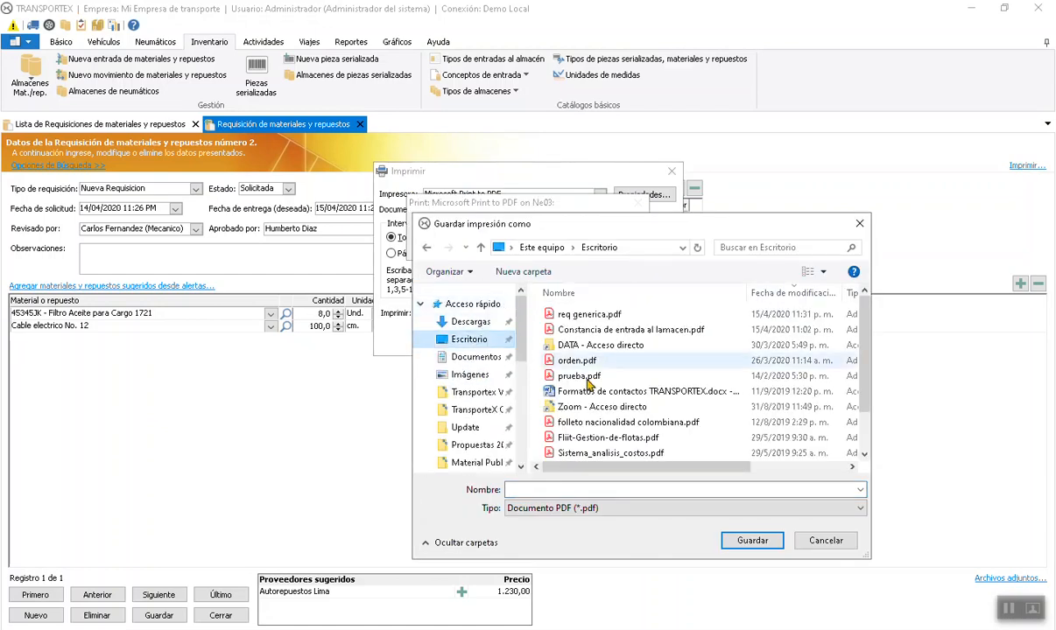
{"action": "left_click", "coordinate": [571, 488]}
{"action": "type", "text": "re"}
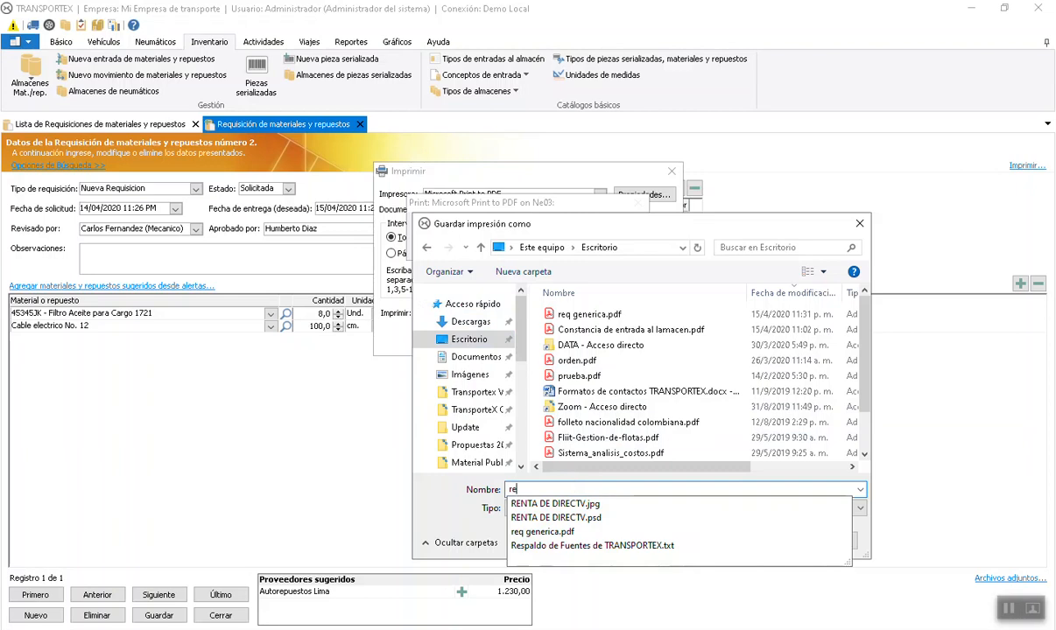
{"action": "type", "text": "q q"}
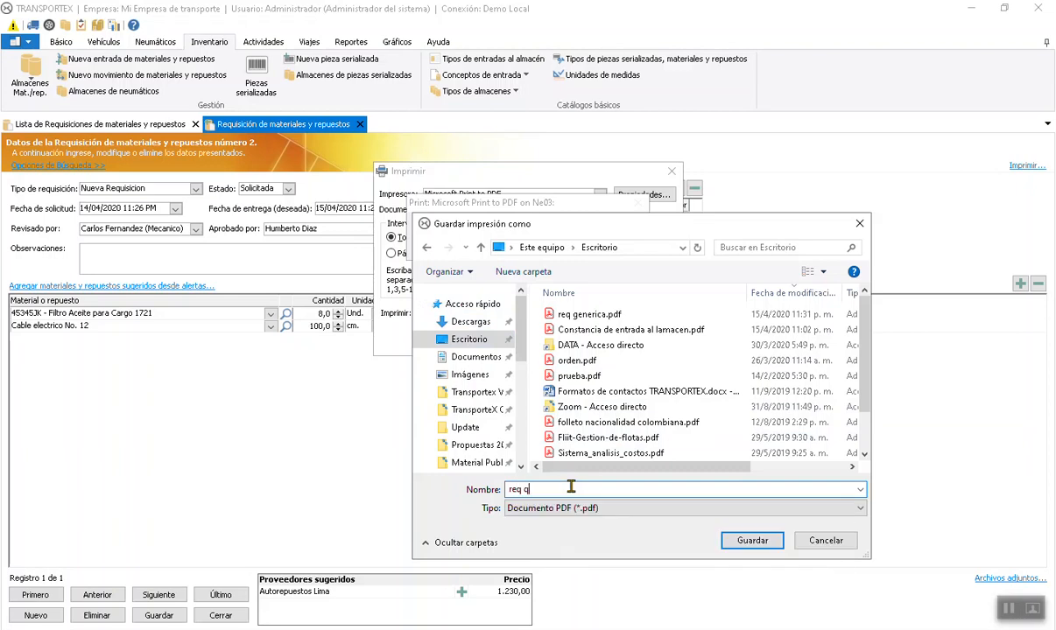
{"action": "key", "text": "BackSpace"}
{"action": "type", "text": "lima"}
{"action": "left_click", "coordinate": [767, 544]}
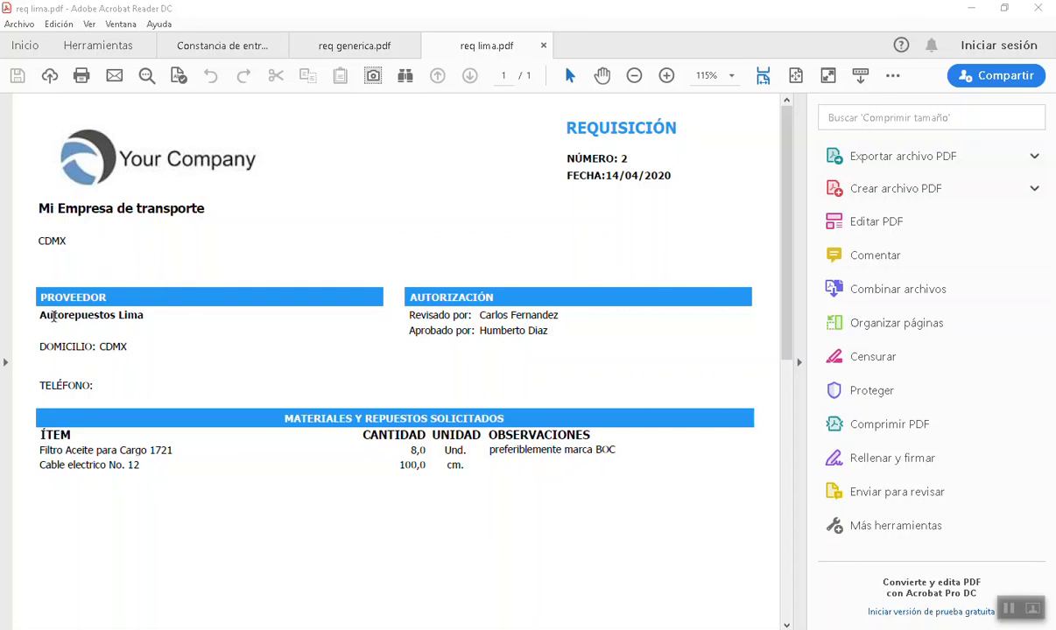
- Examine the supplier block in req lima.pdf, compare the document with req generica.pdf, and return to TRANSPORTEX
{"action": "left_click_drag", "start_coordinate": [42, 300], "coordinate": [145, 312]}
{"action": "left_click", "coordinate": [87, 346]}
{"action": "left_click_drag", "start_coordinate": [62, 348], "coordinate": [97, 347]}
{"action": "left_click", "coordinate": [115, 348]}
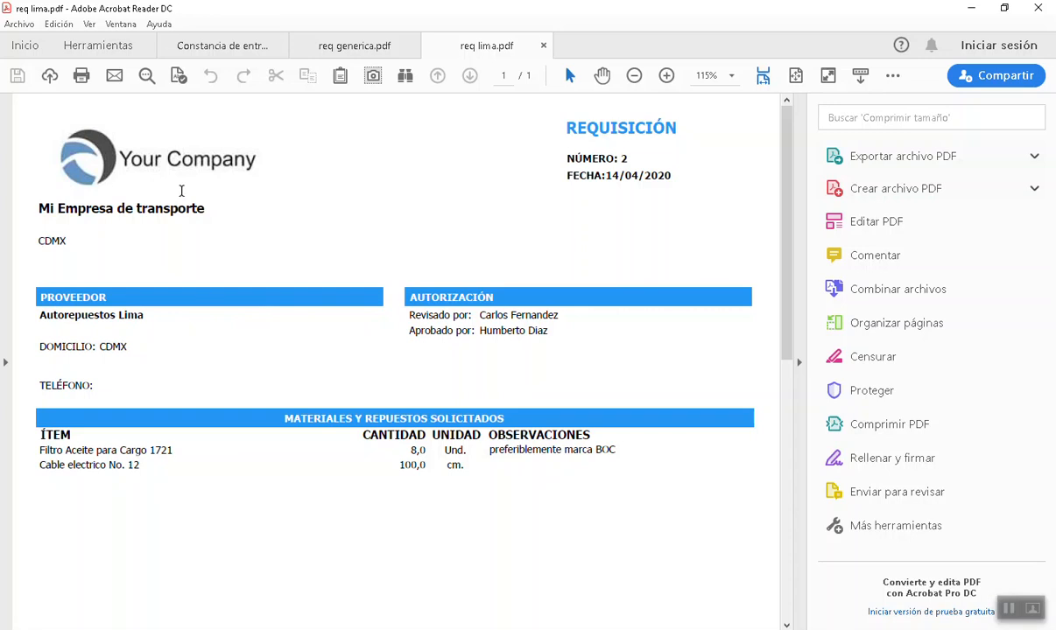
{"action": "left_click", "coordinate": [324, 46]}
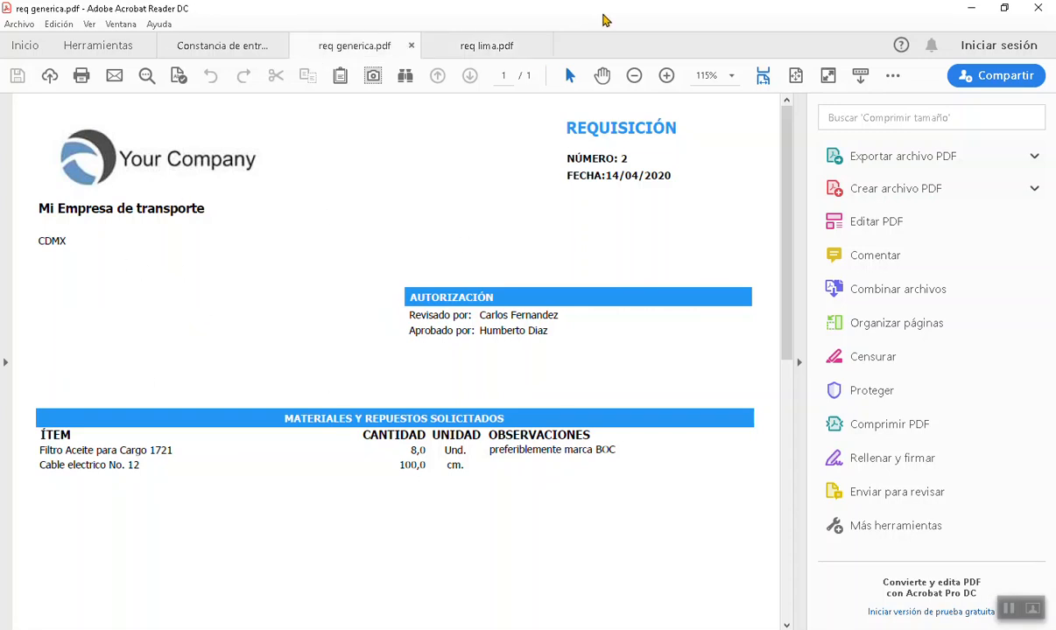
{"action": "left_click", "coordinate": [516, 45]}
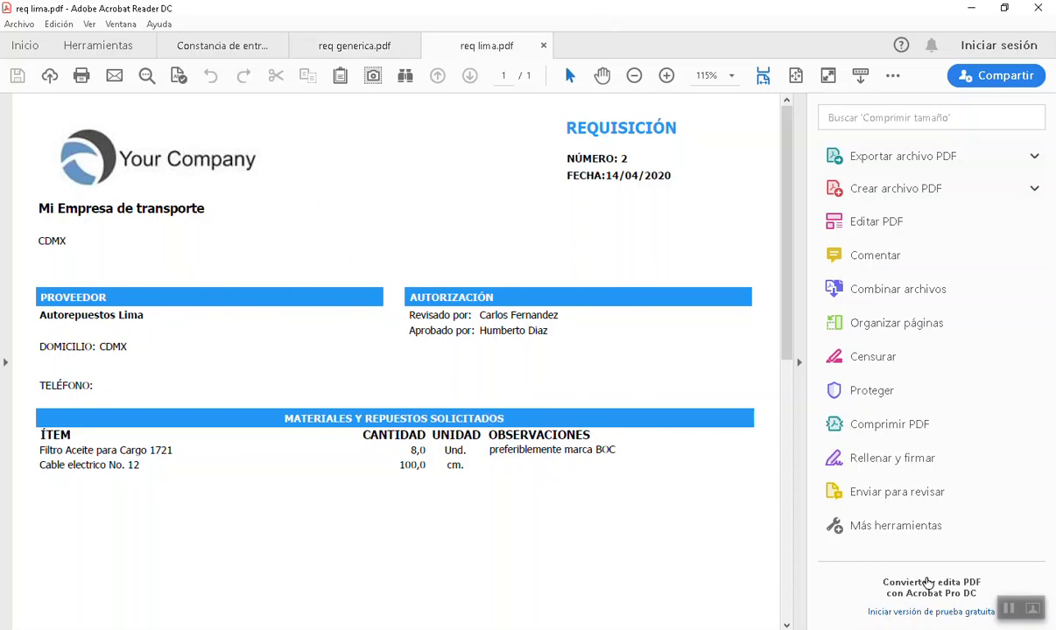
{"action": "left_click", "coordinate": [1008, 609]}
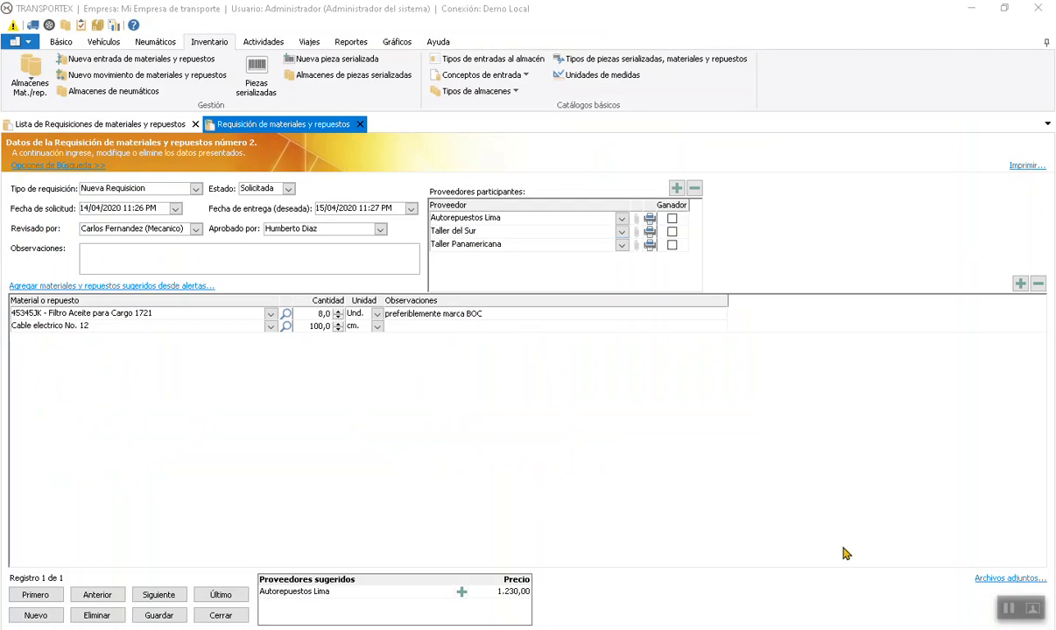
{"action": "left_click", "coordinate": [1008, 580]}
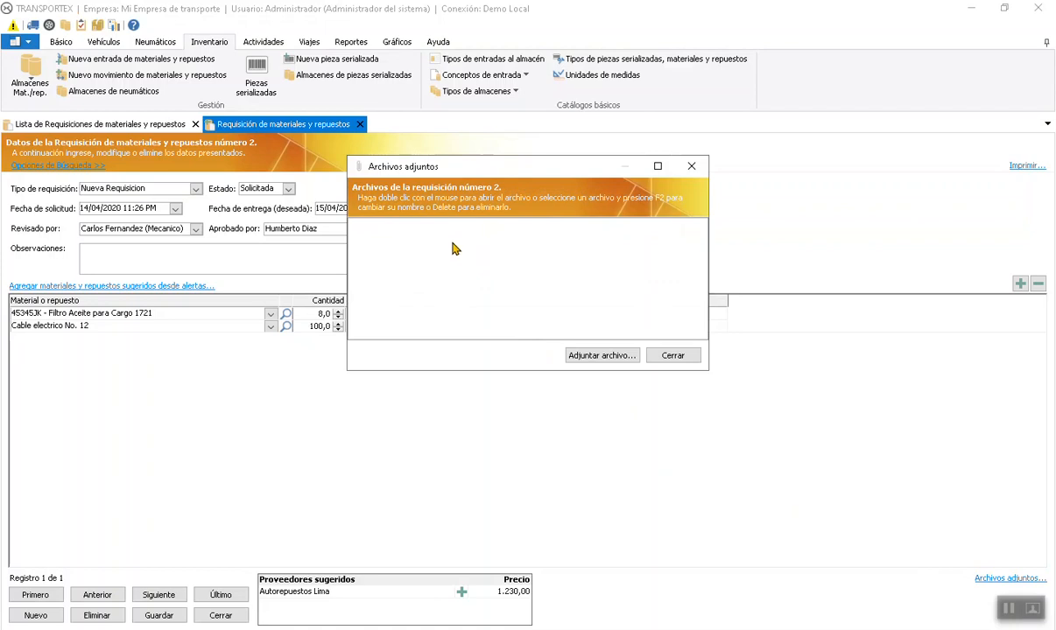
{"action": "left_click", "coordinate": [574, 357]}
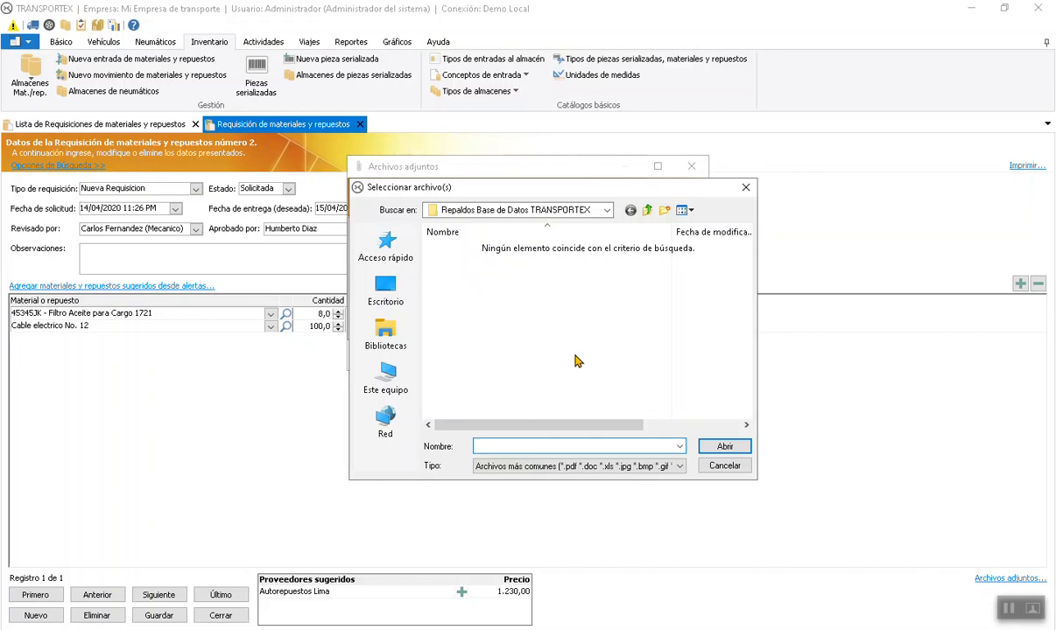
{"action": "left_click", "coordinate": [724, 465]}
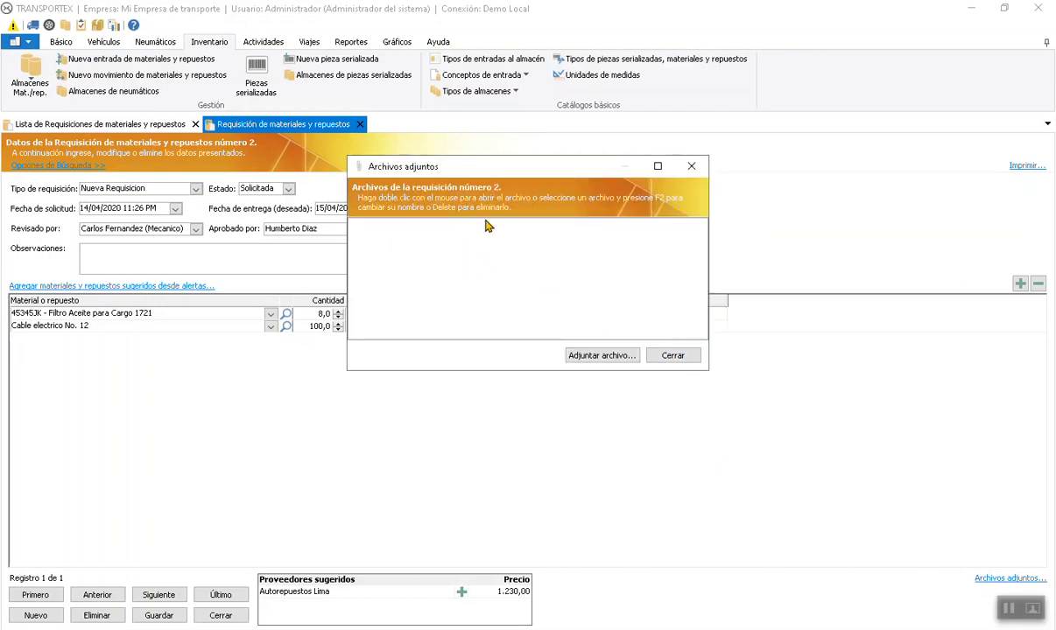
{"action": "right_click", "coordinate": [506, 238]}
{"action": "left_click", "coordinate": [585, 270]}
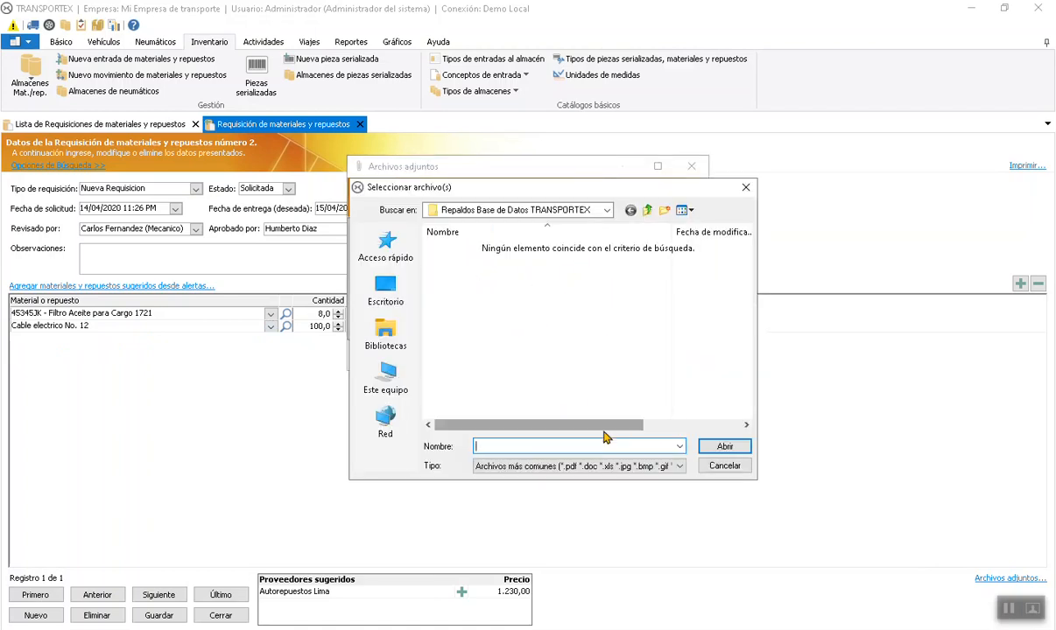
{"action": "left_click", "coordinate": [724, 466]}
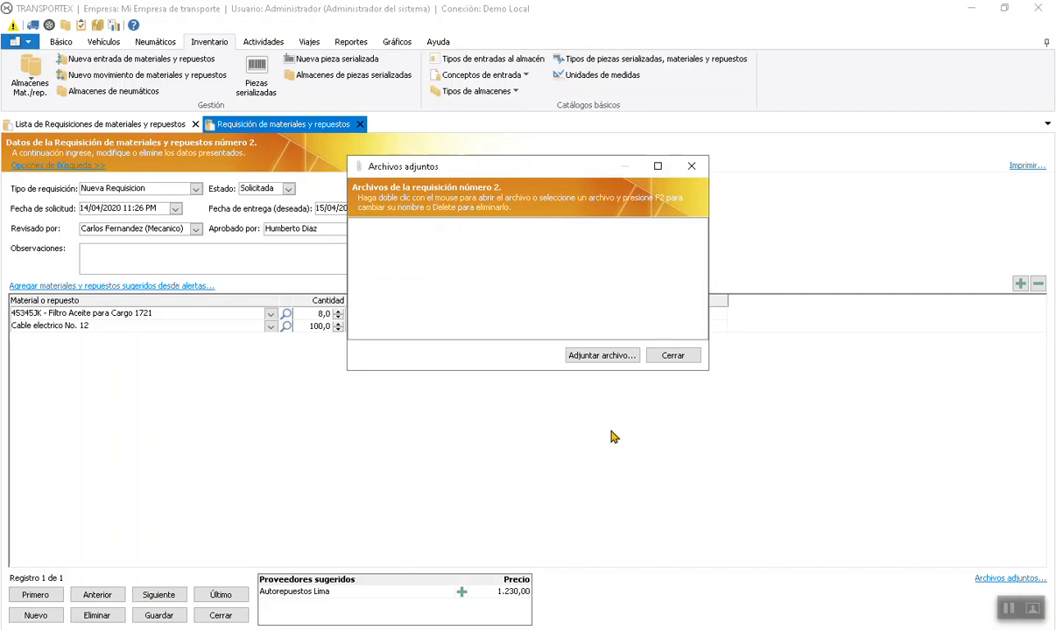
{"action": "left_click", "coordinate": [672, 356]}
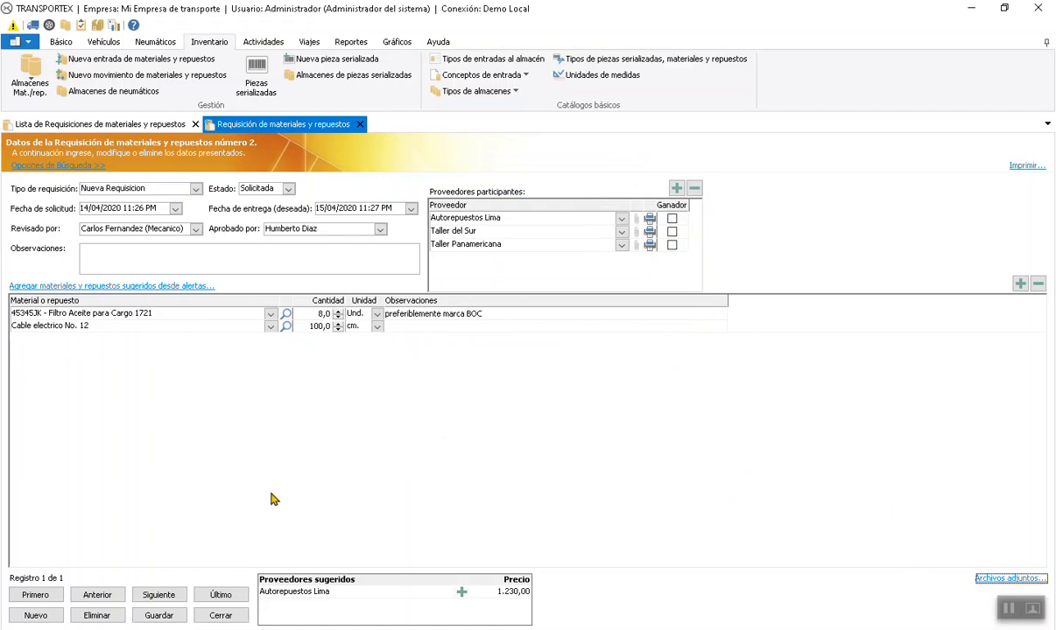
- Close the requisition and its outdated list, then reopen requisition number 2 from a freshly loaded requisitions list
{"action": "left_click", "coordinate": [231, 616]}
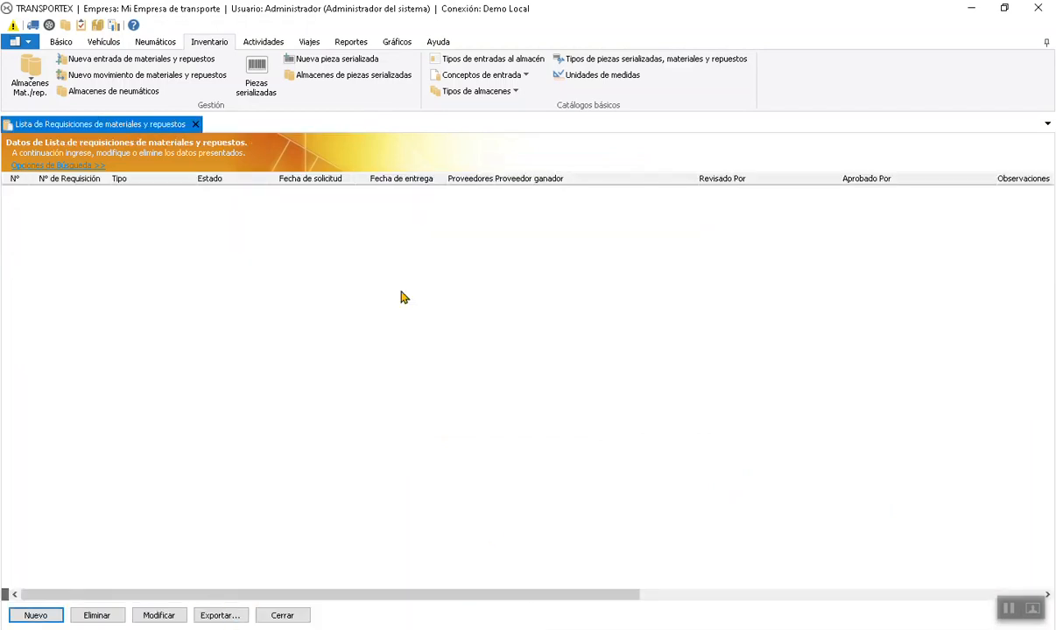
{"action": "left_click", "coordinate": [195, 124]}
{"action": "left_click", "coordinate": [12, 86]}
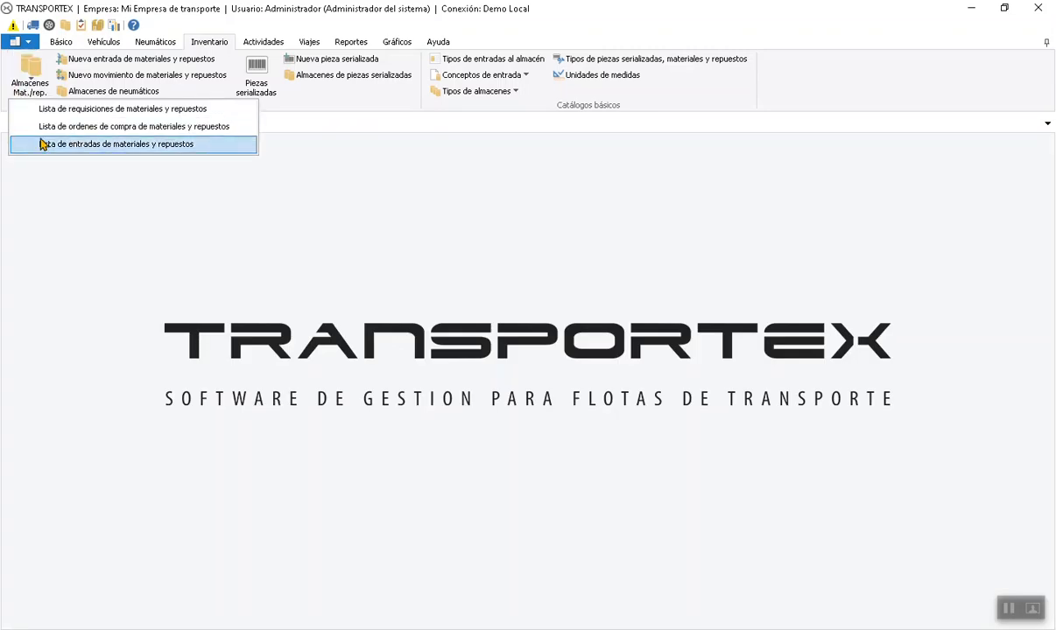
{"action": "left_click", "coordinate": [57, 110]}
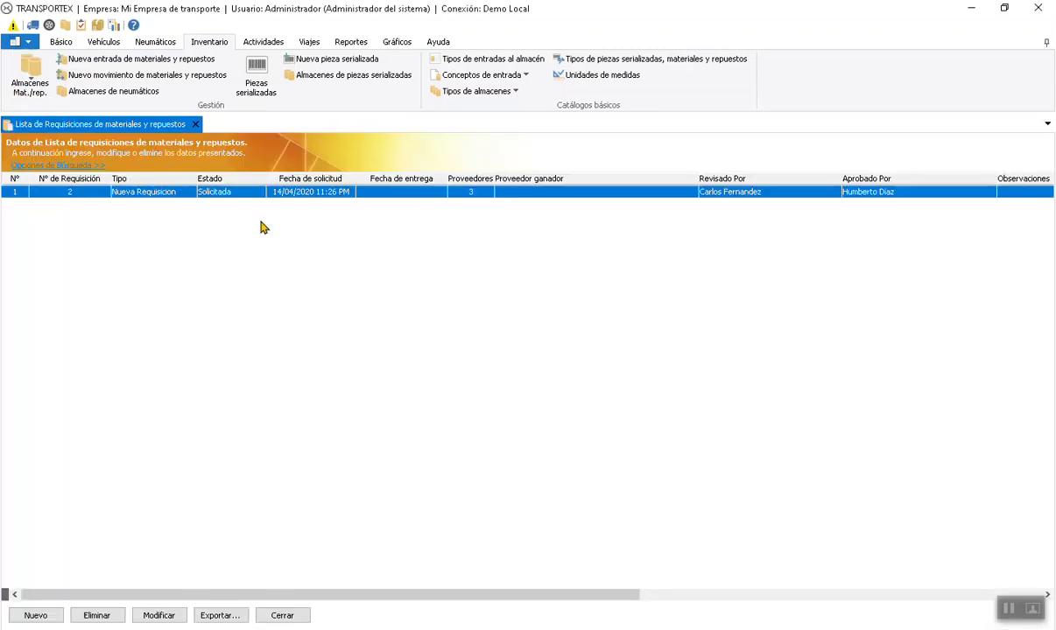
{"action": "double_click", "coordinate": [166, 192]}
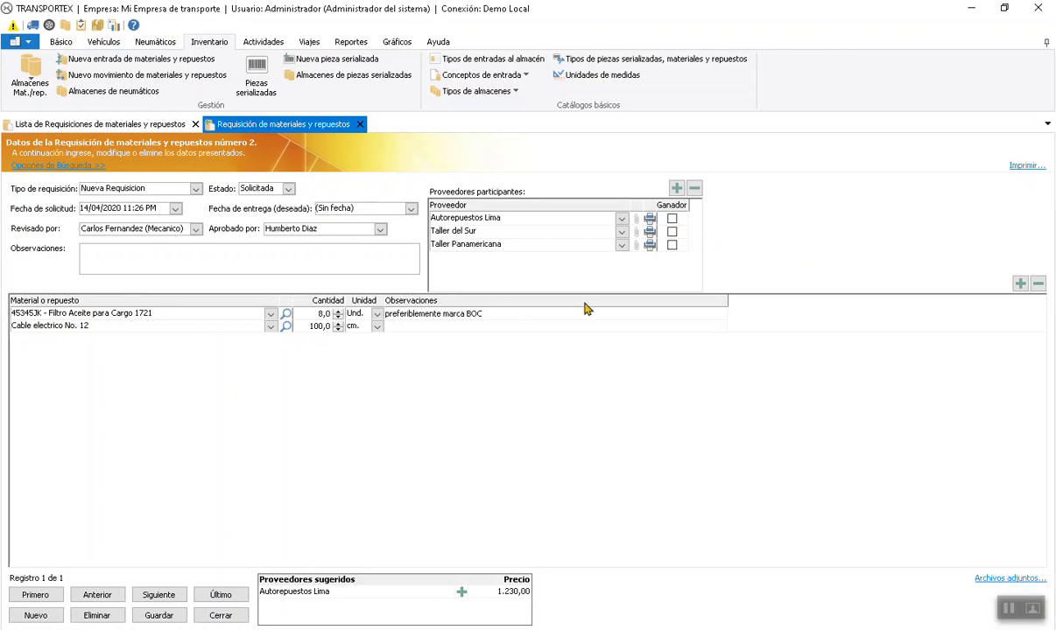
- Examine the attachment windows of suppliers Autorepuestos Lima, Taller del Sur and Taller Panamericana, including the file selection for attaching
{"action": "left_click", "coordinate": [648, 220]}
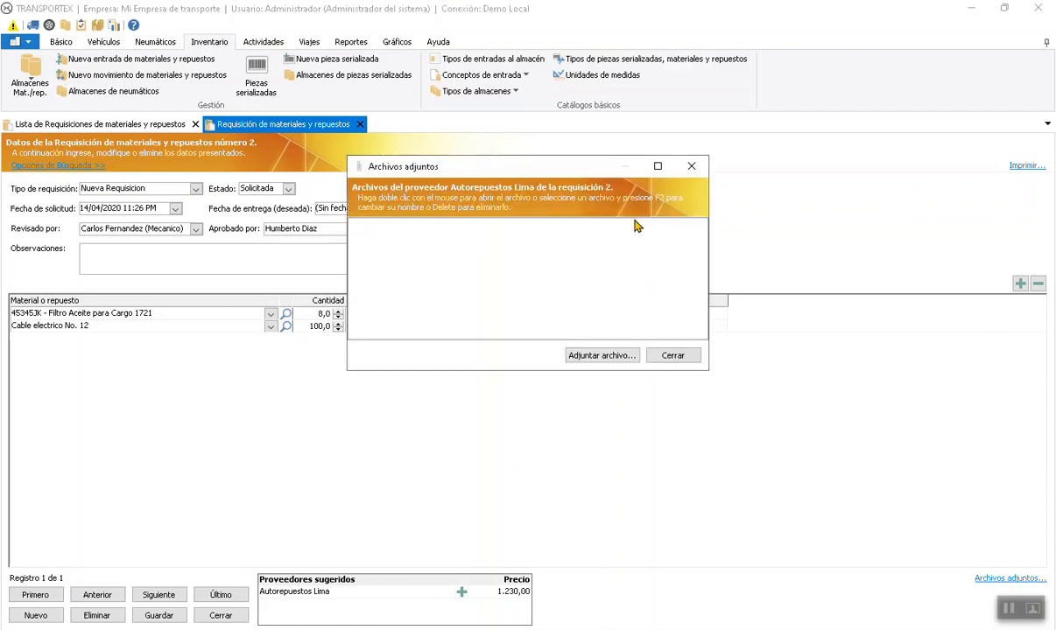
{"action": "left_click", "coordinate": [597, 354]}
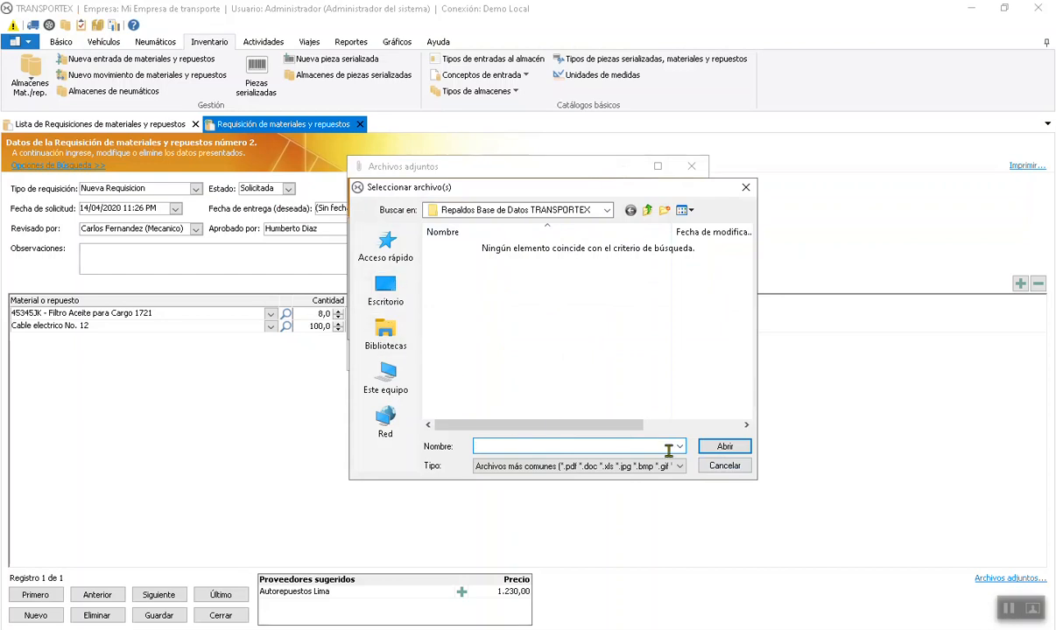
{"action": "left_click", "coordinate": [725, 466]}
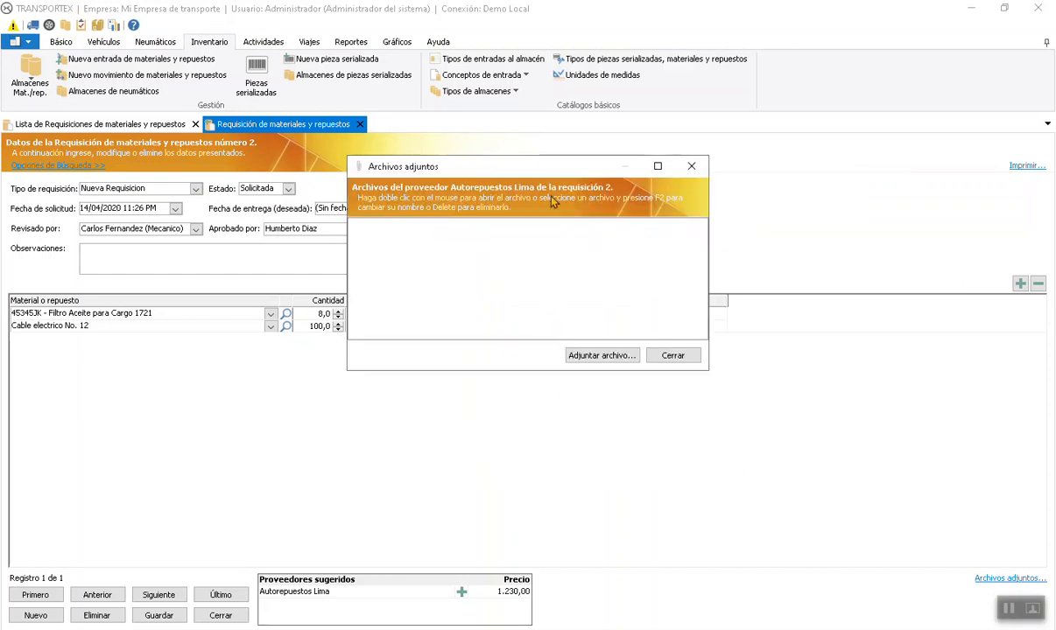
{"action": "left_click", "coordinate": [671, 355]}
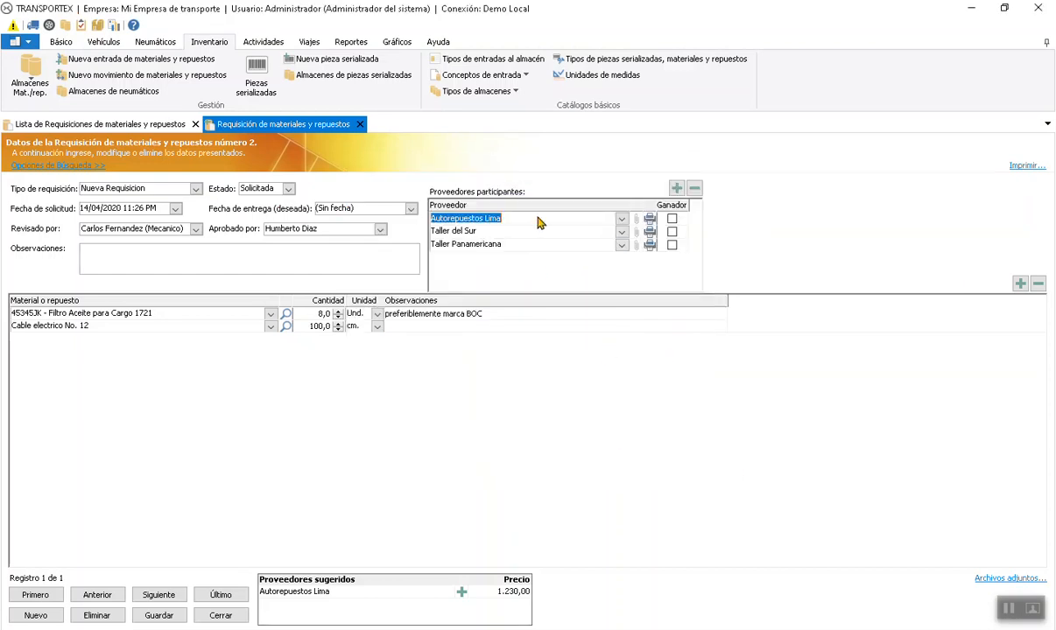
{"action": "left_click", "coordinate": [648, 231]}
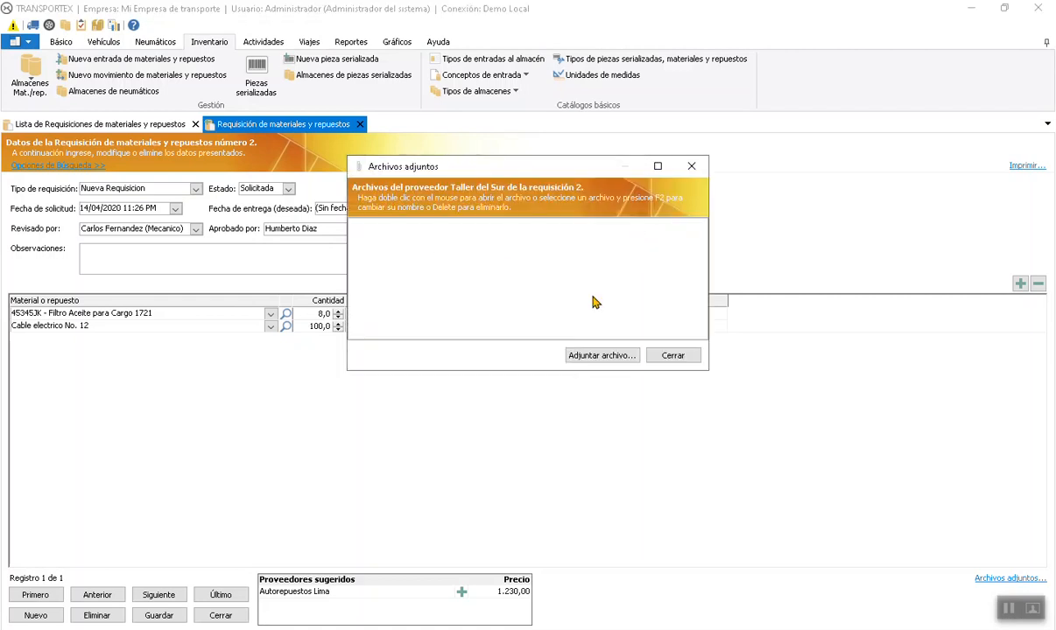
{"action": "left_click", "coordinate": [672, 355]}
{"action": "left_click", "coordinate": [648, 246]}
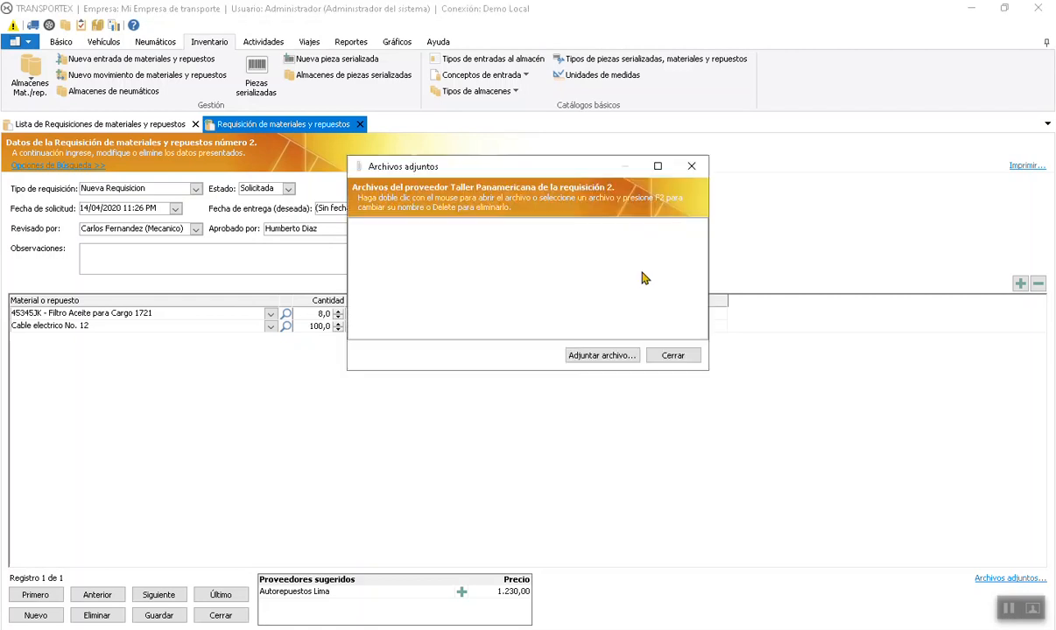
{"action": "left_click", "coordinate": [674, 359]}
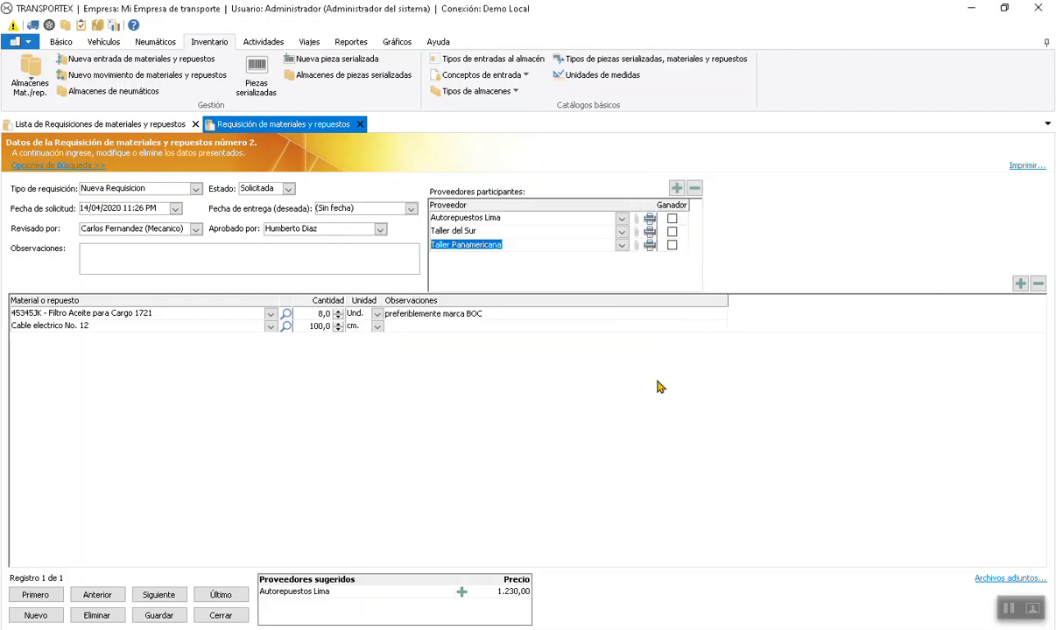
- Attach prueba.pdf from the Escritorio folder to supplier Taller Panamericana and check it in that supplier's attachments
{"action": "left_click", "coordinate": [639, 248]}
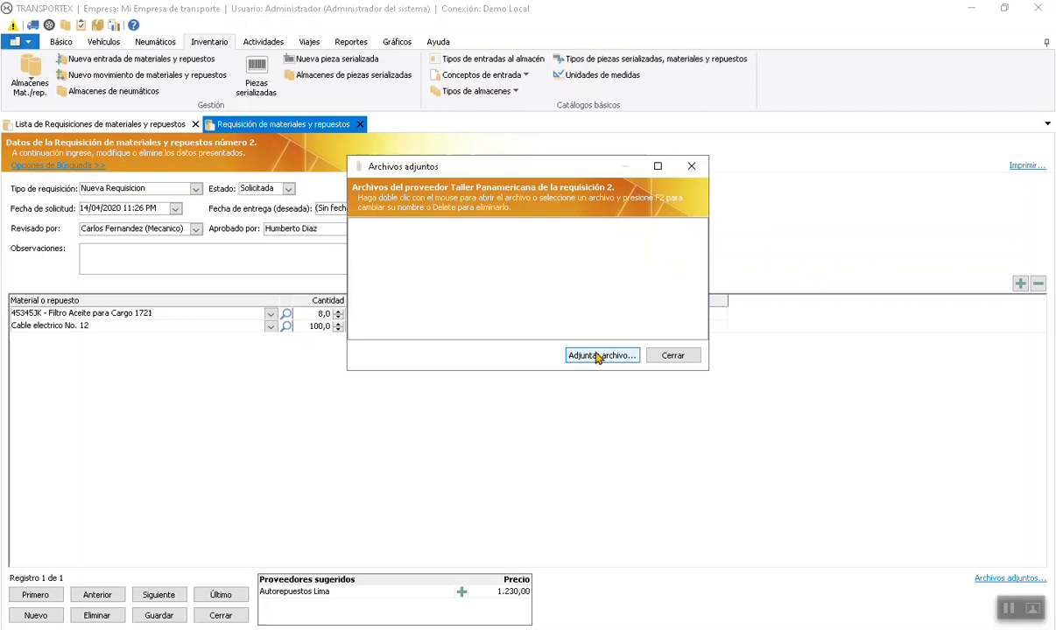
{"action": "left_click", "coordinate": [568, 336]}
{"action": "left_click", "coordinate": [387, 292]}
{"action": "scroll", "coordinate": [458, 361], "scroll_direction": "down", "scroll_amount": 3}
{"action": "scroll", "coordinate": [458, 360], "scroll_direction": "down", "scroll_amount": 10}
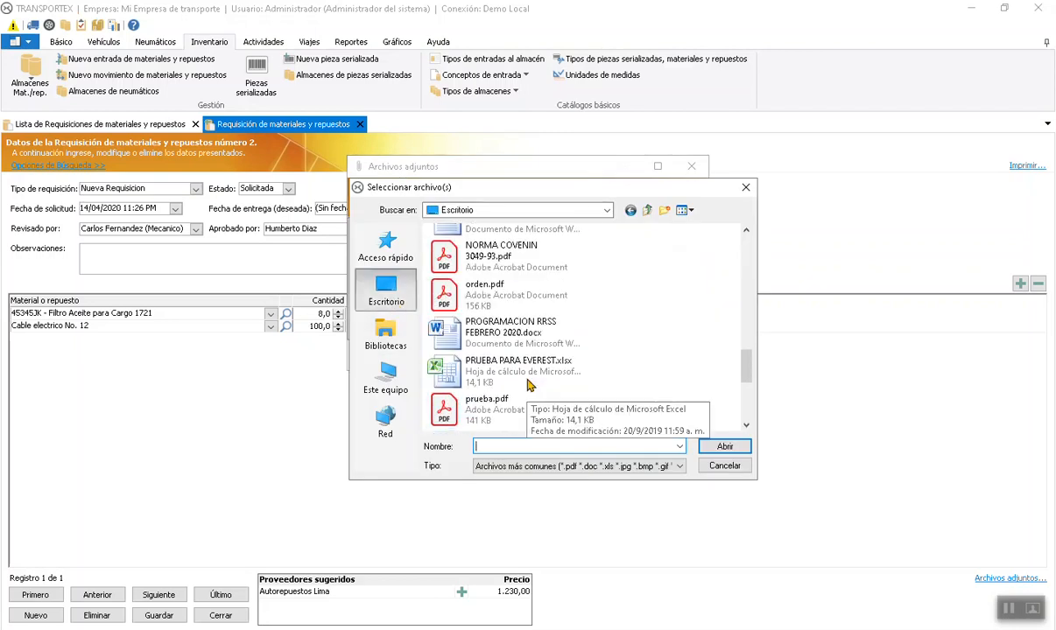
{"action": "left_click", "coordinate": [490, 290]}
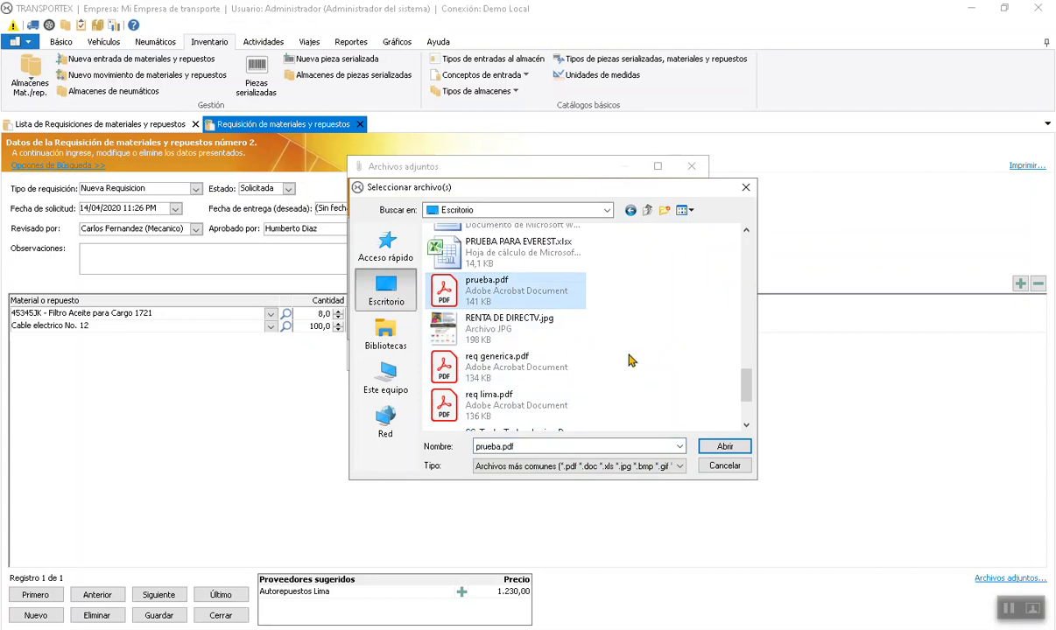
{"action": "left_click", "coordinate": [722, 446]}
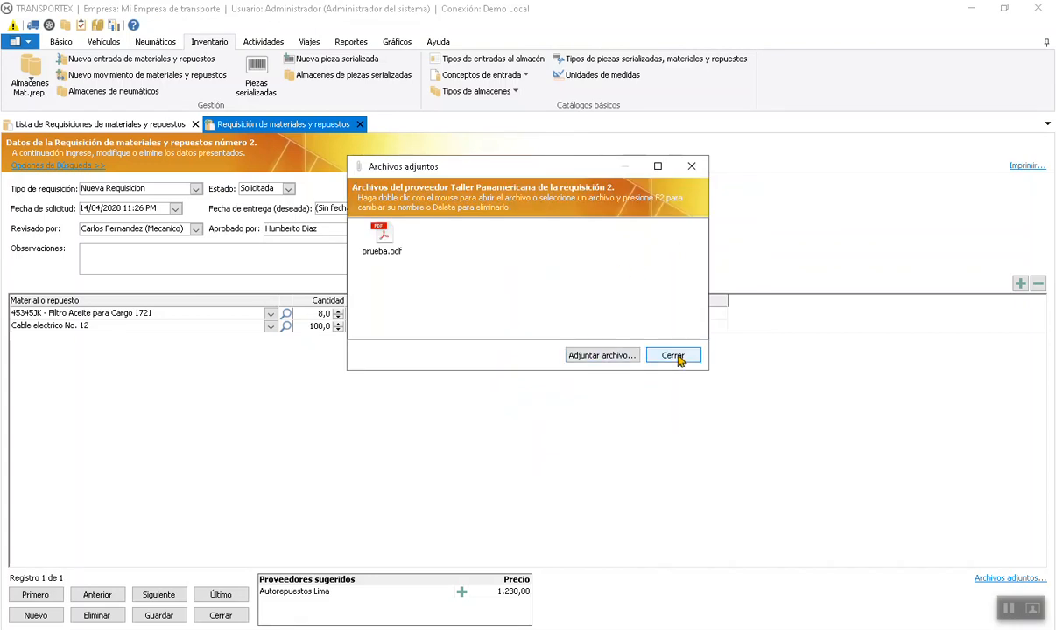
{"action": "left_click", "coordinate": [674, 355]}
{"action": "left_click", "coordinate": [646, 240]}
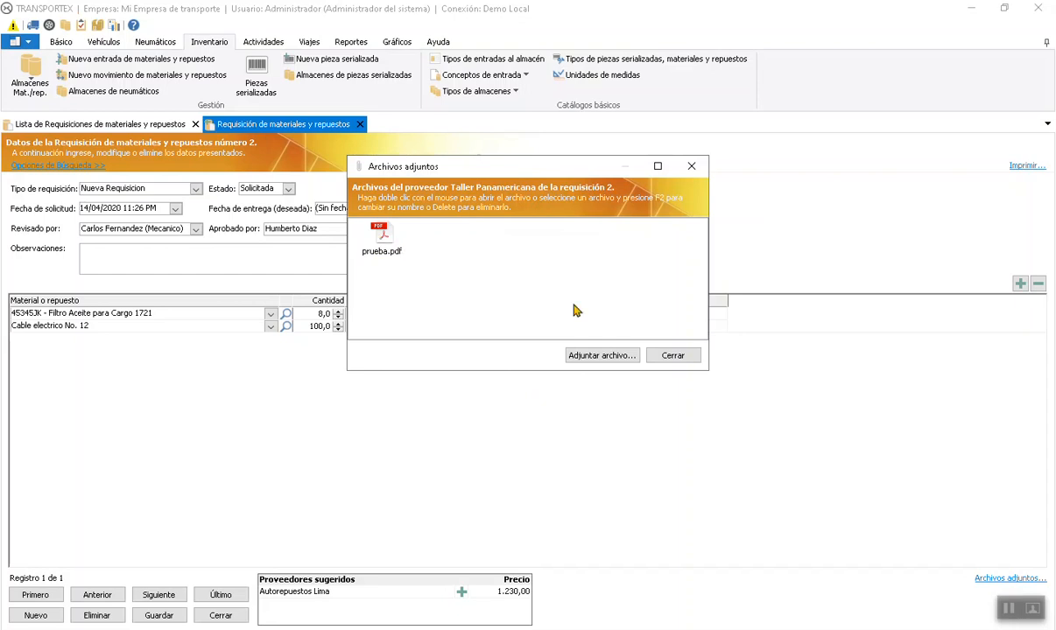
{"action": "left_click", "coordinate": [673, 355]}
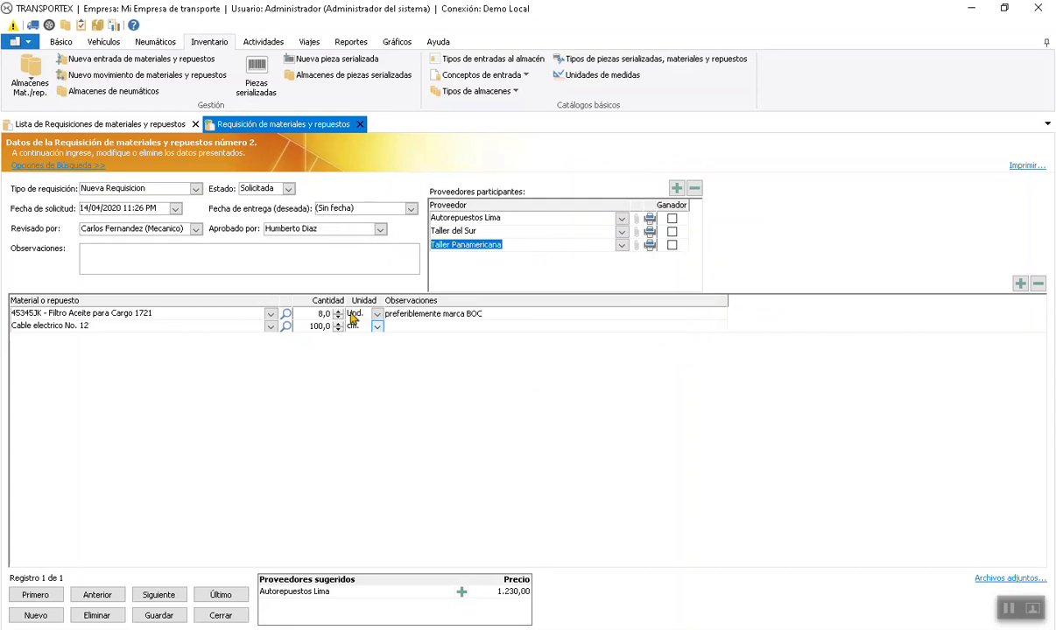
- Set the requisition's status to Aprobada and mark Taller del Sur as the winning supplier
{"action": "left_click", "coordinate": [288, 191]}
{"action": "left_click", "coordinate": [245, 209]}
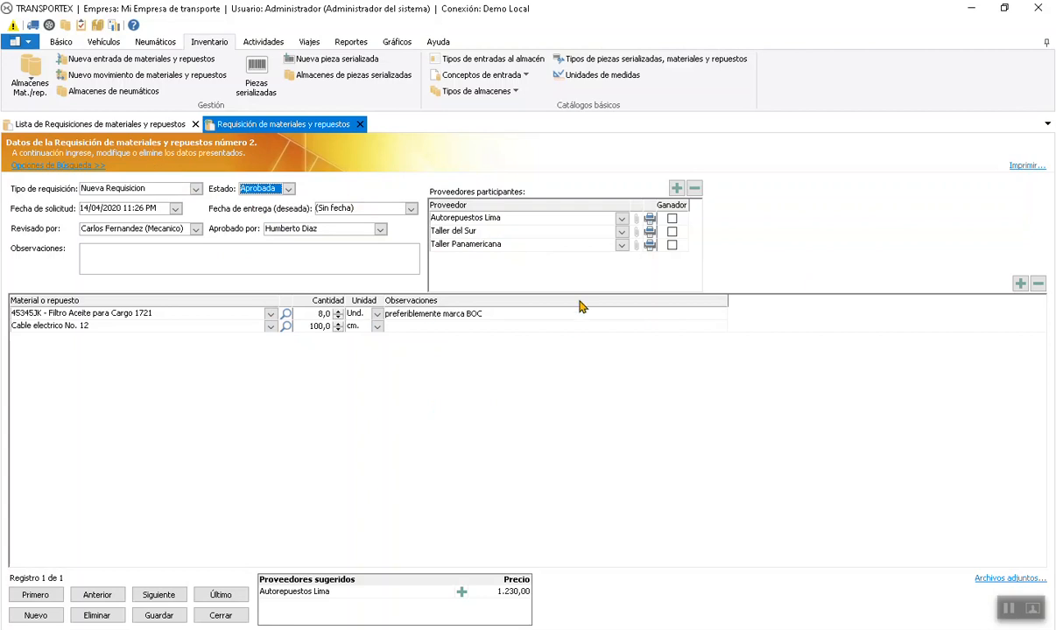
{"action": "left_click", "coordinate": [672, 246]}
{"action": "left_click", "coordinate": [672, 232]}
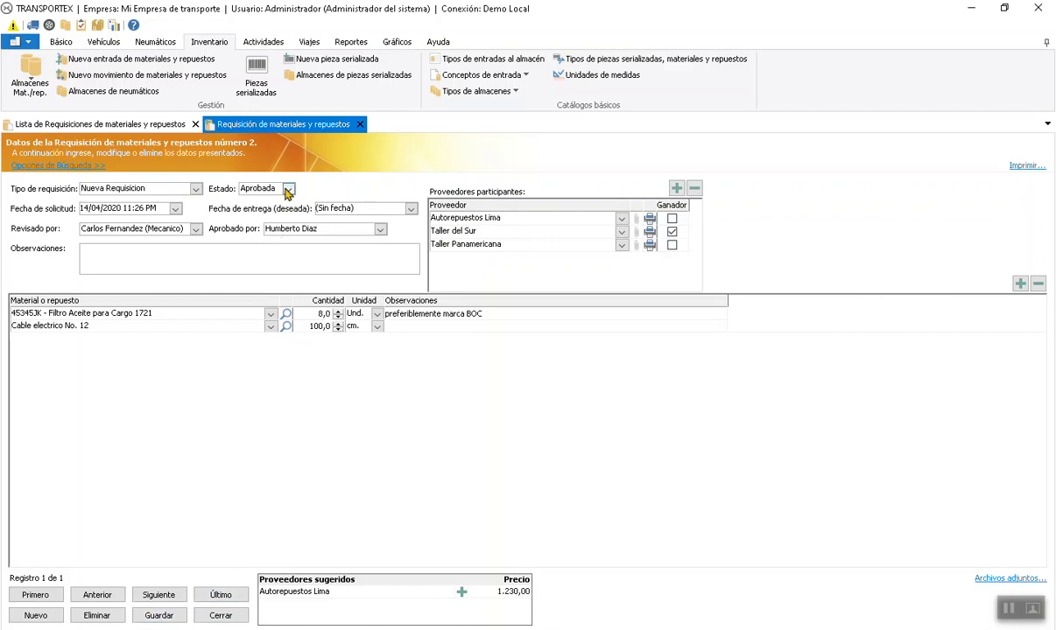
- Save requisition number 2 and close it to return to the requisitions list
{"action": "left_click", "coordinate": [163, 615]}
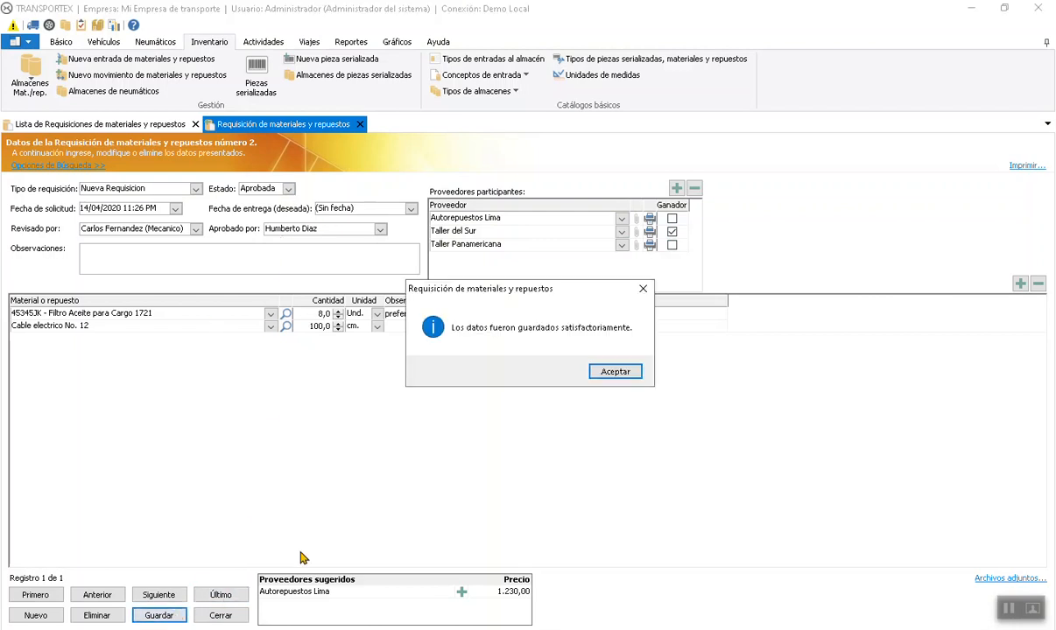
{"action": "left_click", "coordinate": [615, 371]}
{"action": "left_click", "coordinate": [220, 616]}
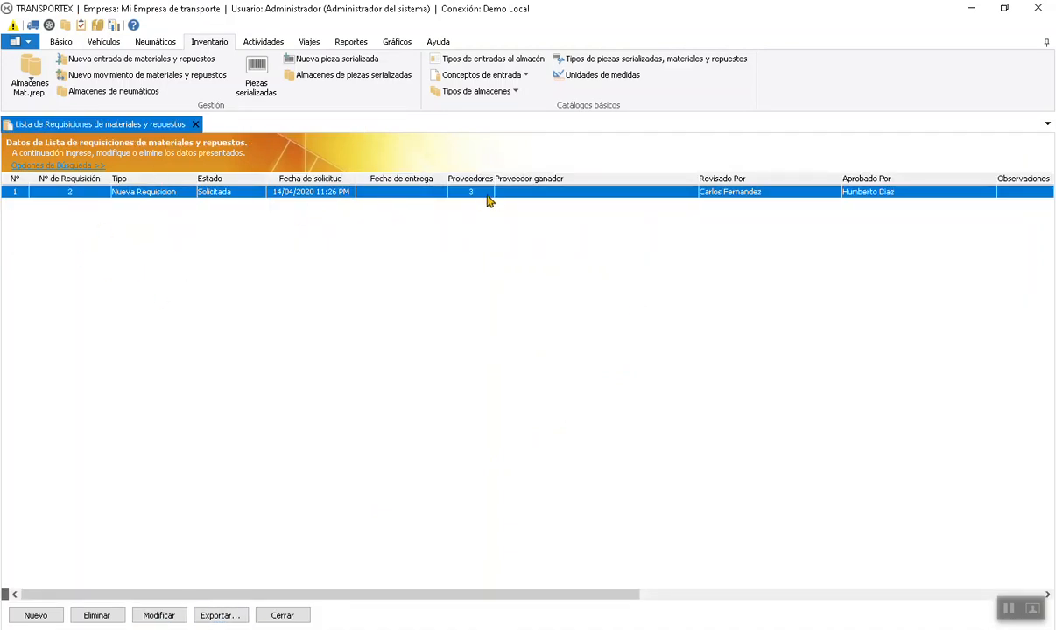
- Start a new requisition of type Nueva Requisicion with the request date 13/04/2020
{"action": "left_click", "coordinate": [51, 618]}
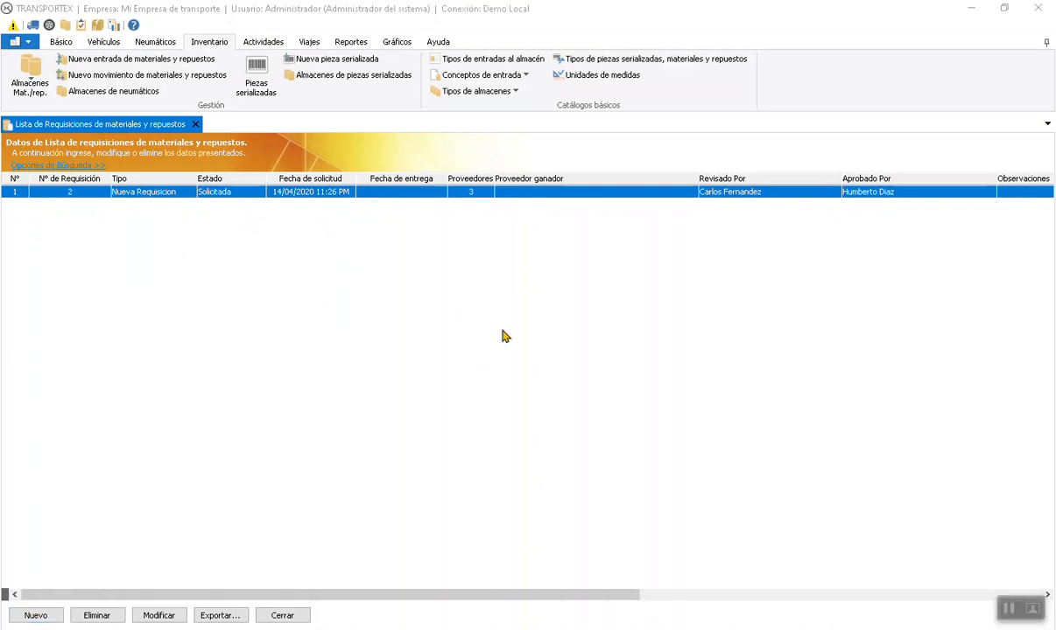
{"action": "left_click", "coordinate": [41, 615]}
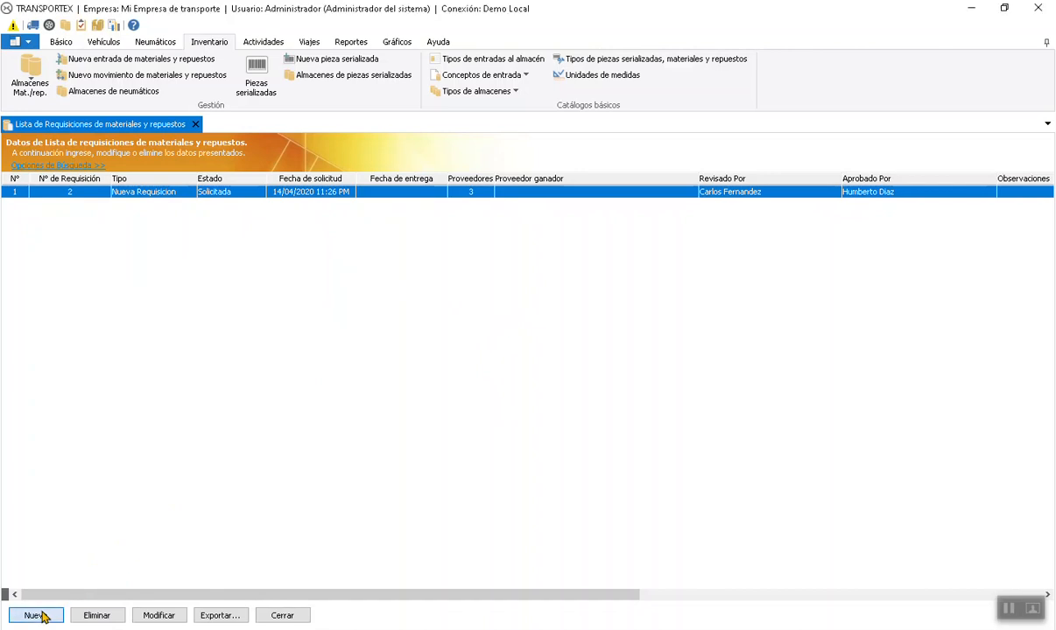
{"action": "left_click", "coordinate": [194, 188]}
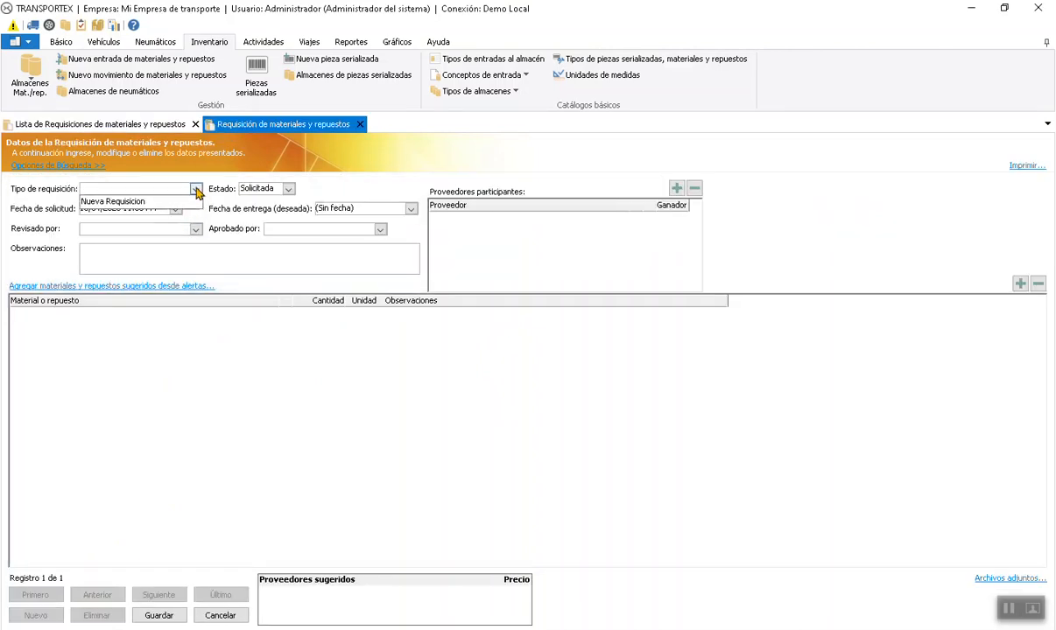
{"action": "left_click", "coordinate": [131, 202]}
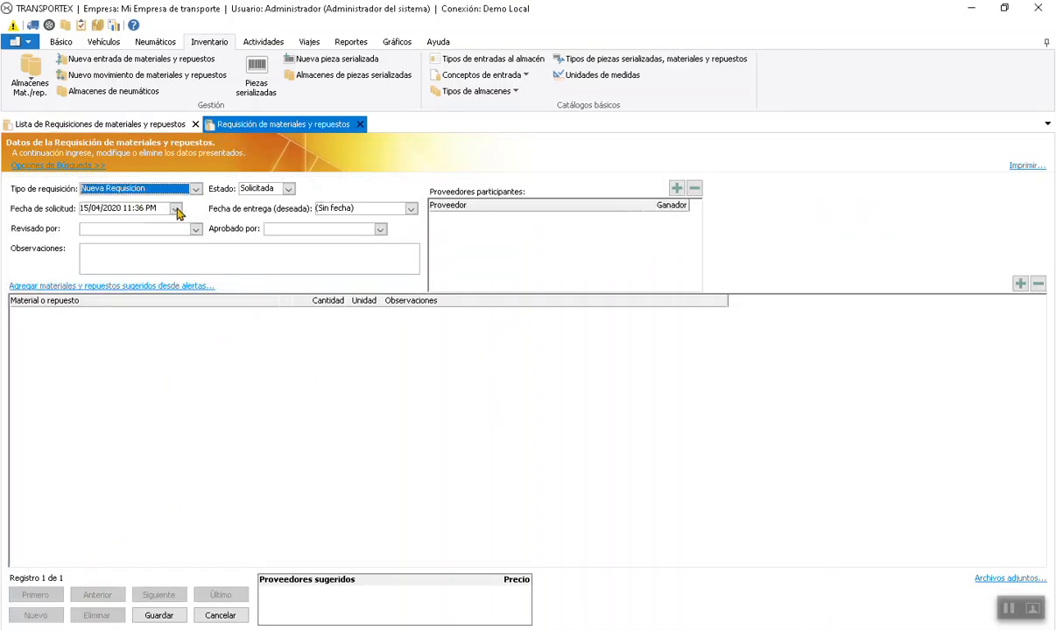
{"action": "left_click", "coordinate": [176, 210]}
{"action": "left_click", "coordinate": [120, 269]}
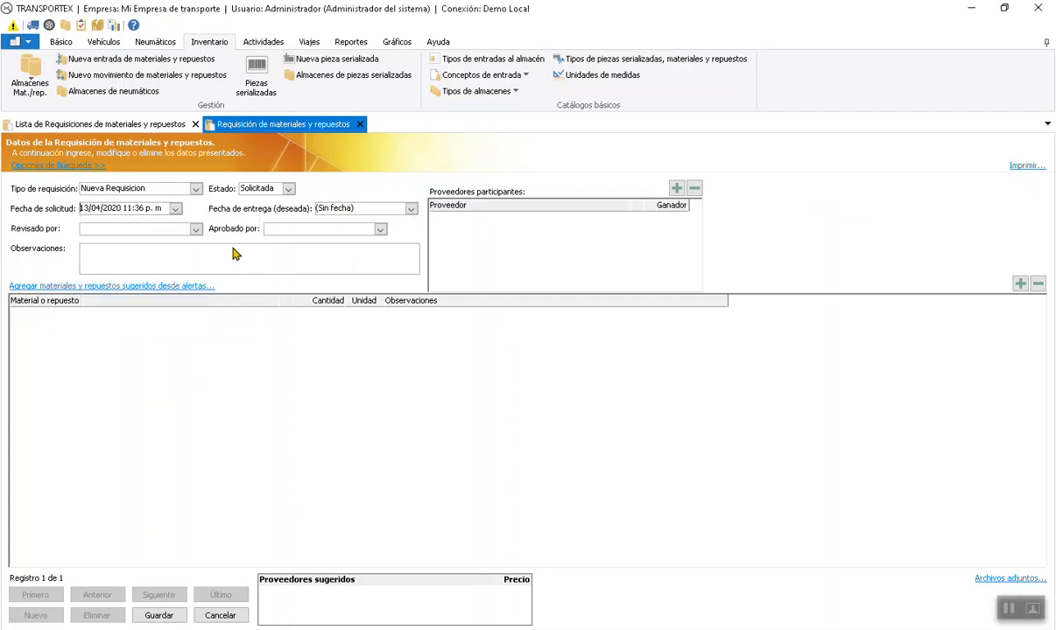
- Assign the reviewer and a different approver to the new requisition
{"action": "left_click", "coordinate": [184, 229]}
{"action": "left_click", "coordinate": [110, 267]}
{"action": "left_click", "coordinate": [311, 230]}
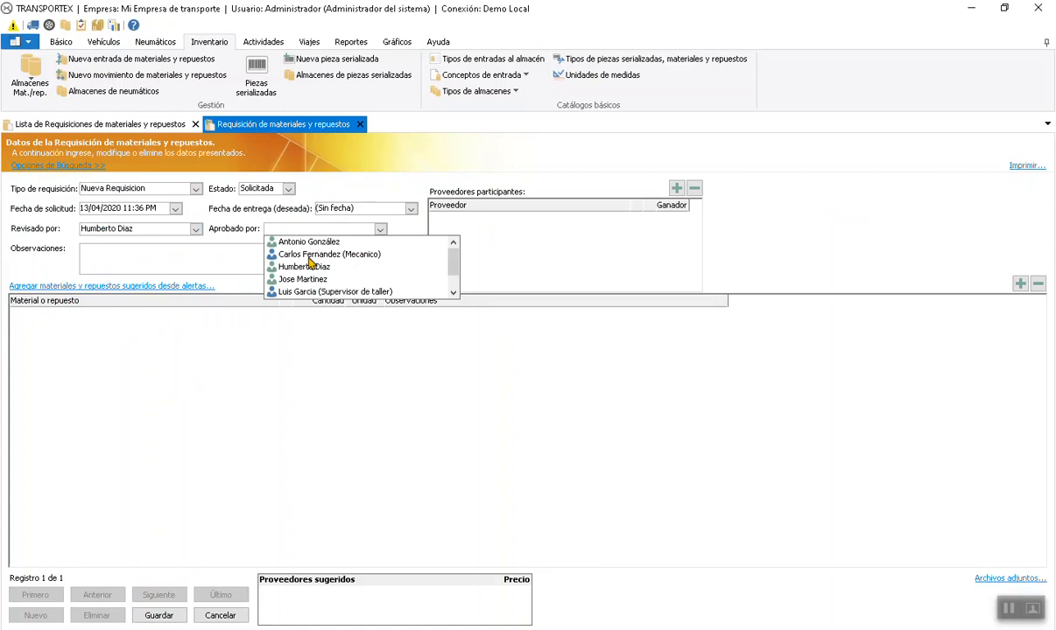
{"action": "left_click", "coordinate": [325, 279]}
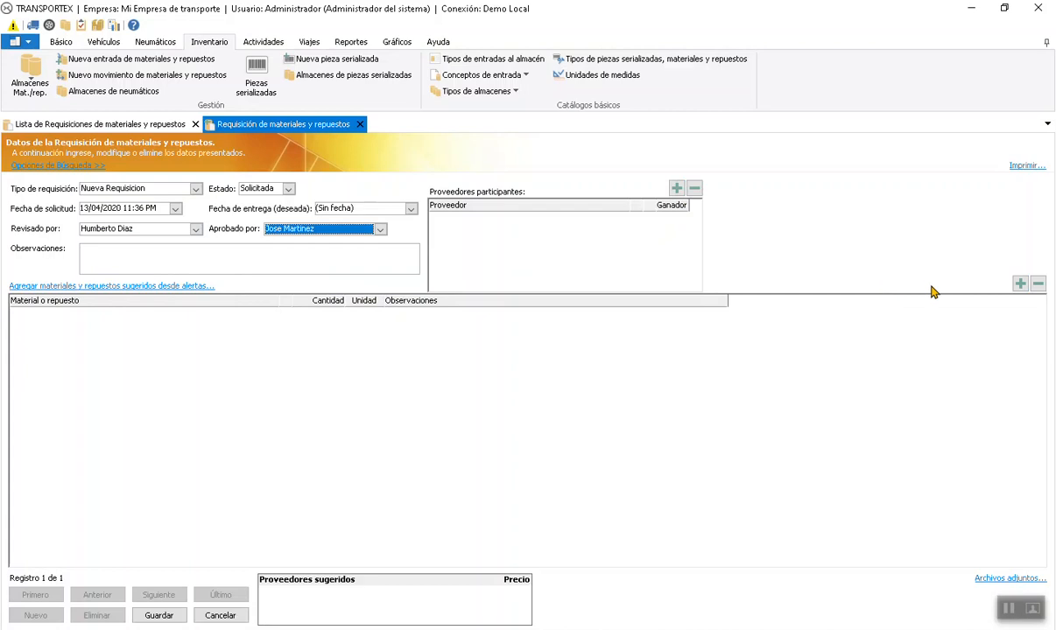
- Add the item TOR189 - Tornillo 1" to the requisition with a quantity of 12 units
{"action": "left_click", "coordinate": [1018, 285]}
{"action": "left_click", "coordinate": [270, 314]}
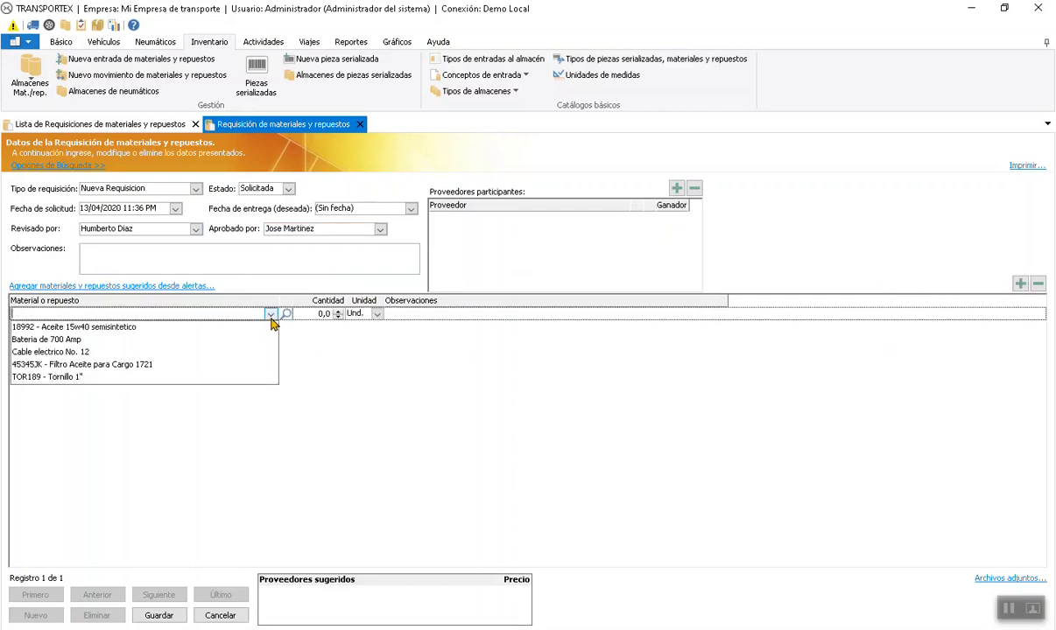
{"action": "left_click", "coordinate": [54, 378]}
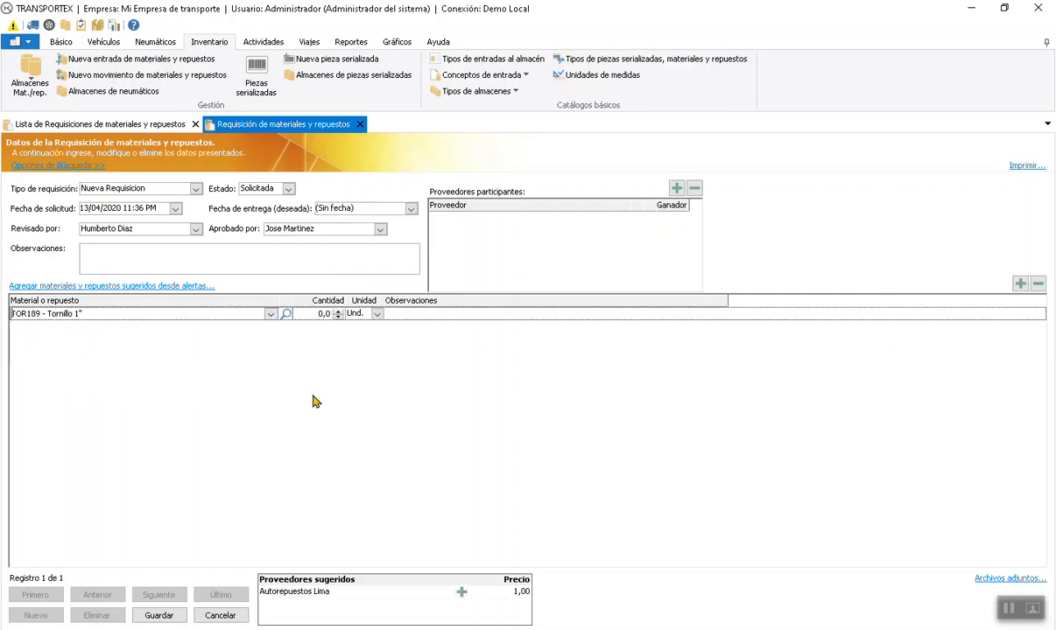
{"action": "mouse_move", "coordinate": [406, 596]}
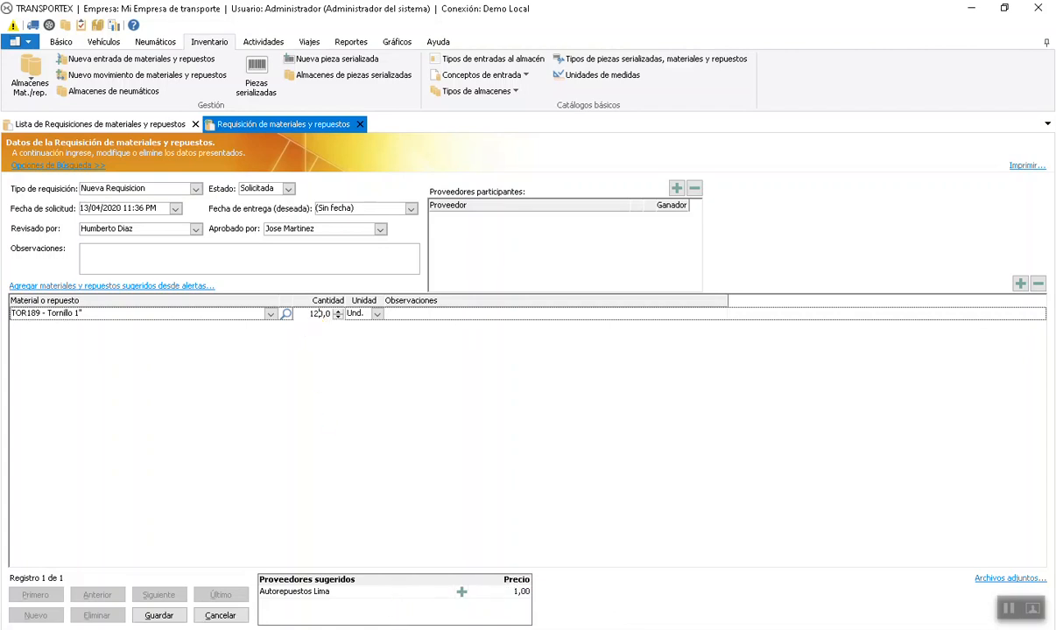
{"action": "left_click", "coordinate": [411, 313]}
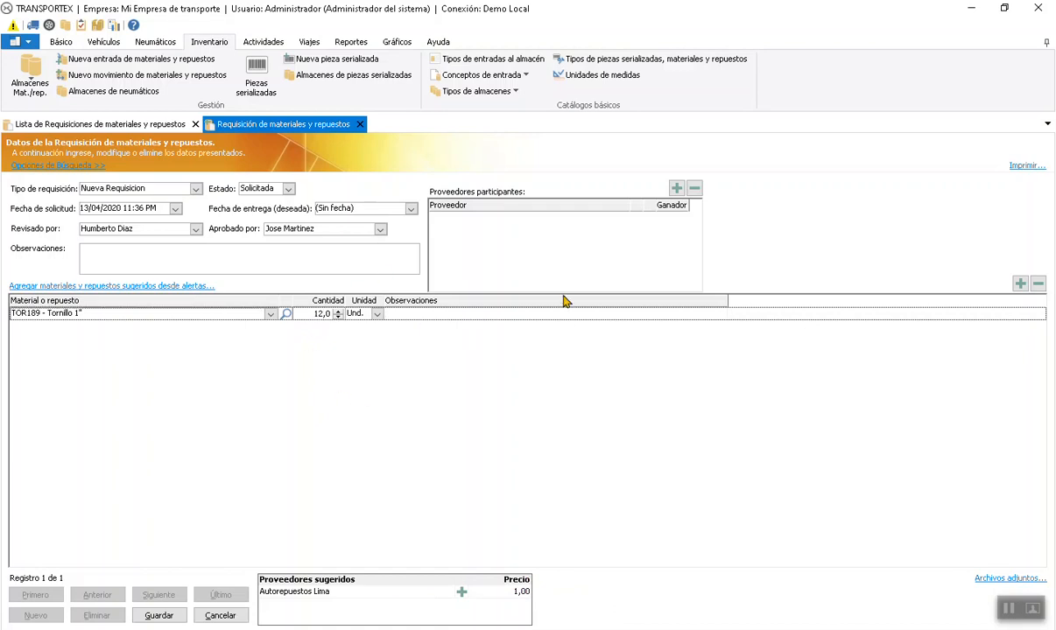
- Add Taller del Sur as a participating supplier and save the new requisition
{"action": "left_click", "coordinate": [676, 189]}
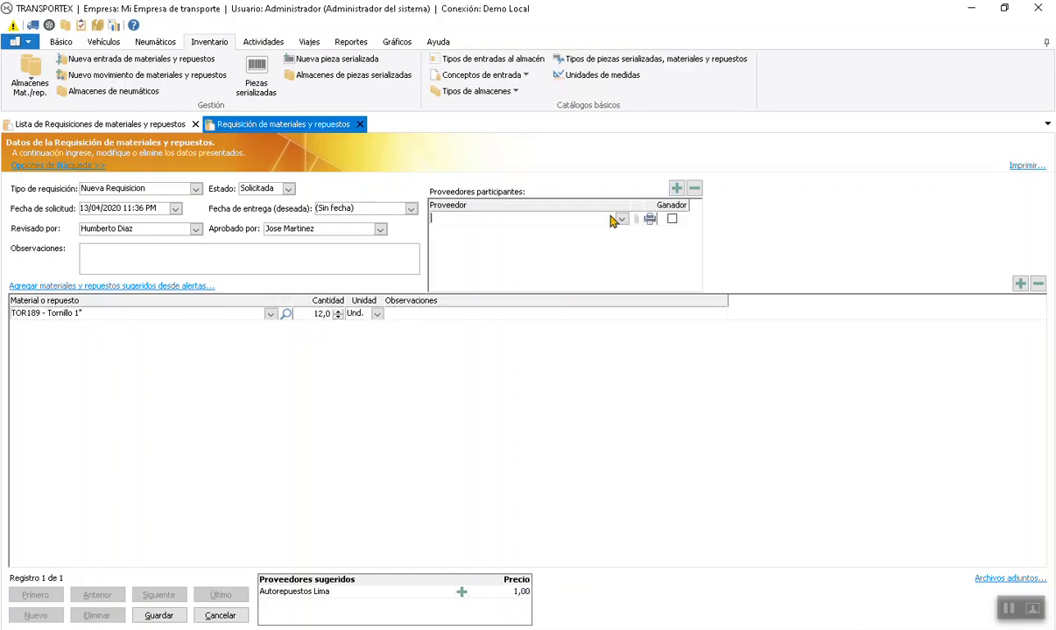
{"action": "left_click", "coordinate": [621, 218]}
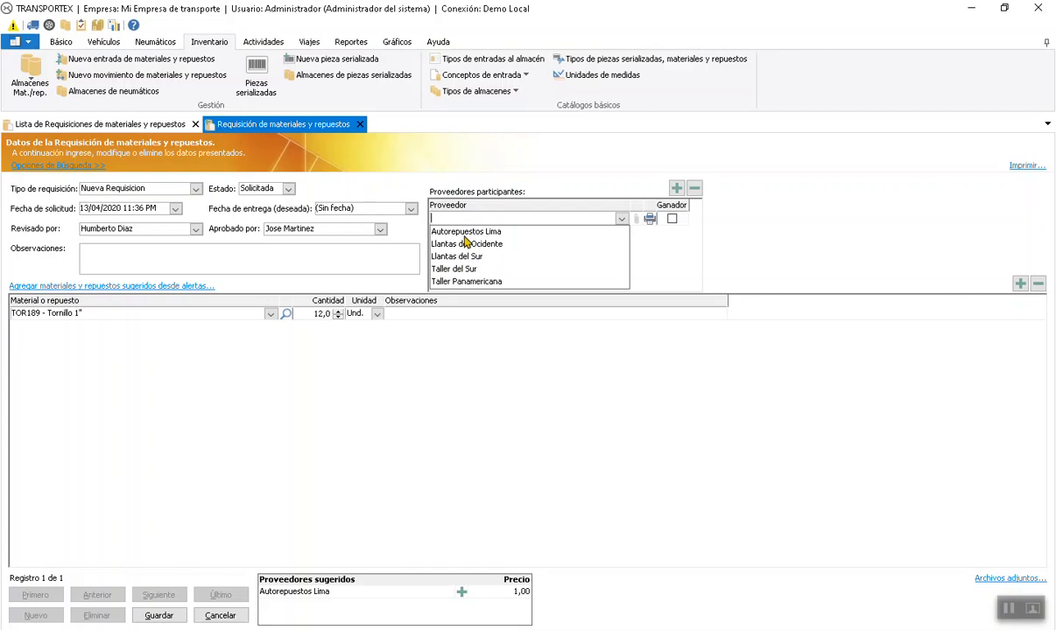
{"action": "mouse_move", "coordinate": [308, 602]}
{"action": "left_click", "coordinate": [462, 270]}
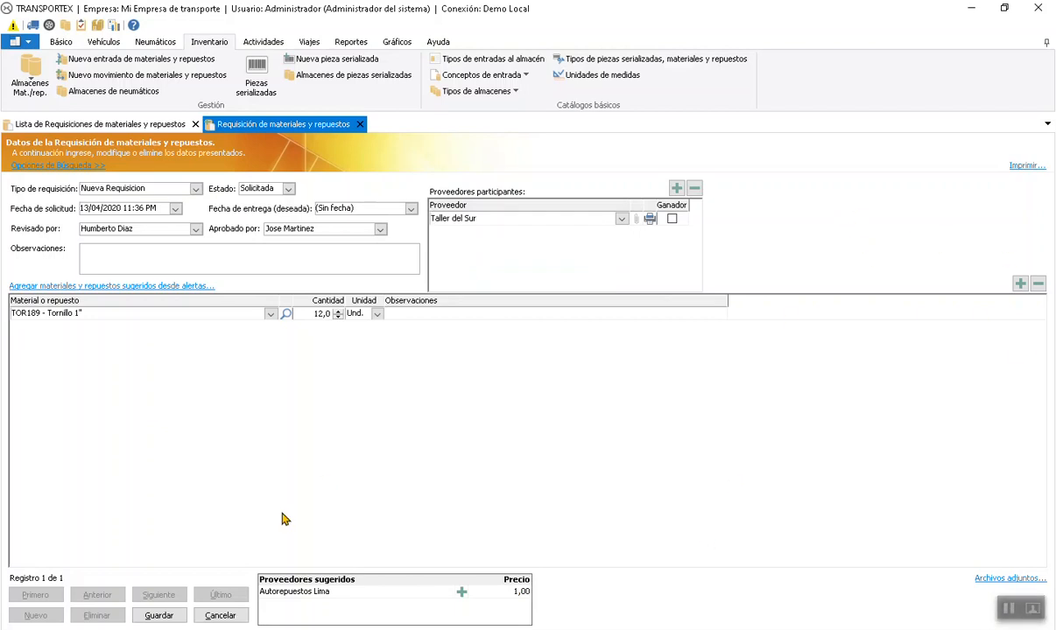
{"action": "left_click", "coordinate": [177, 616]}
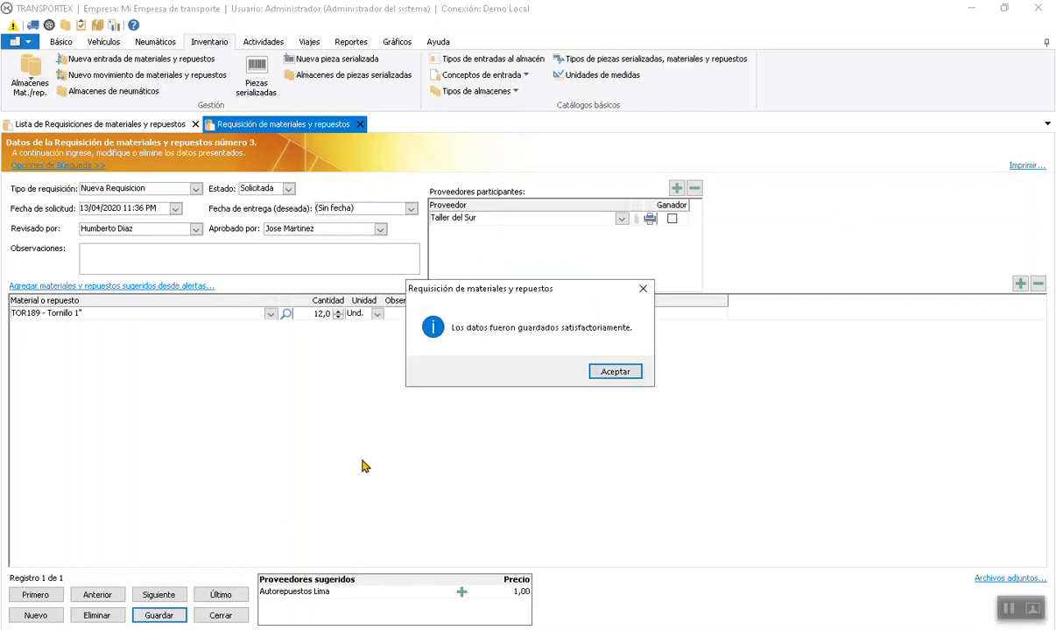
{"action": "left_click", "coordinate": [603, 370]}
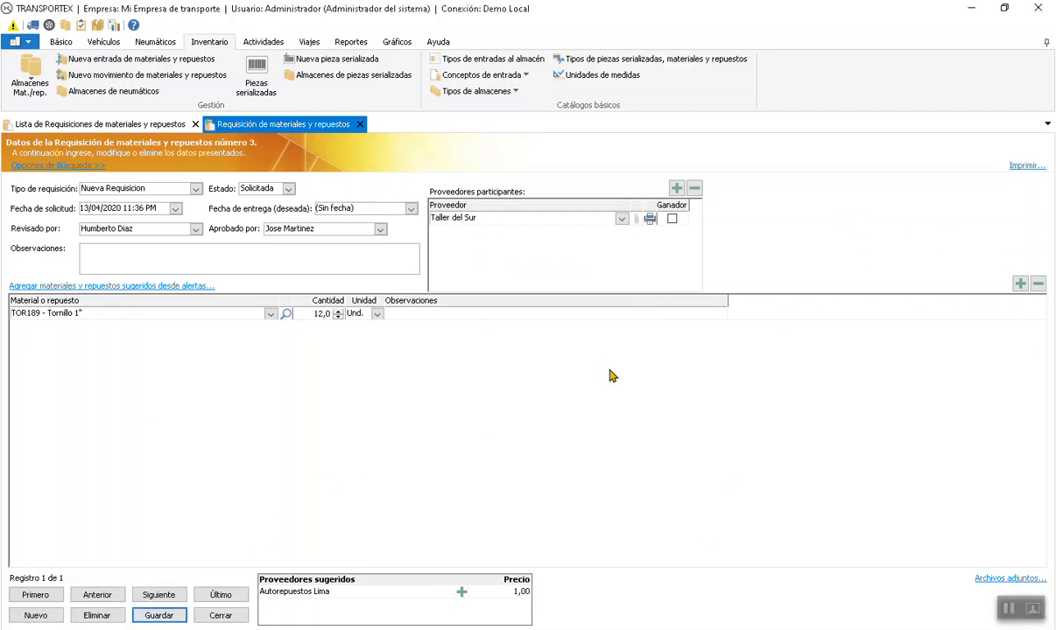
- Check the status options of requisition number 3 and close it to return to the requisitions list
{"action": "left_click", "coordinate": [288, 189]}
{"action": "left_click", "coordinate": [491, 371]}
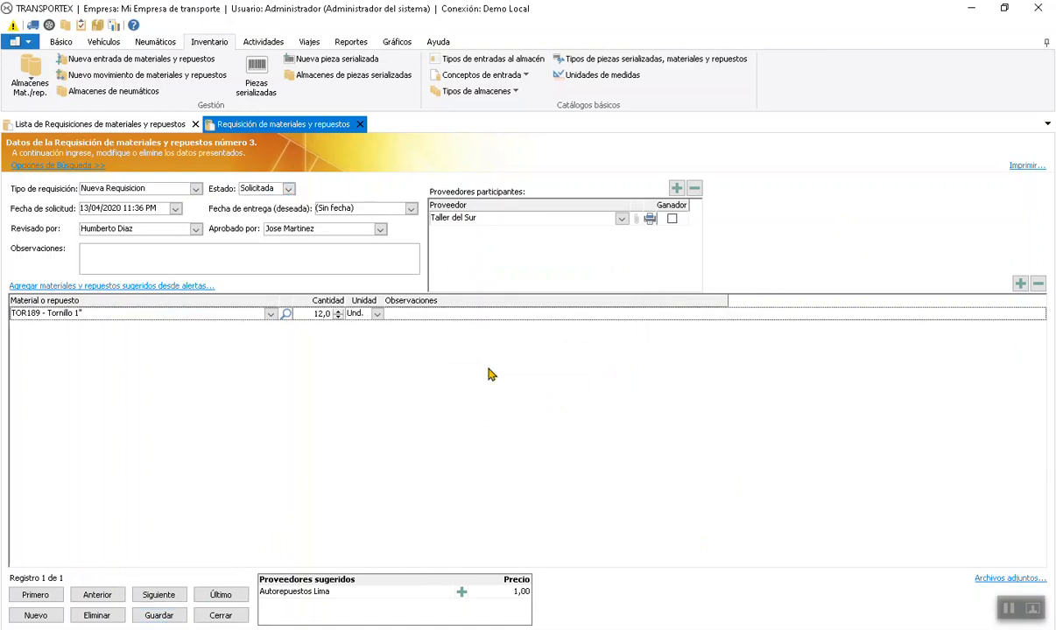
{"action": "left_click", "coordinate": [359, 124]}
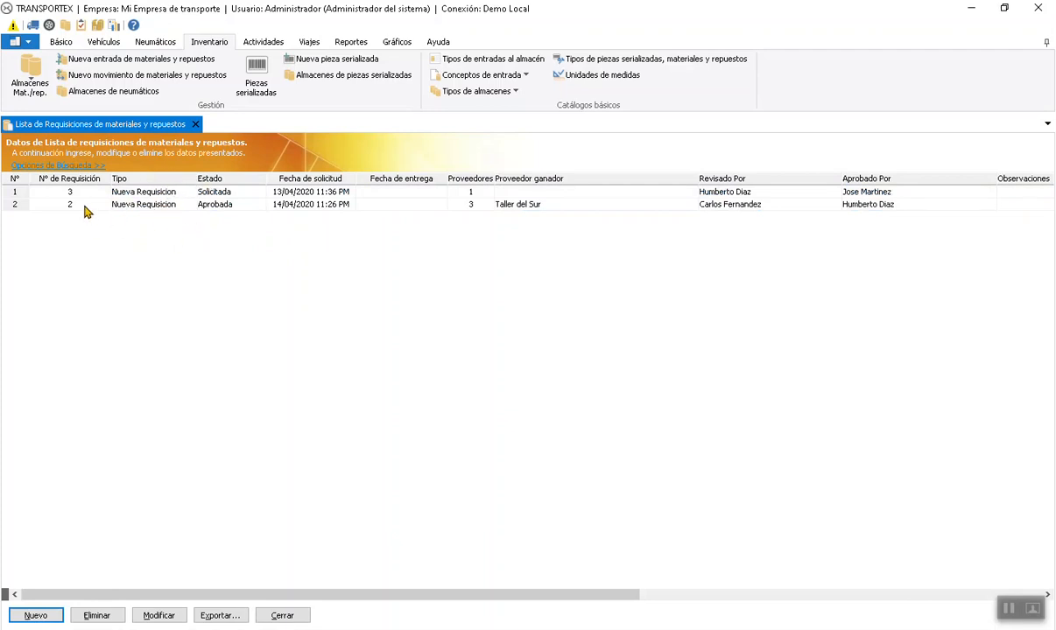
- Check the rows of requisitions 2 and 3, and close the requisitions list
{"action": "left_click", "coordinate": [165, 208]}
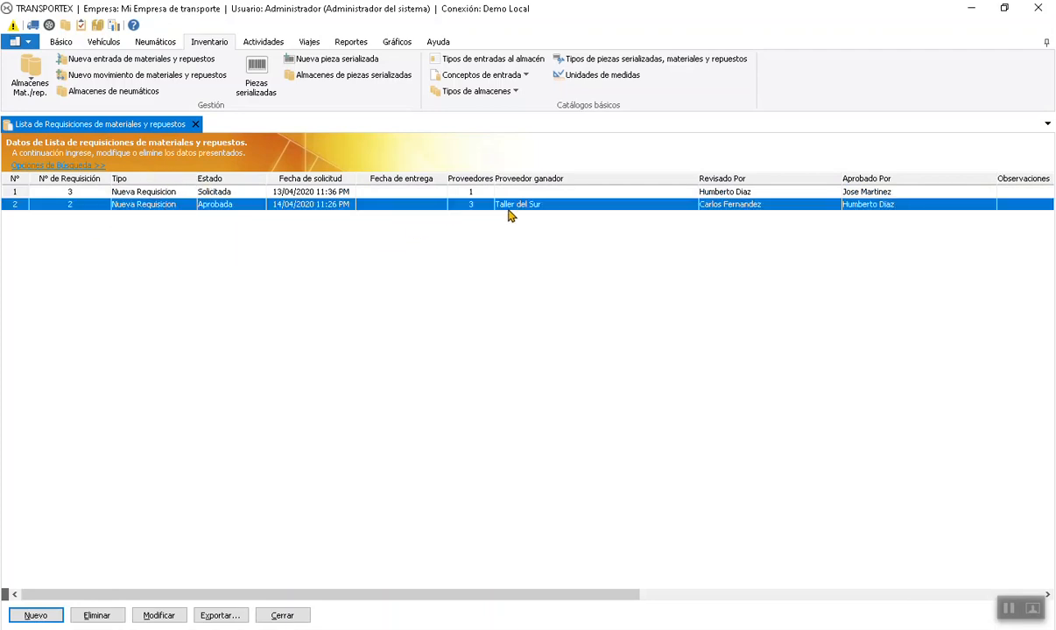
{"action": "left_click", "coordinate": [255, 193]}
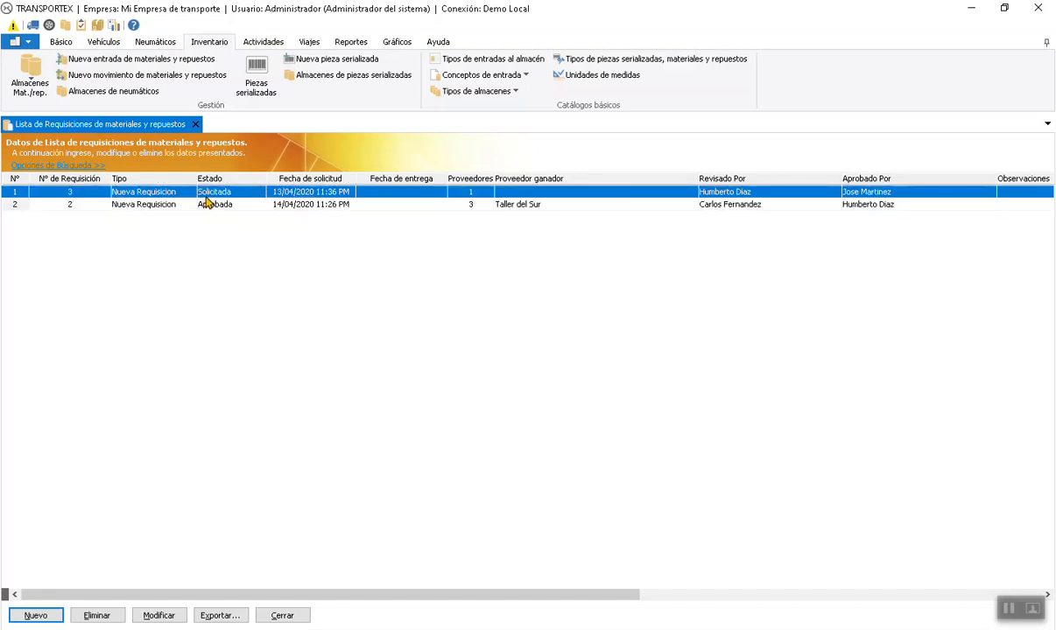
{"action": "left_click", "coordinate": [196, 125]}
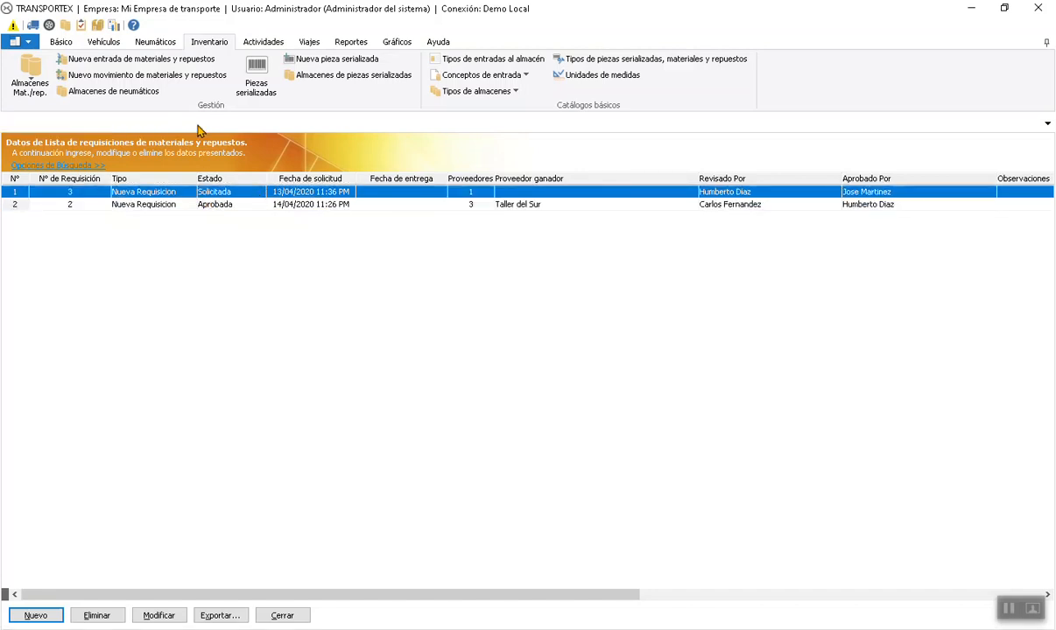
- Create a new purchase order of materials and spare parts from the purchase orders list and load it from approved requisition number 2
{"action": "left_click", "coordinate": [29, 81]}
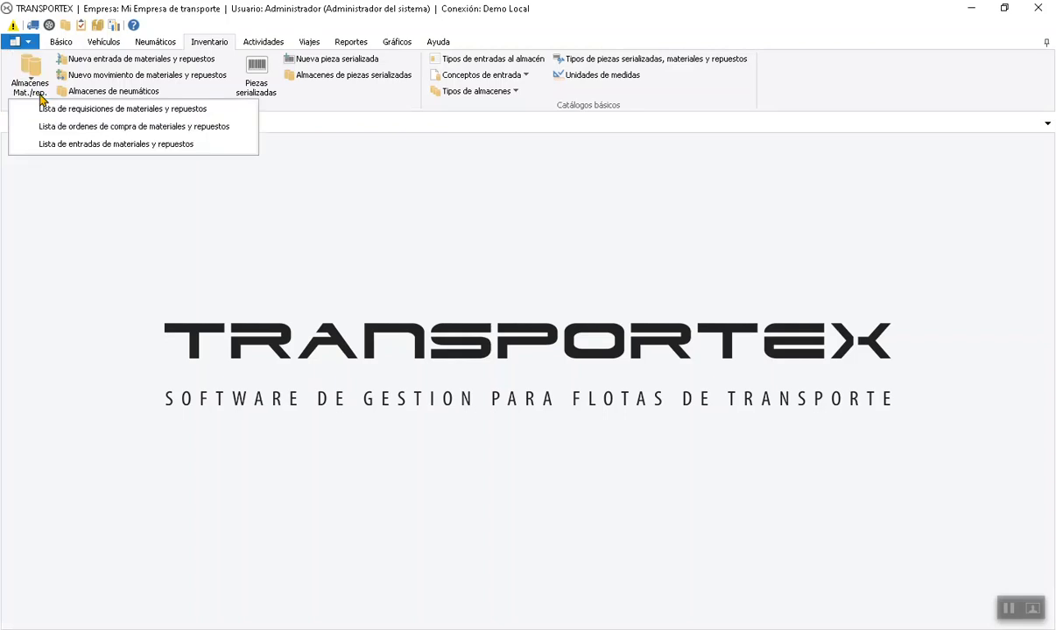
{"action": "left_click", "coordinate": [86, 129]}
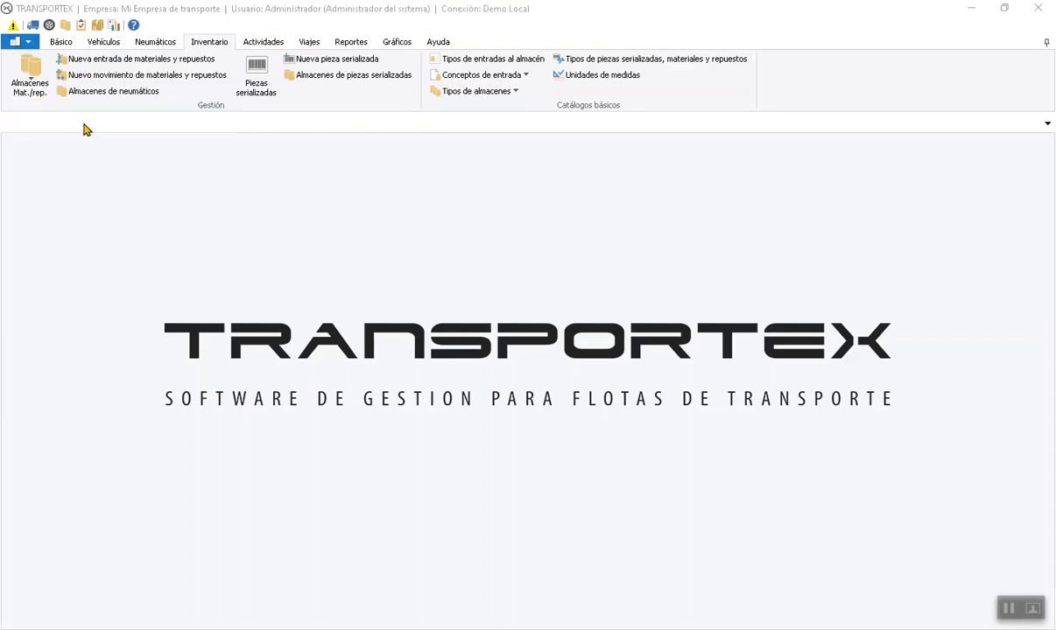
{"action": "left_click", "coordinate": [36, 616]}
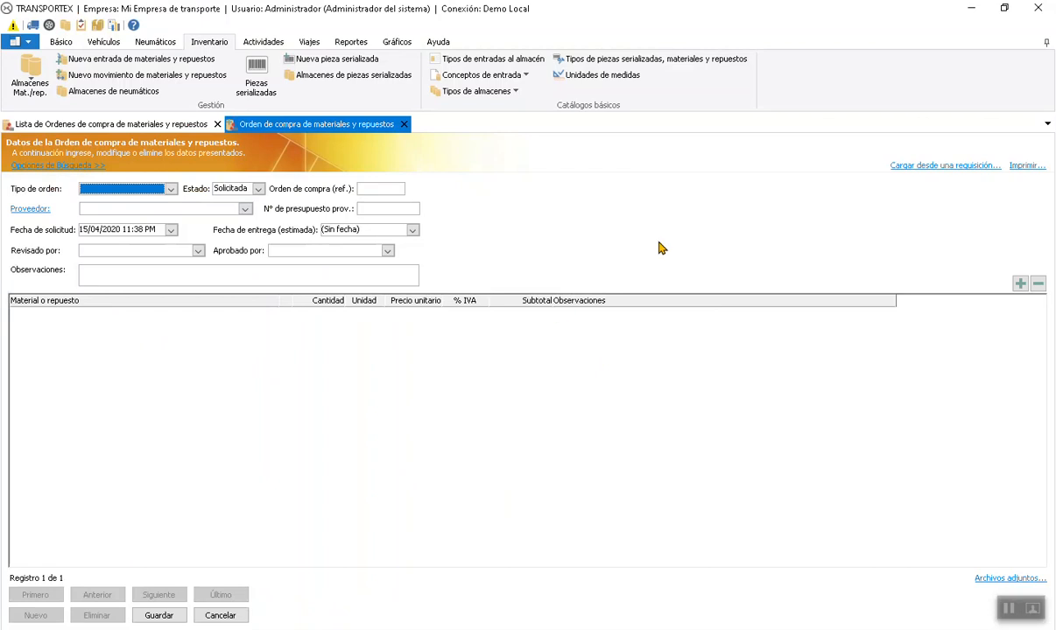
{"action": "left_click", "coordinate": [947, 169]}
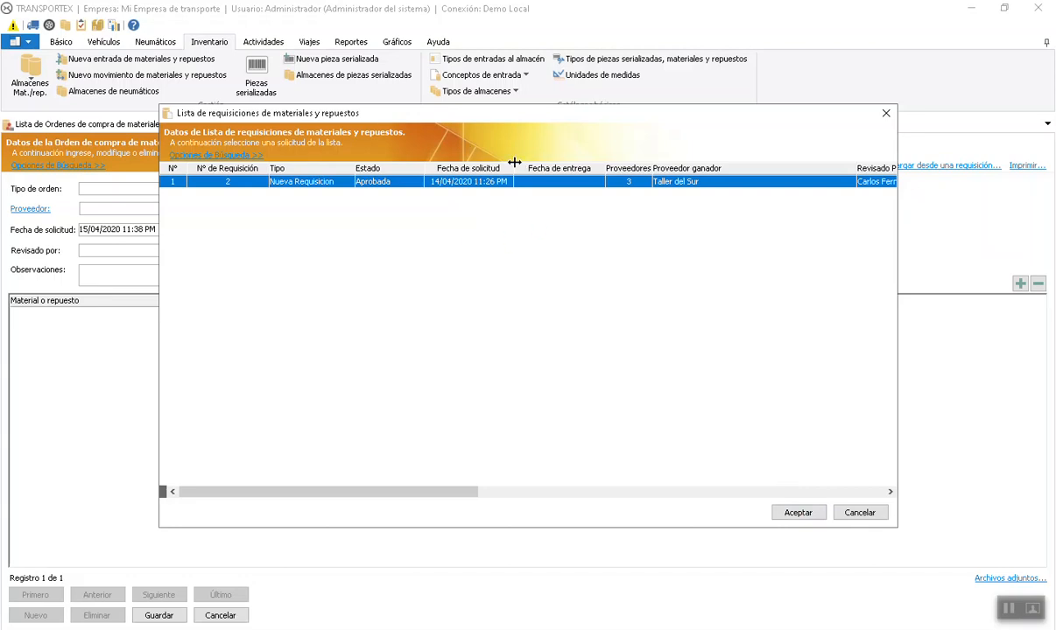
{"action": "left_click", "coordinate": [791, 512]}
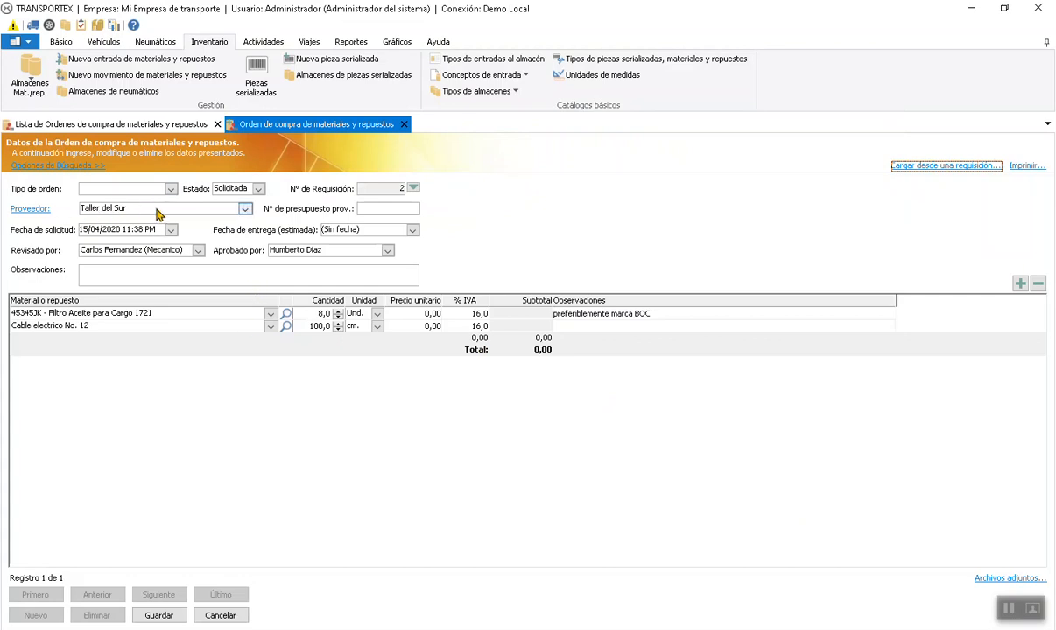
- Toggle the order's reference field back and forth between the requisition number and the purchase order reference
{"action": "left_click", "coordinate": [411, 189]}
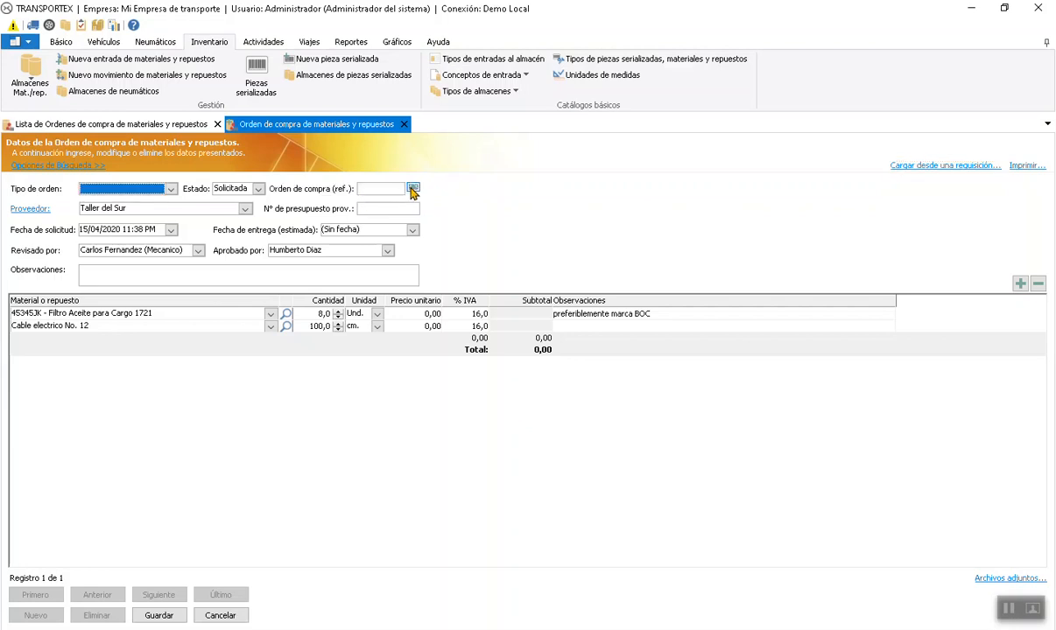
{"action": "left_click", "coordinate": [413, 188]}
{"action": "left_click", "coordinate": [413, 188]}
{"action": "left_click", "coordinate": [413, 188]}
{"action": "left_click", "coordinate": [413, 188]}
{"action": "left_click", "coordinate": [391, 190]}
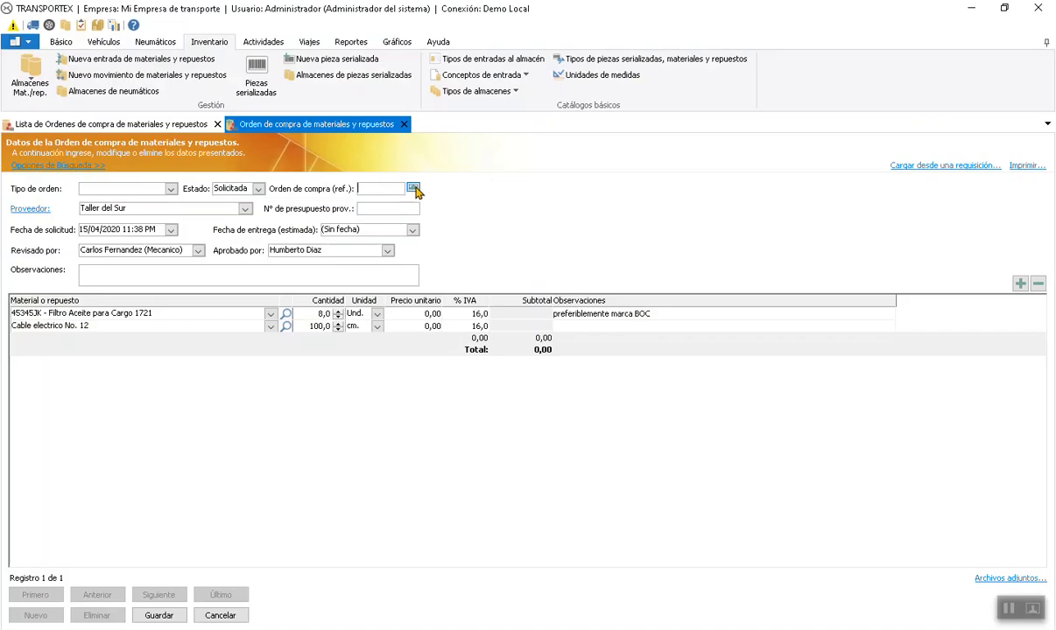
{"action": "left_click", "coordinate": [414, 188]}
{"action": "left_click", "coordinate": [413, 188]}
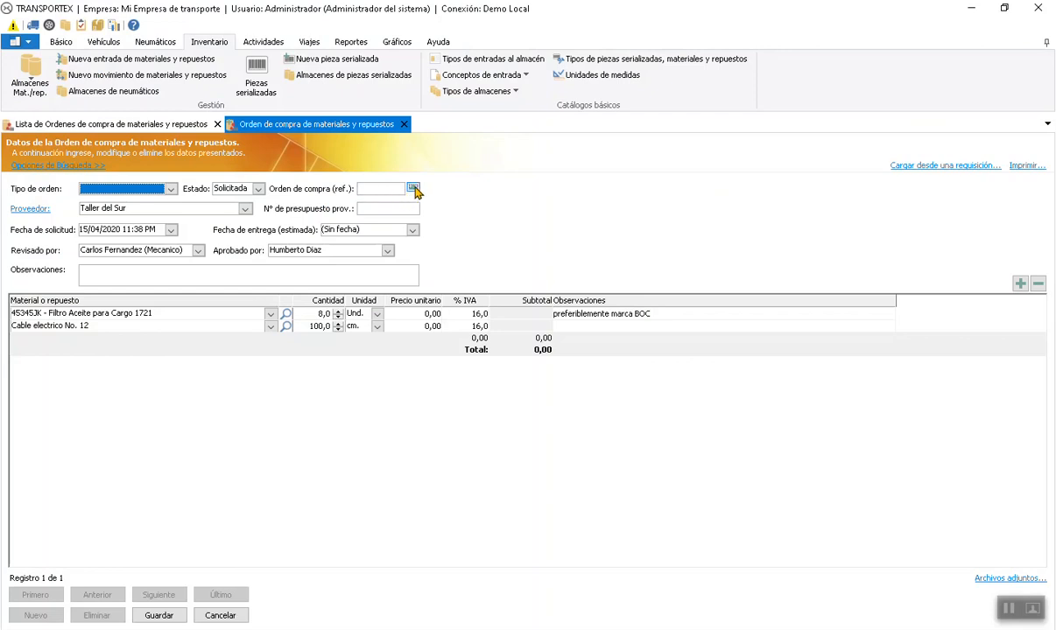
{"action": "left_click", "coordinate": [413, 188]}
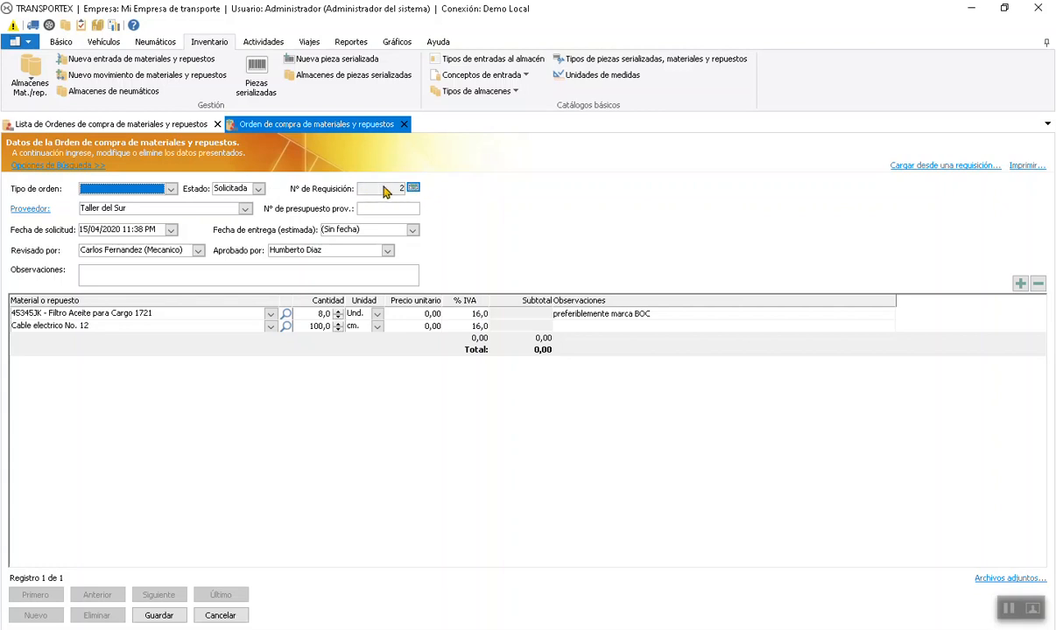
- Set the order type to Nueva OC, the estimated delivery date to 15/04/2020 and the supplier quote number to 546546
{"action": "left_click", "coordinate": [153, 191]}
{"action": "left_click", "coordinate": [136, 202]}
{"action": "left_click", "coordinate": [412, 230]}
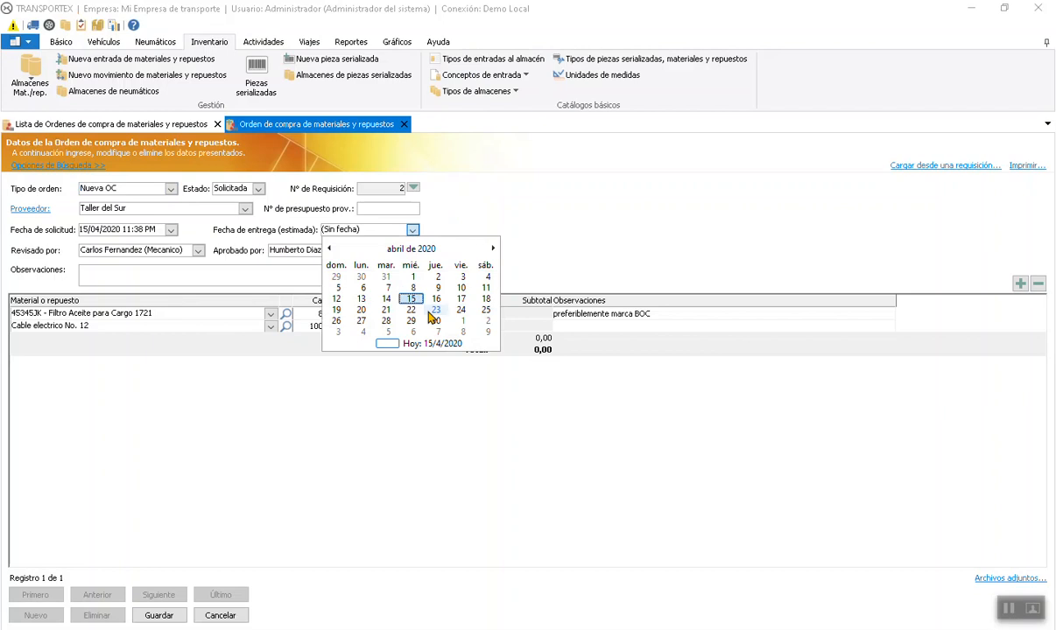
{"action": "left_click", "coordinate": [409, 299]}
{"action": "left_click", "coordinate": [378, 211]}
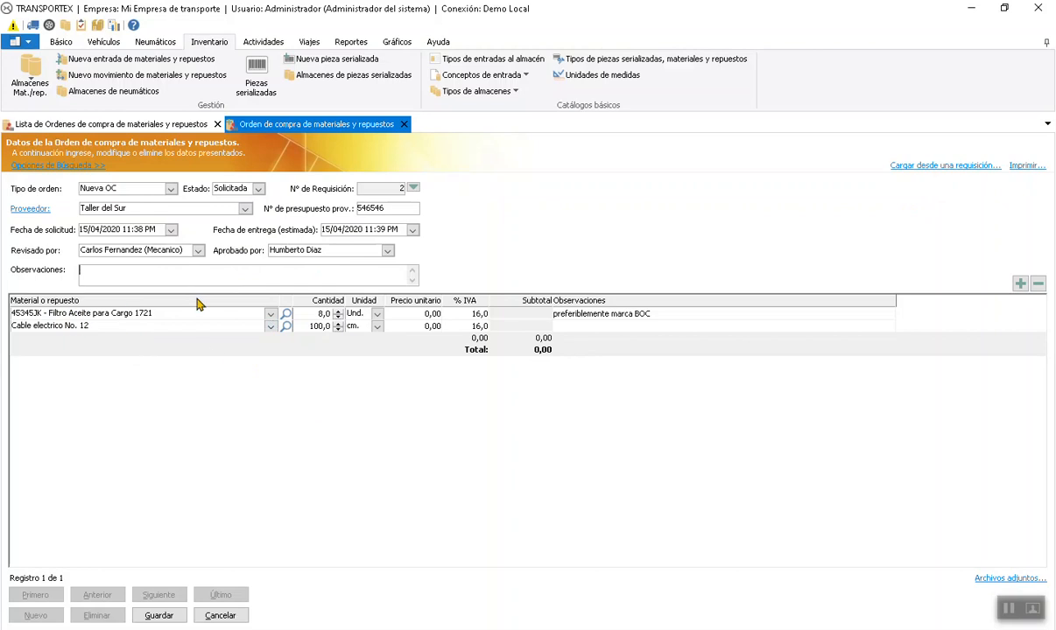
- Set the unit price to 230,00 for Filtro Aceite para Cargo 1721 and 10,00 for Cable electrico No. 12
{"action": "left_click", "coordinate": [419, 314]}
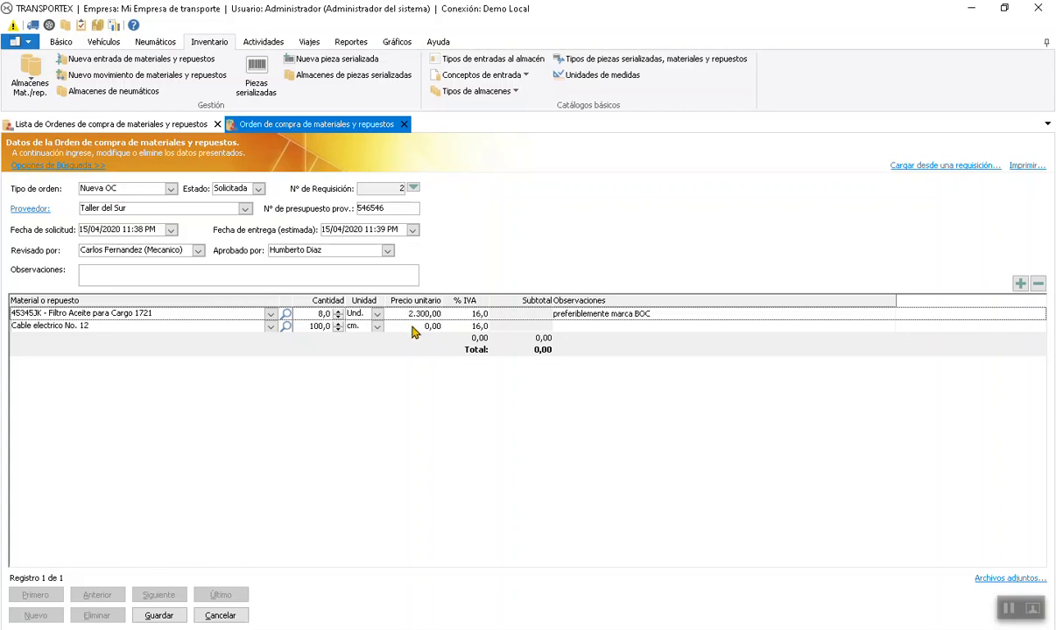
{"action": "left_click", "coordinate": [413, 326]}
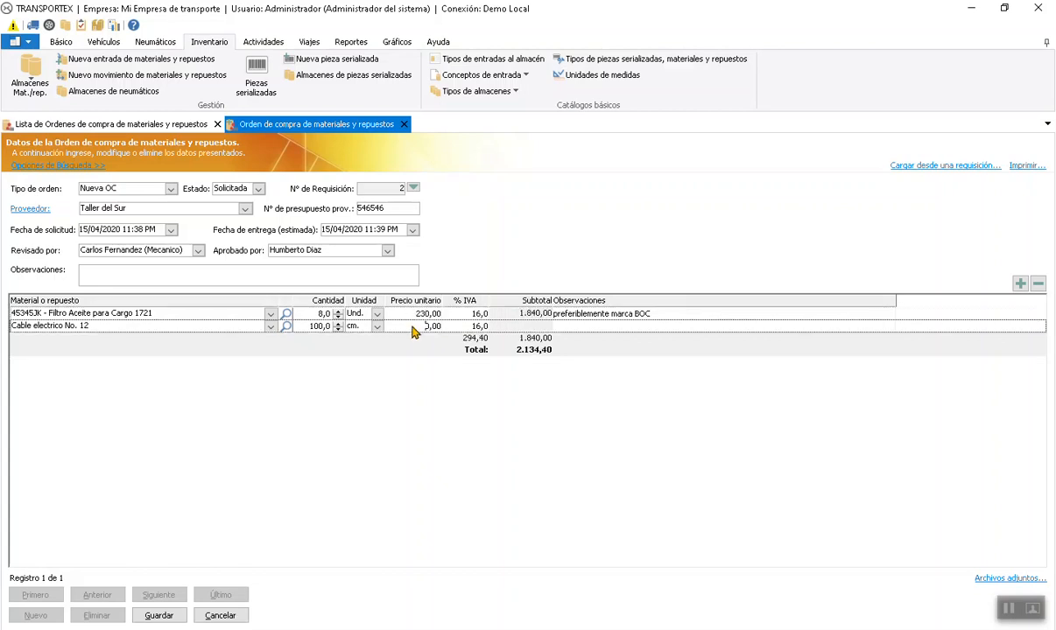
{"action": "type", "text": "1"}
{"action": "left_click", "coordinate": [504, 324]}
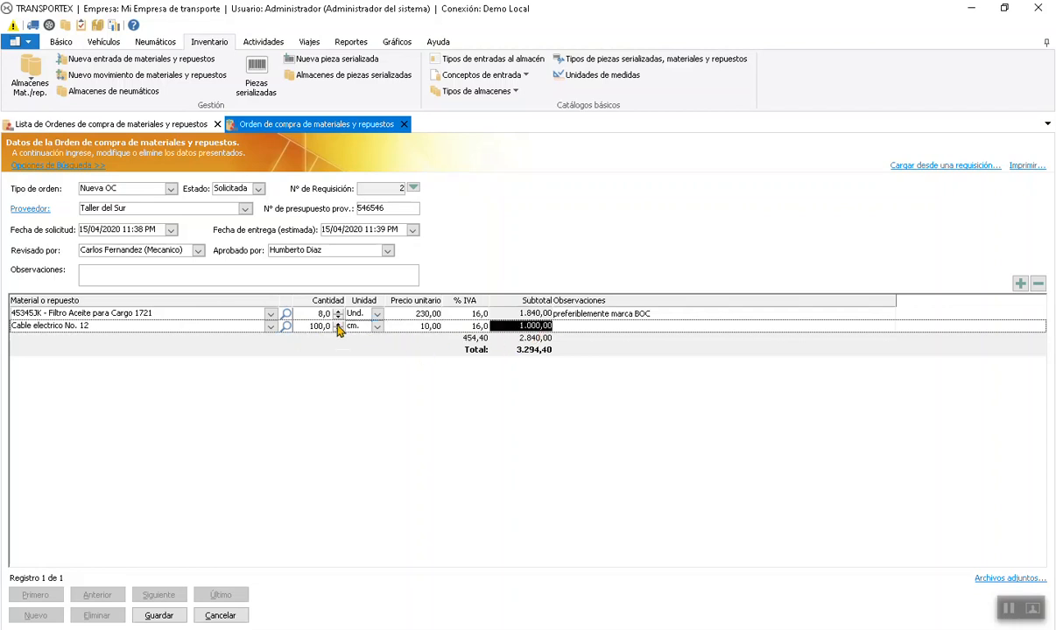
- Replace the observation of the Filtro Aceite para Cargo 1721 line with "marca TXY"
{"action": "left_click", "coordinate": [601, 315]}
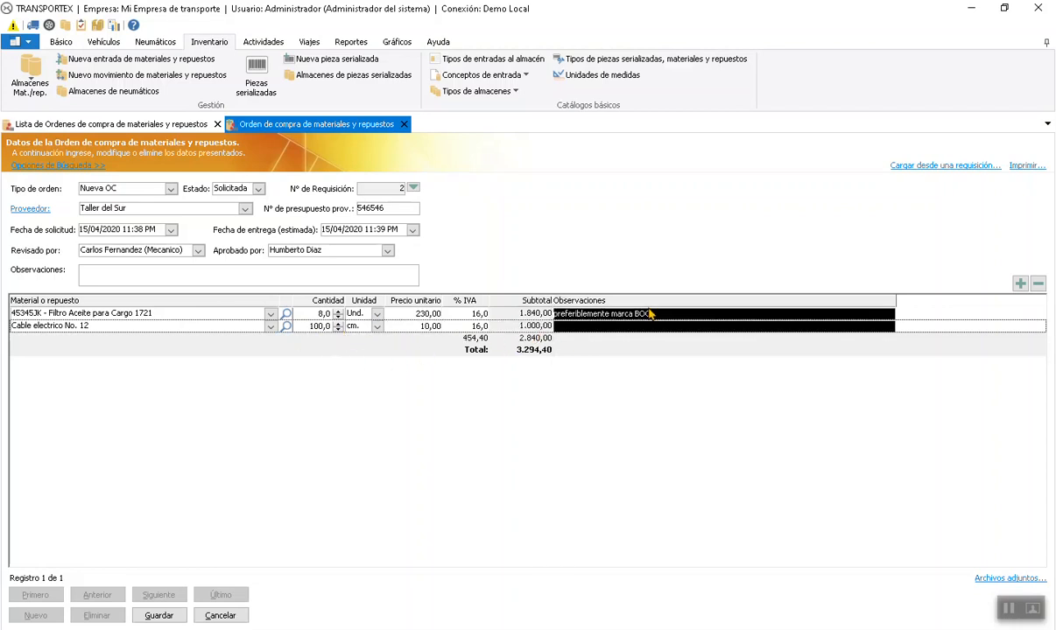
{"action": "double_click", "coordinate": [632, 313]}
{"action": "left_click_drag", "start_coordinate": [638, 320], "coordinate": [554, 326]}
{"action": "key", "text": "BackSpace"}
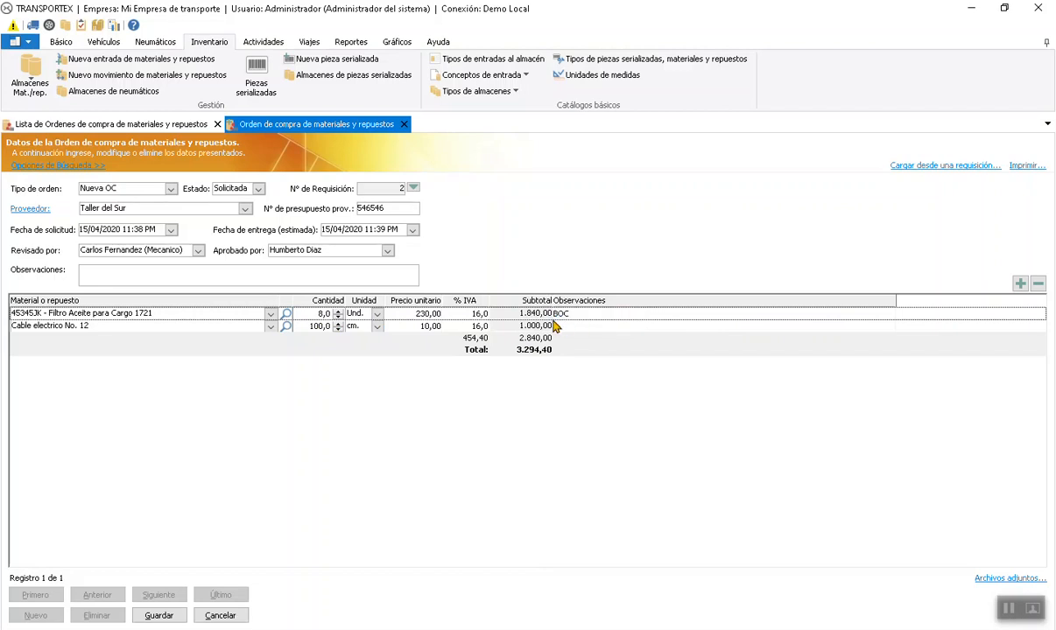
{"action": "type", "text": "marca TXY"}
- Set the purchase order's status to Aprobada and save the order
{"action": "left_click", "coordinate": [258, 190]}
{"action": "left_click", "coordinate": [238, 210]}
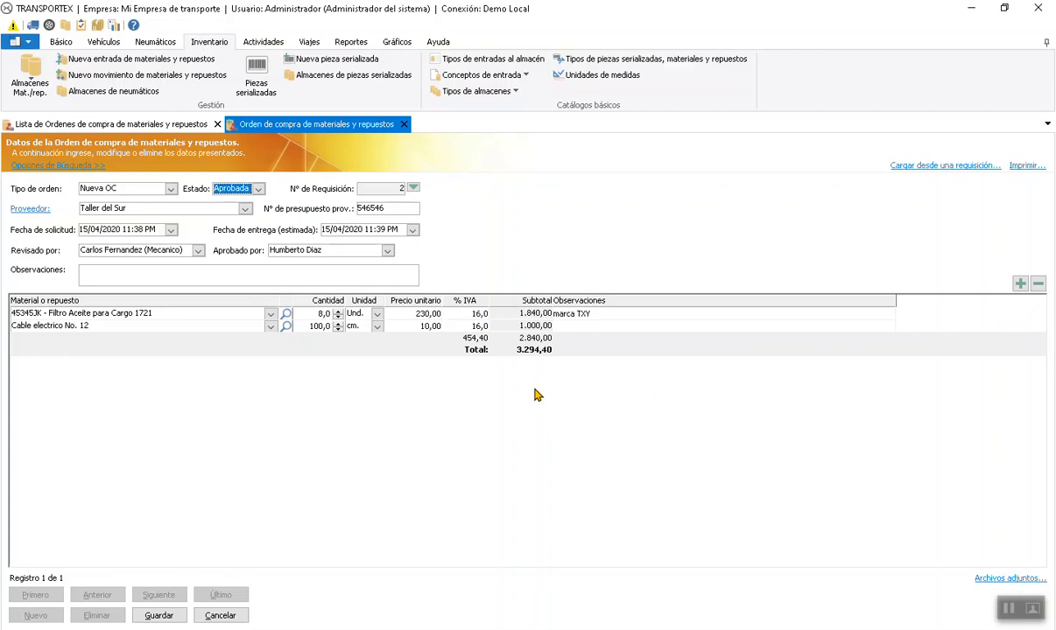
{"action": "left_click", "coordinate": [169, 615]}
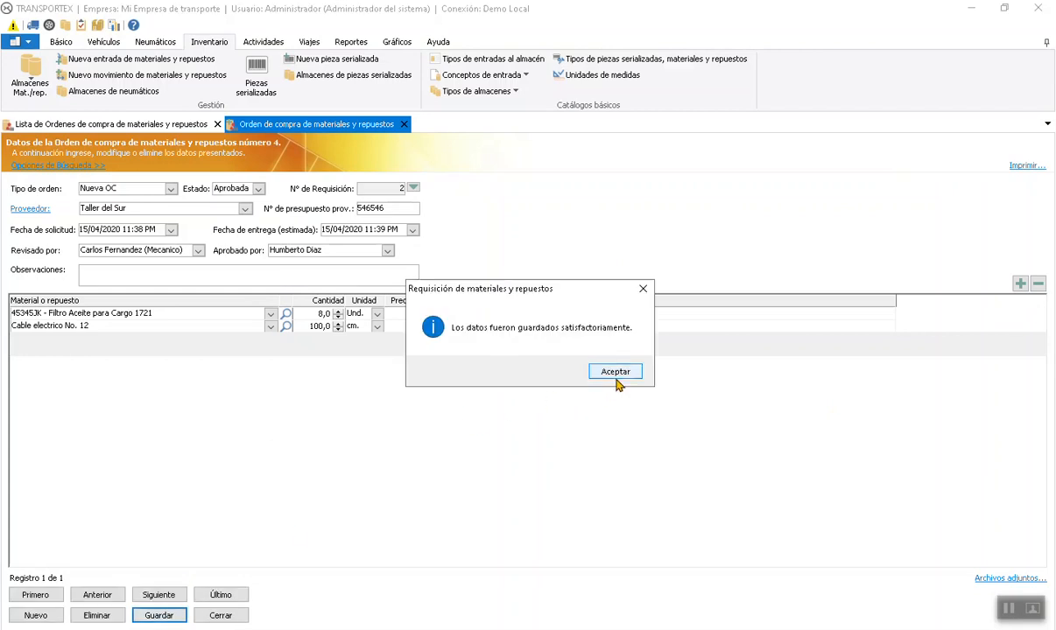
{"action": "left_click", "coordinate": [617, 376]}
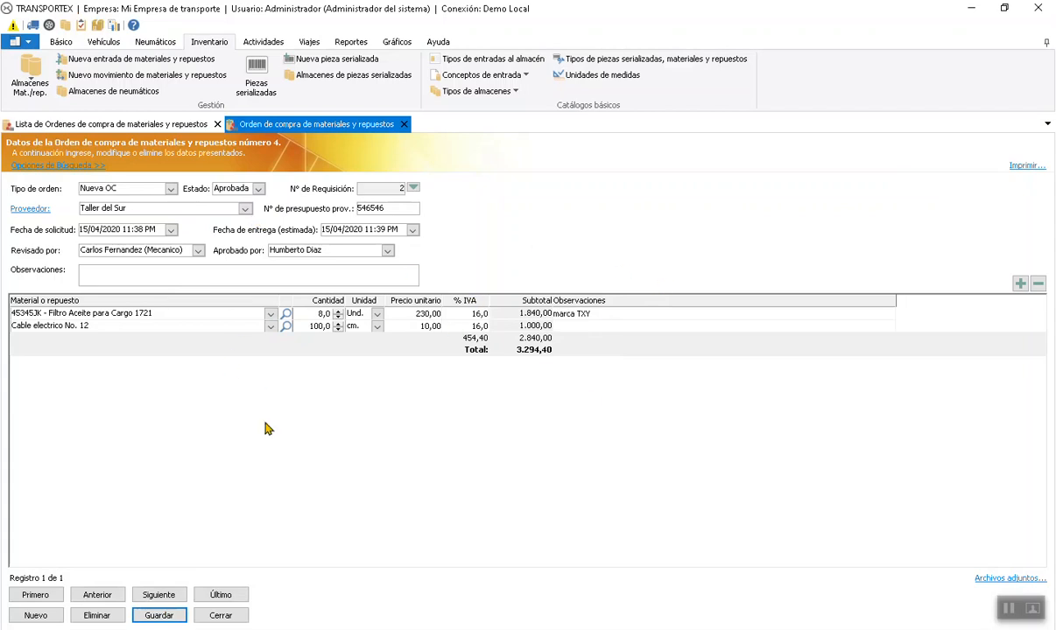
- Add the item TOR189 - Tornillo 1" to the purchase order with a quantity of 2 units and a unit price of 1,00
{"action": "left_click", "coordinate": [1021, 284]}
{"action": "left_click", "coordinate": [270, 339]}
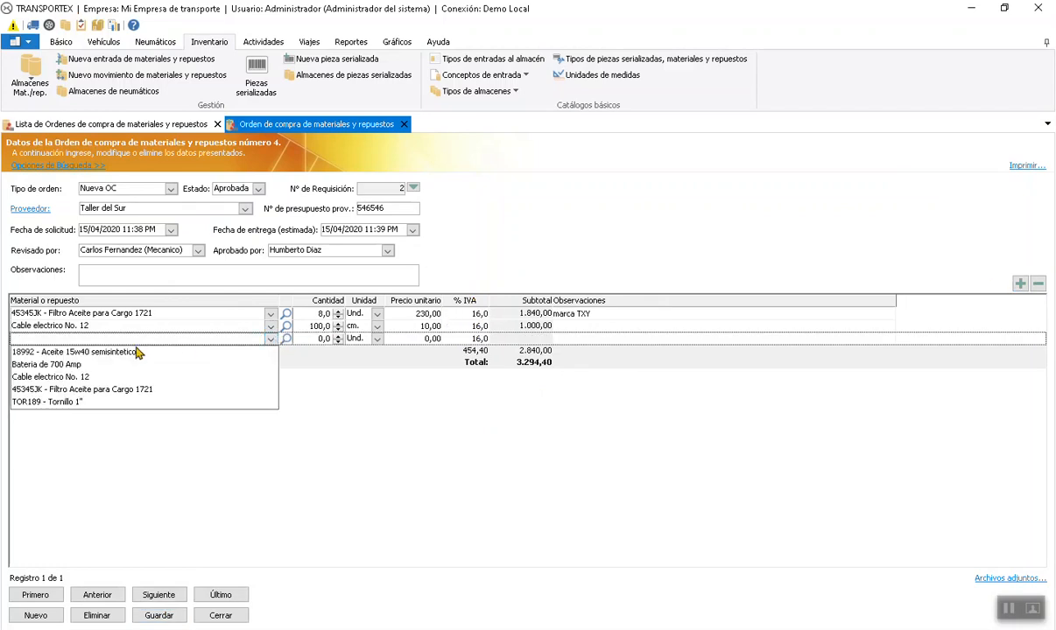
{"action": "left_click", "coordinate": [50, 403]}
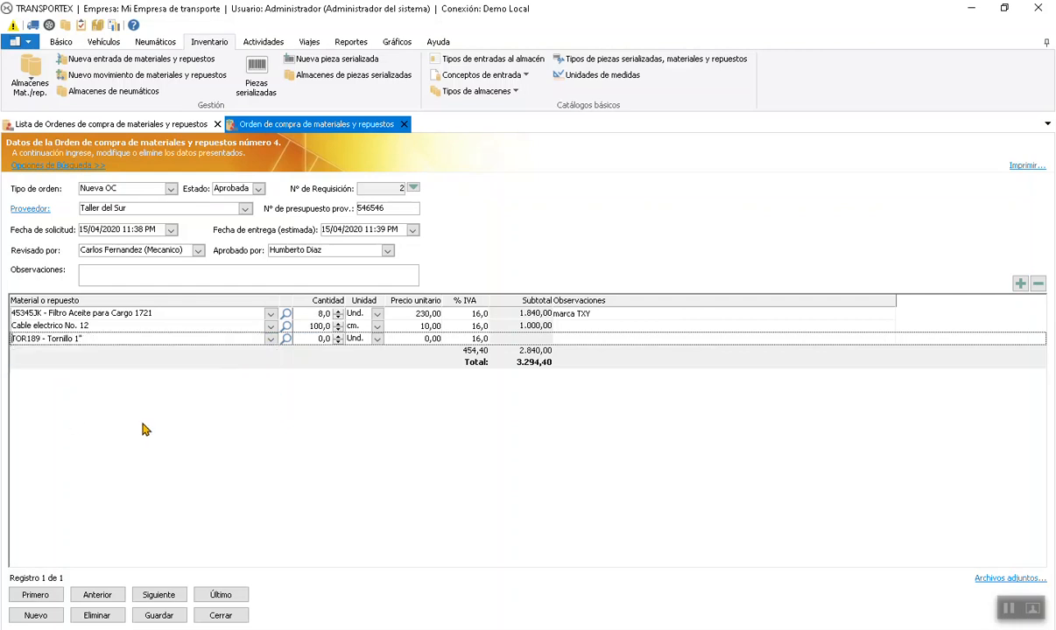
{"action": "left_click", "coordinate": [316, 340]}
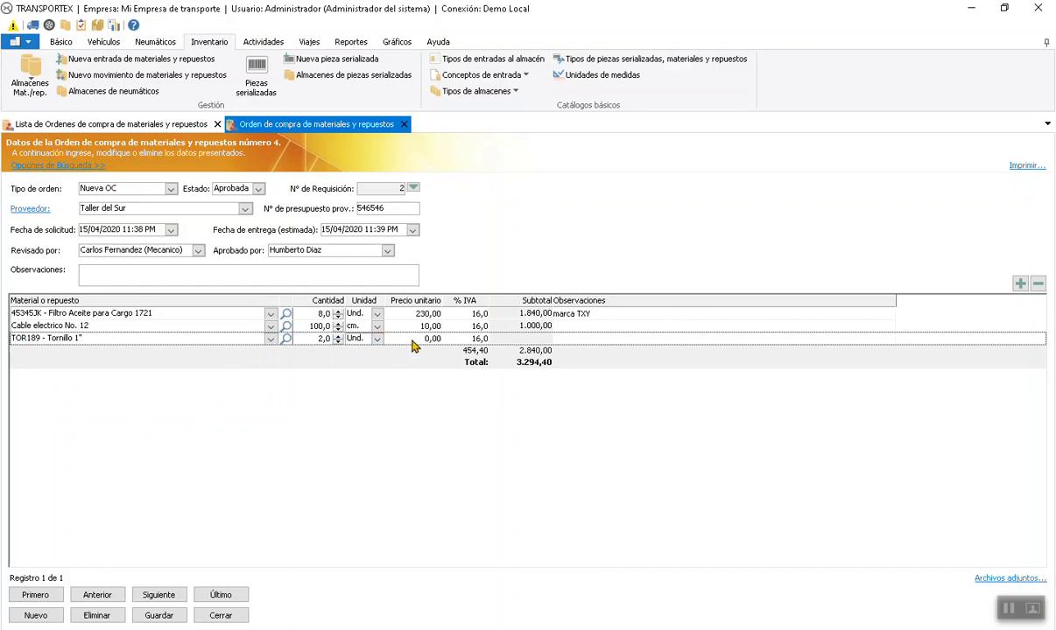
{"action": "left_click", "coordinate": [472, 339]}
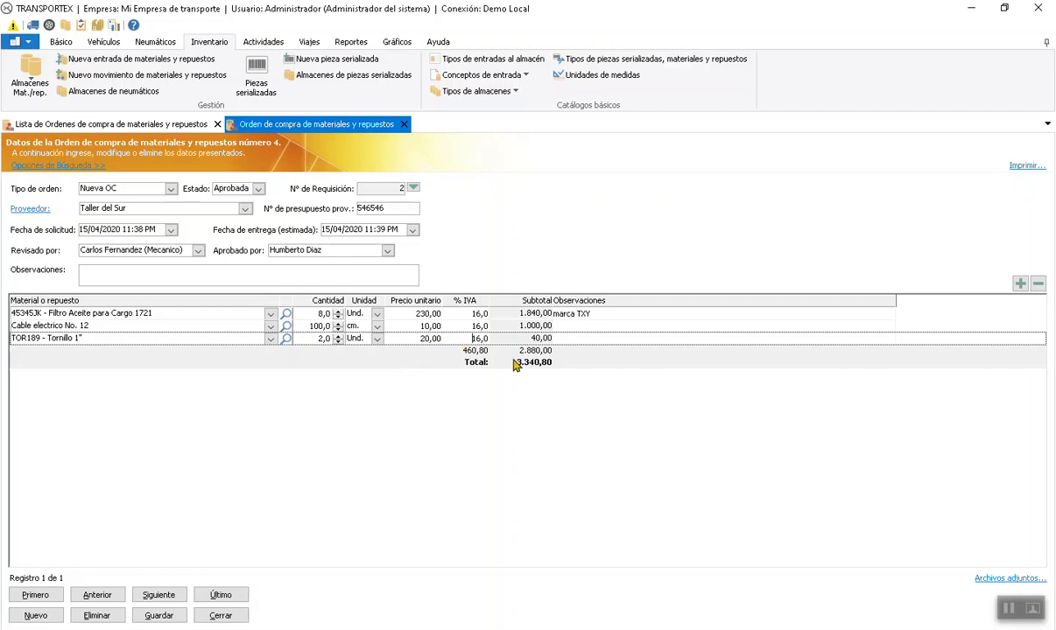
{"action": "left_click", "coordinate": [428, 340]}
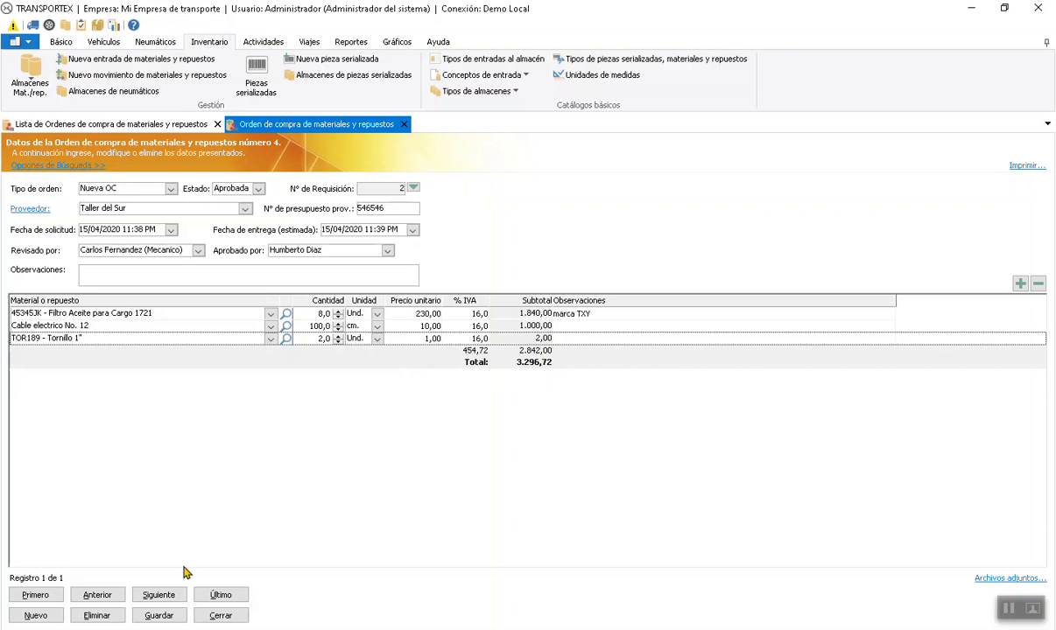
- Save the modified purchase order and close it to return to the purchase orders list
{"action": "left_click", "coordinate": [173, 616]}
{"action": "left_click", "coordinate": [609, 375]}
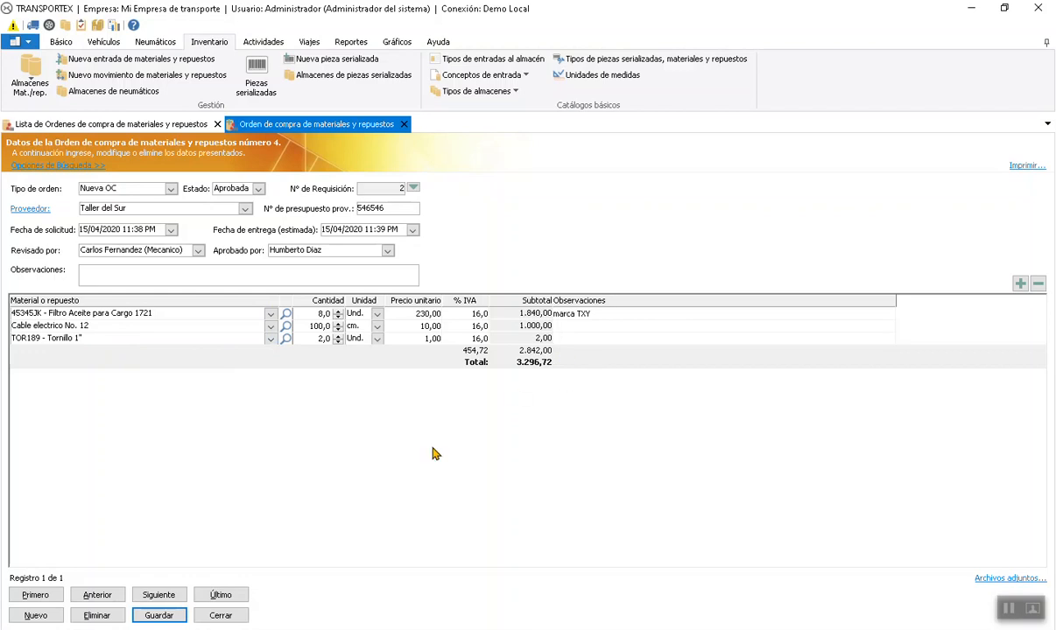
{"action": "left_click", "coordinate": [166, 615]}
{"action": "left_click", "coordinate": [609, 372]}
{"action": "left_click", "coordinate": [221, 615]}
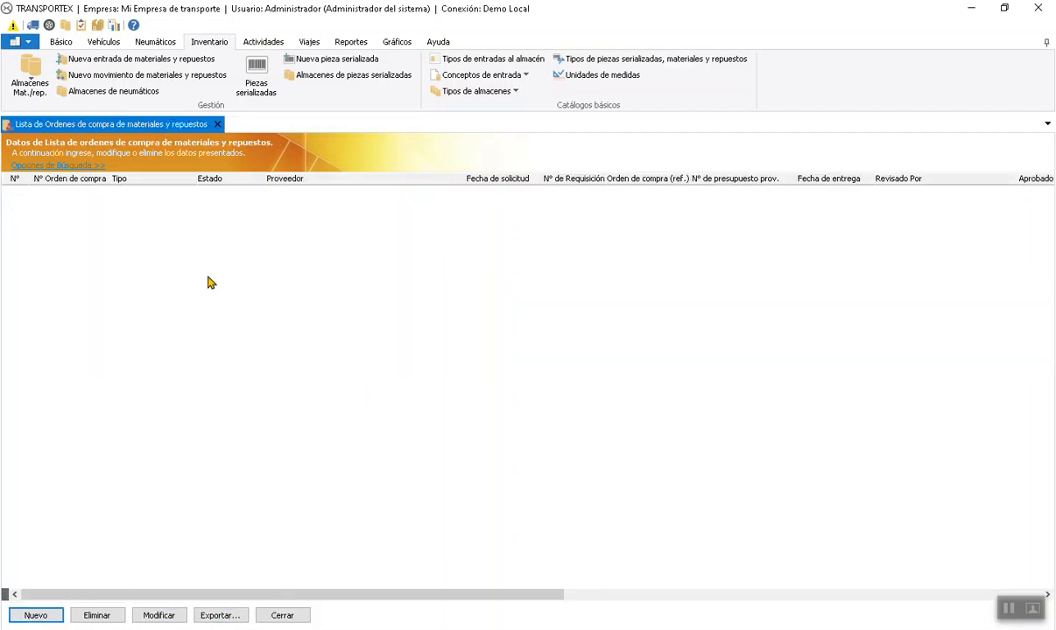
- Close the purchase orders list and open the list of material and spare part entries
{"action": "left_click", "coordinate": [44, 87]}
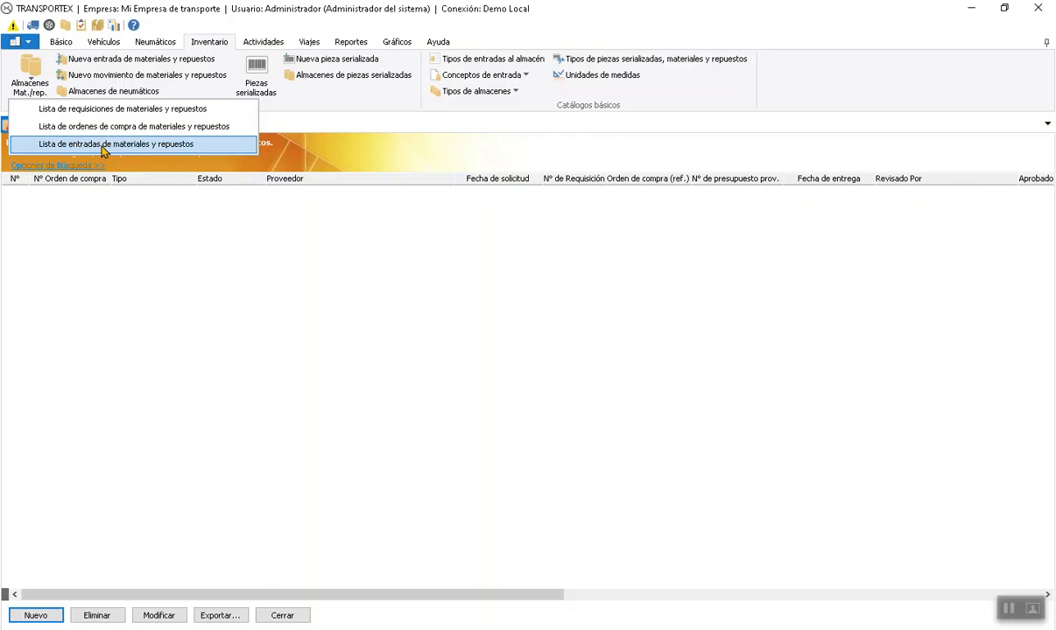
{"action": "left_click", "coordinate": [258, 273]}
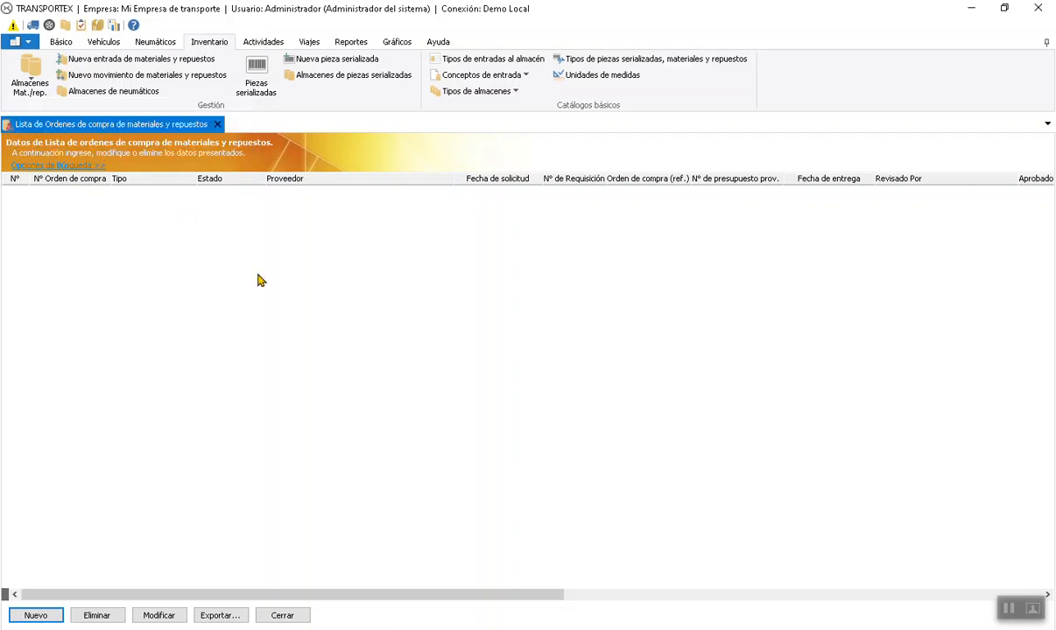
{"action": "left_click", "coordinate": [218, 124]}
{"action": "left_click", "coordinate": [30, 77]}
{"action": "left_click", "coordinate": [71, 155]}
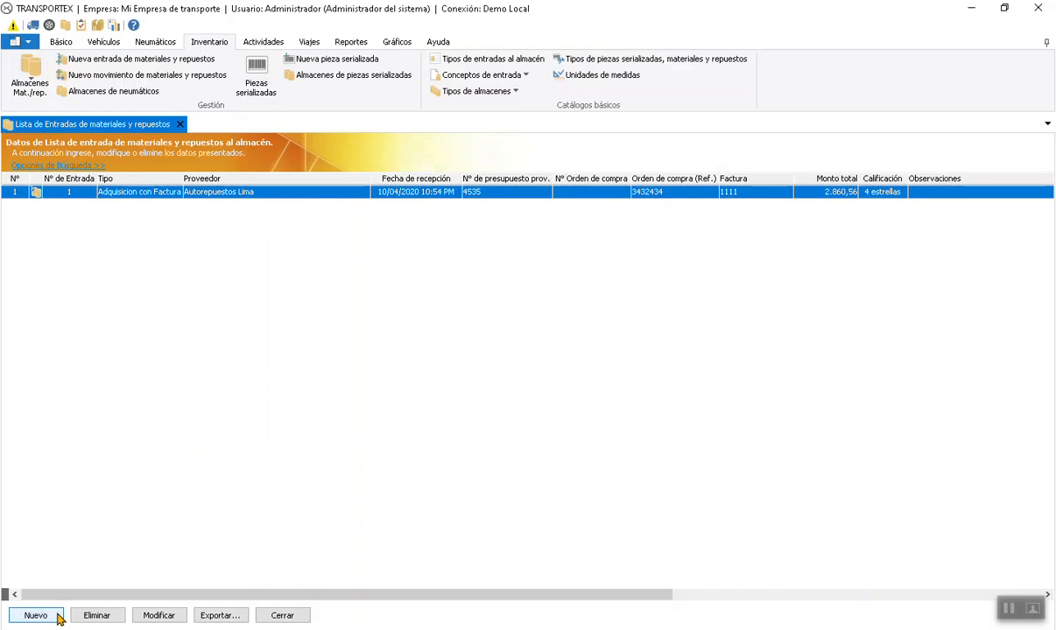
- Create a first-time warehouse entry of materials and spare parts, loaded from the approved Taller del Sur purchase order
{"action": "left_click", "coordinate": [54, 616]}
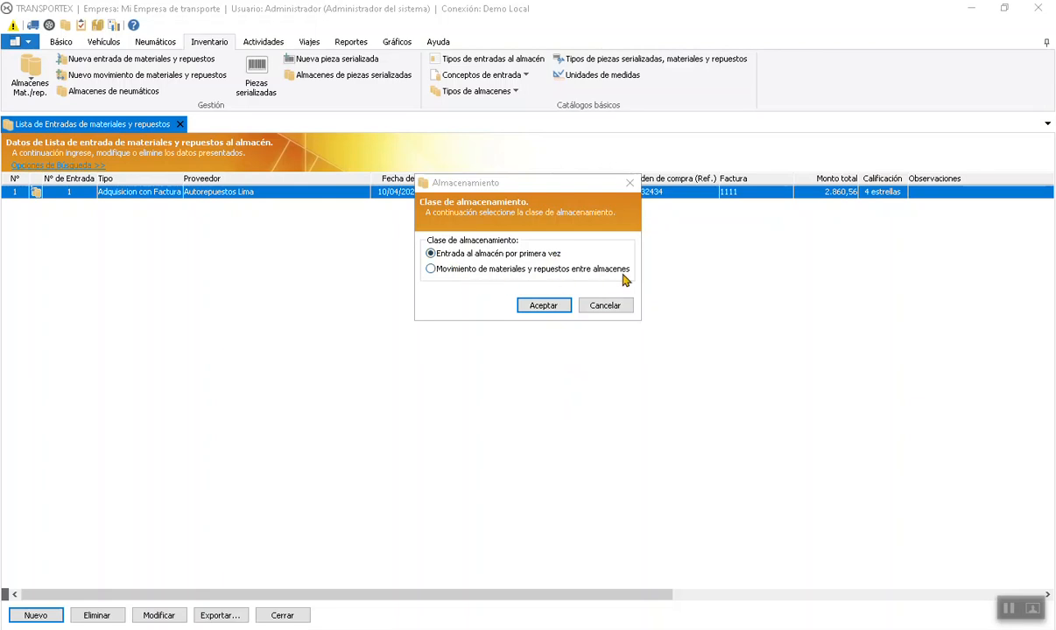
{"action": "left_click", "coordinate": [561, 307]}
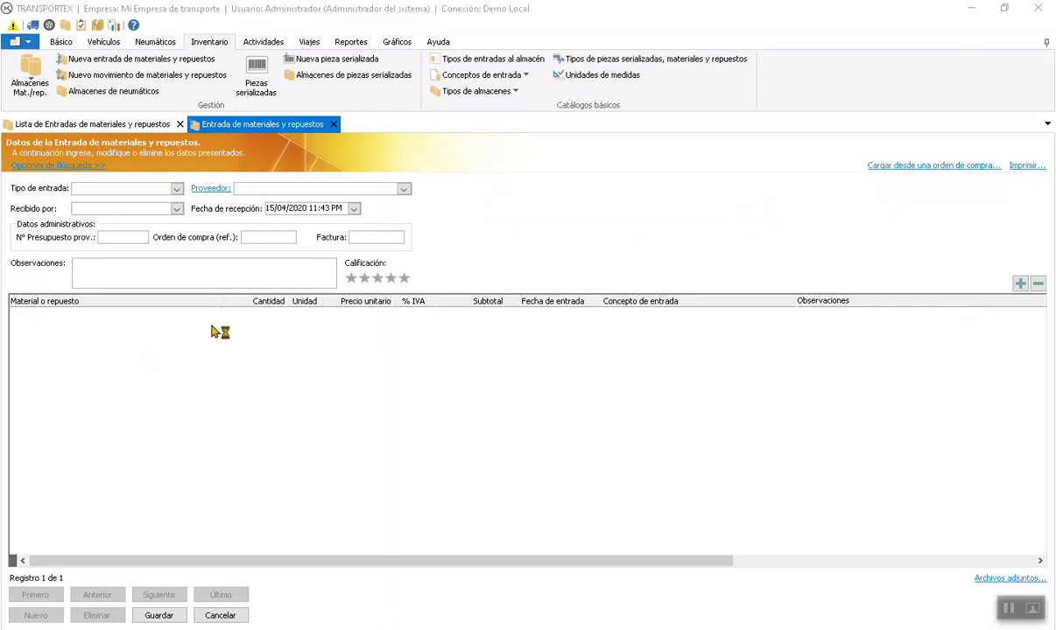
{"action": "left_click", "coordinate": [951, 174]}
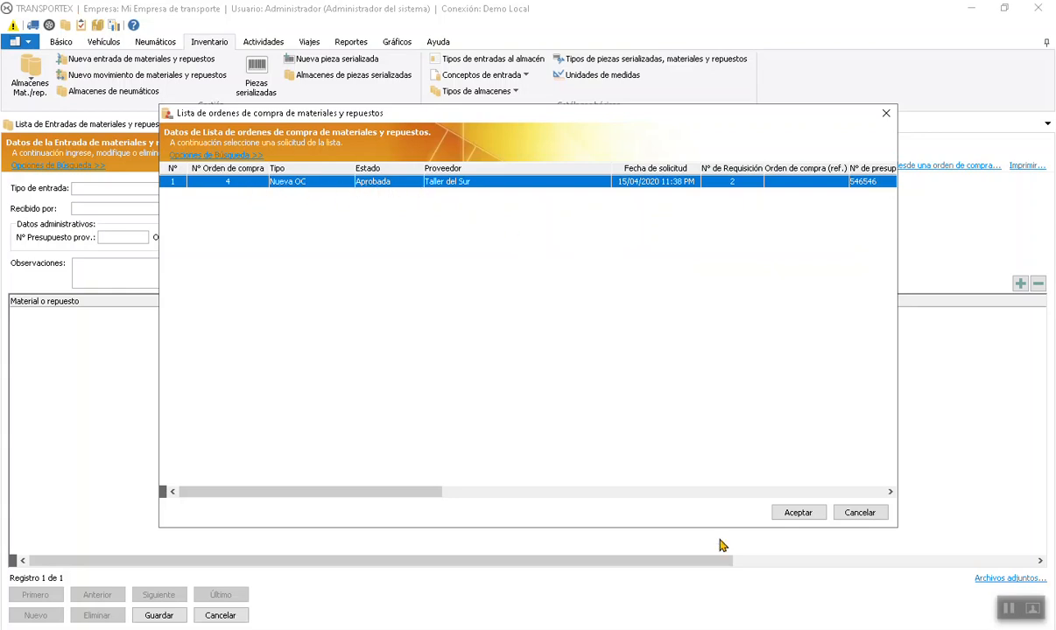
{"action": "left_click", "coordinate": [791, 514]}
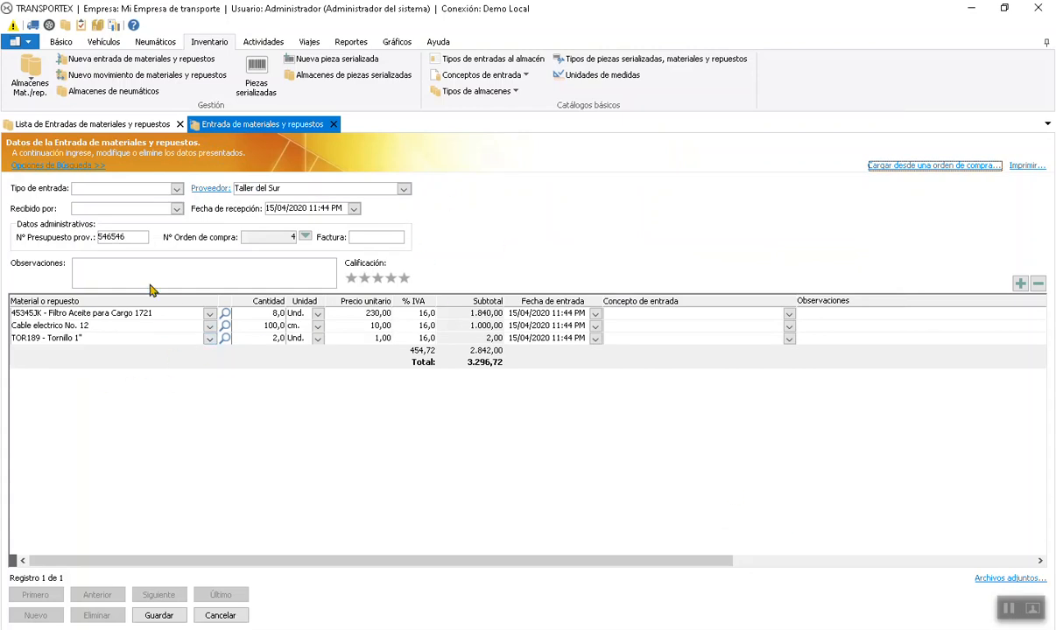
- Fill in the entry's header with type Adquisicion con Factura, the receiving employee, invoice 2222 and a five-star rating
{"action": "left_click", "coordinate": [176, 189]}
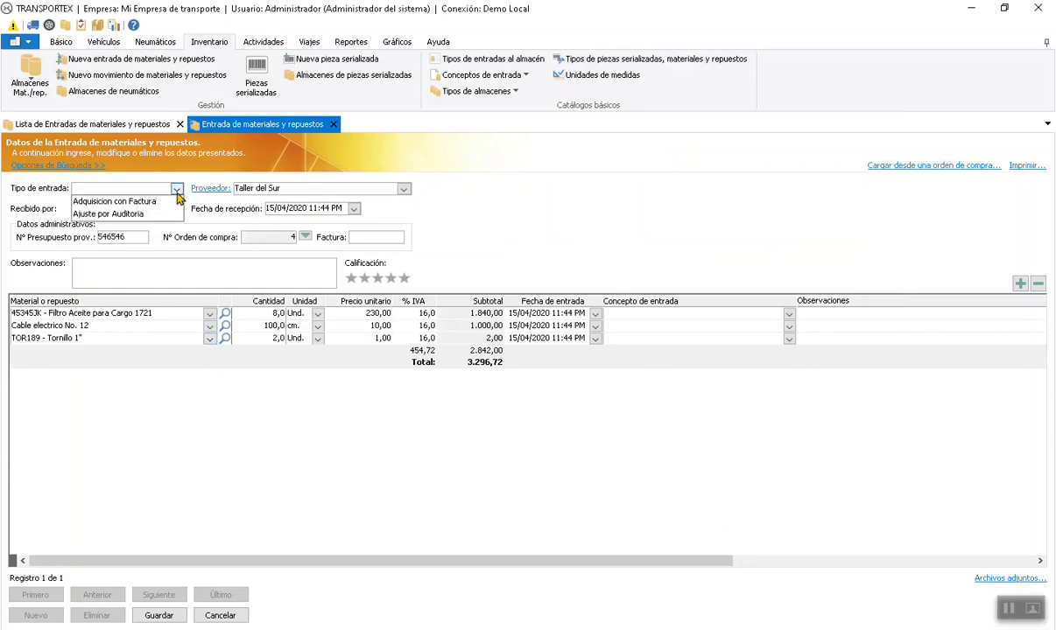
{"action": "left_click", "coordinate": [140, 202]}
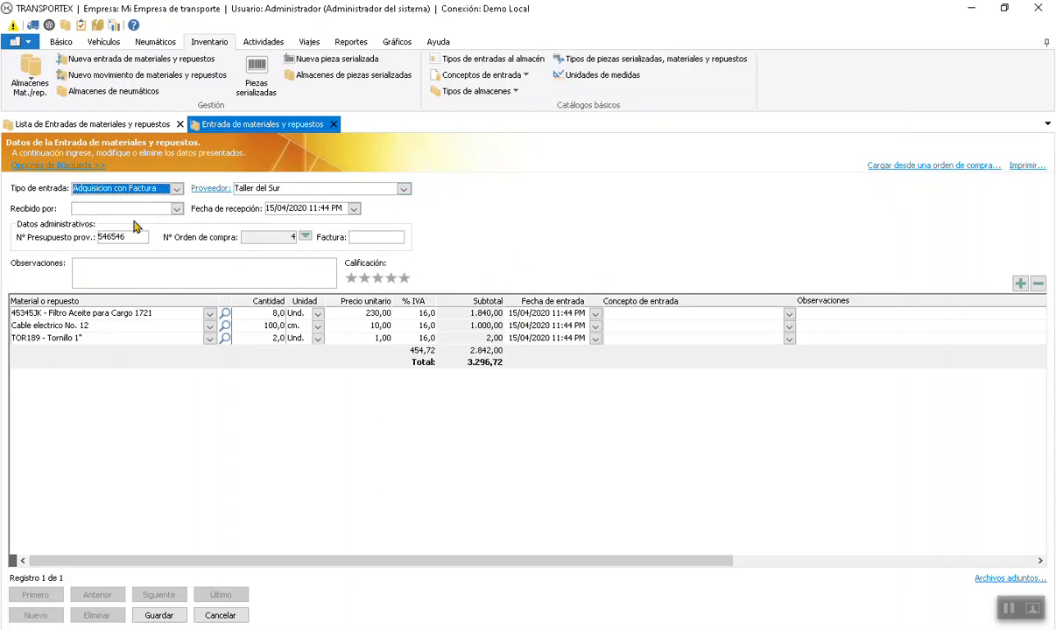
{"action": "left_click", "coordinate": [176, 209]}
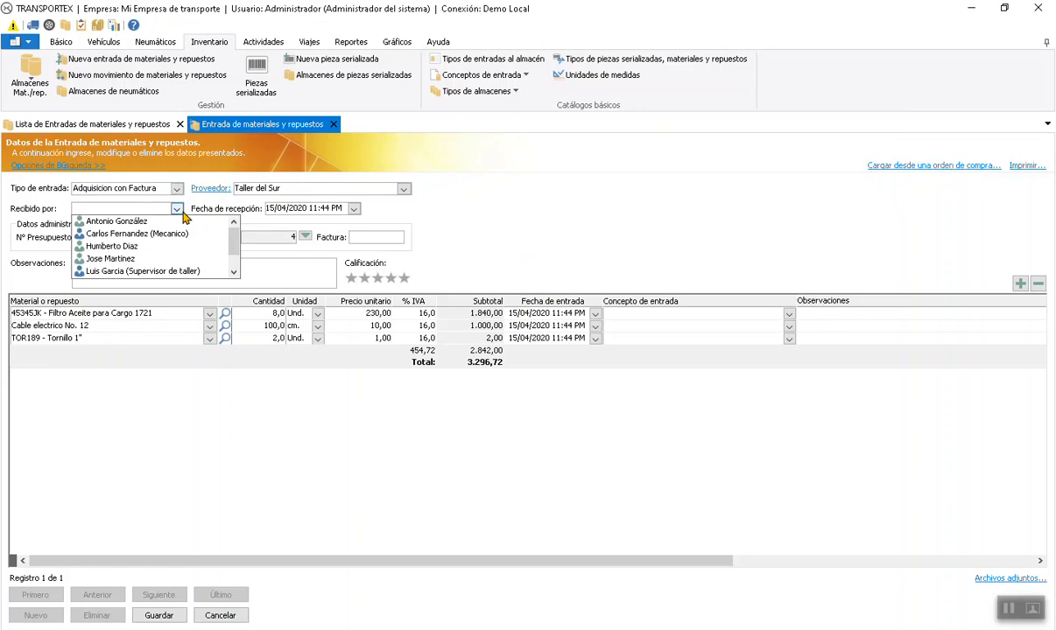
{"action": "left_click", "coordinate": [122, 258]}
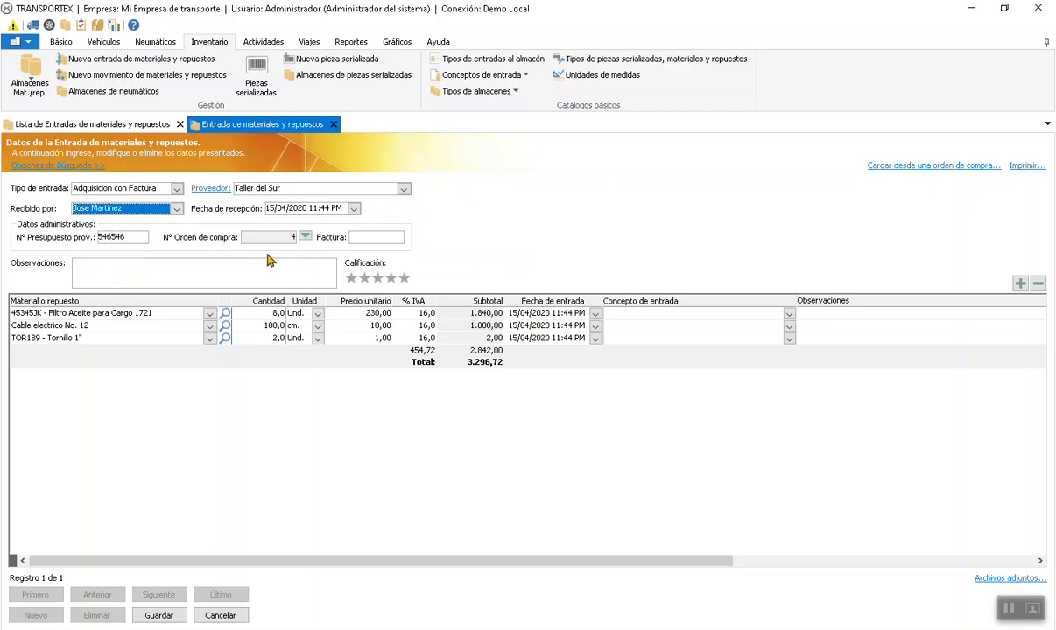
{"action": "left_click", "coordinate": [305, 237]}
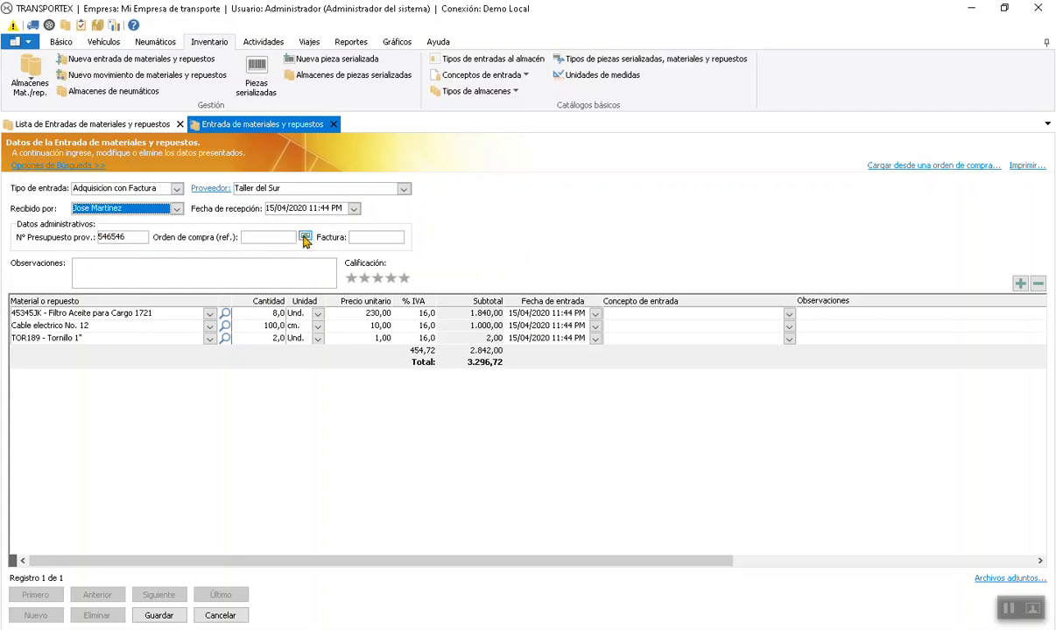
{"action": "left_click", "coordinate": [305, 238]}
{"action": "left_click", "coordinate": [366, 238]}
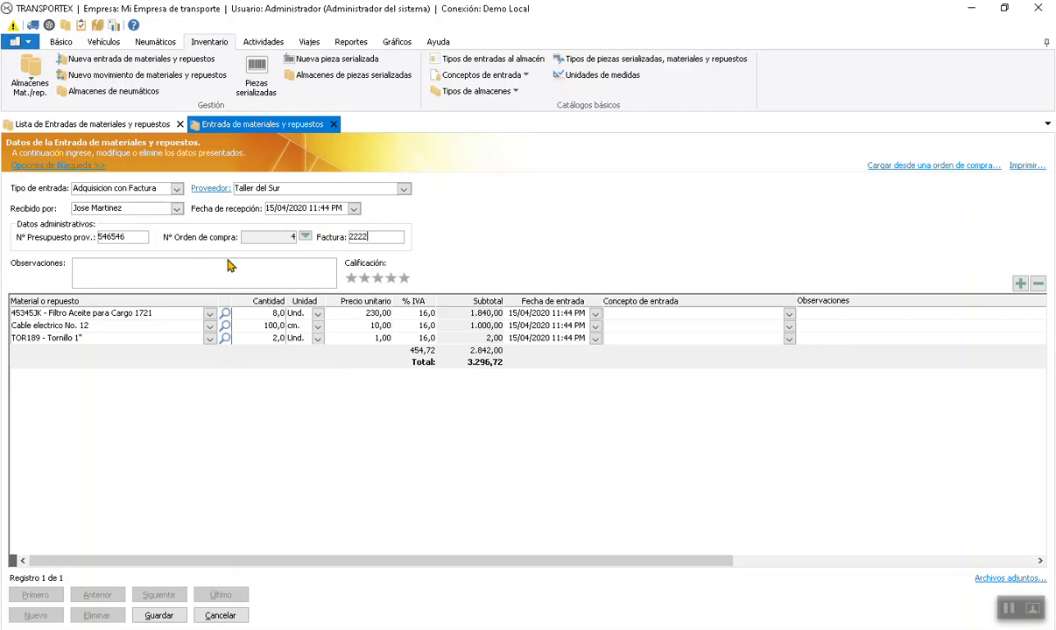
{"action": "left_click", "coordinate": [399, 276]}
- Assign the entry concept Nueva Compra (Almacen Principal) to the oil filter, electric cable and Tornillo 1" items
{"action": "left_click", "coordinate": [789, 313]}
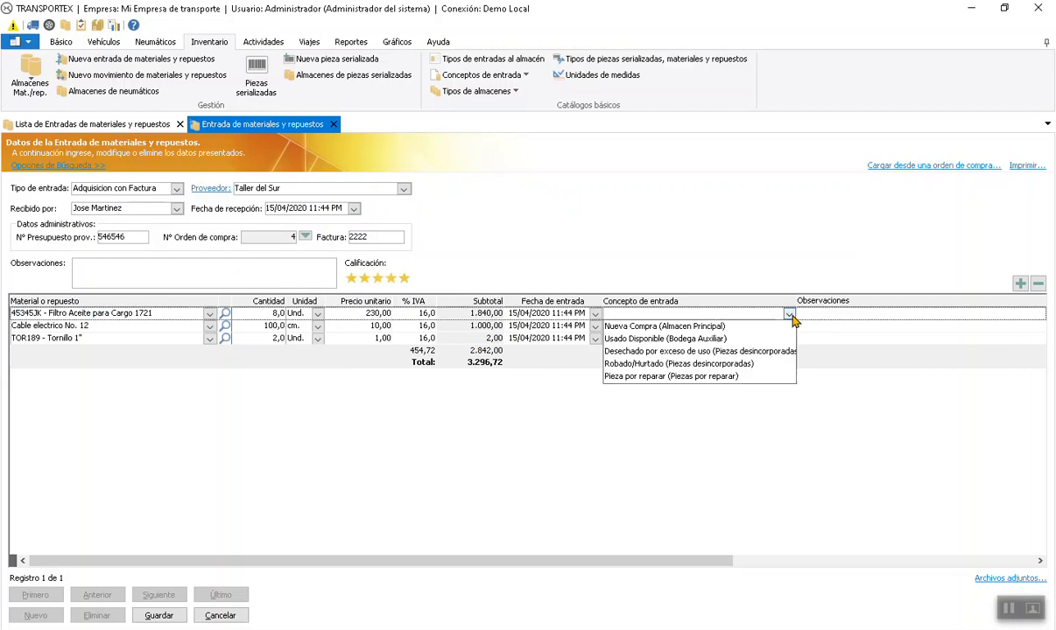
{"action": "left_click", "coordinate": [649, 327]}
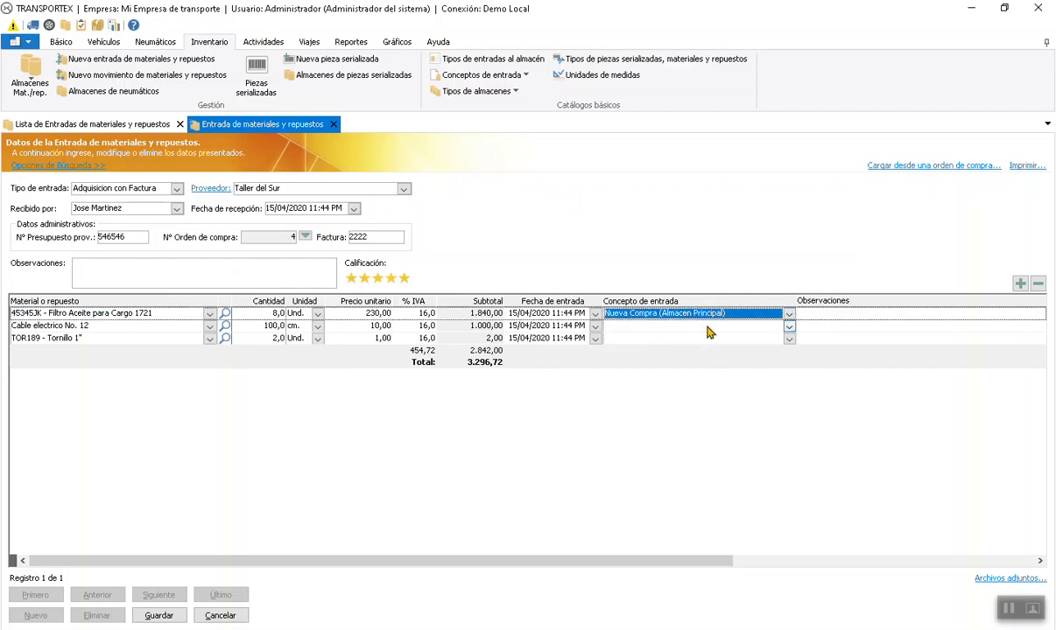
{"action": "left_click", "coordinate": [789, 326]}
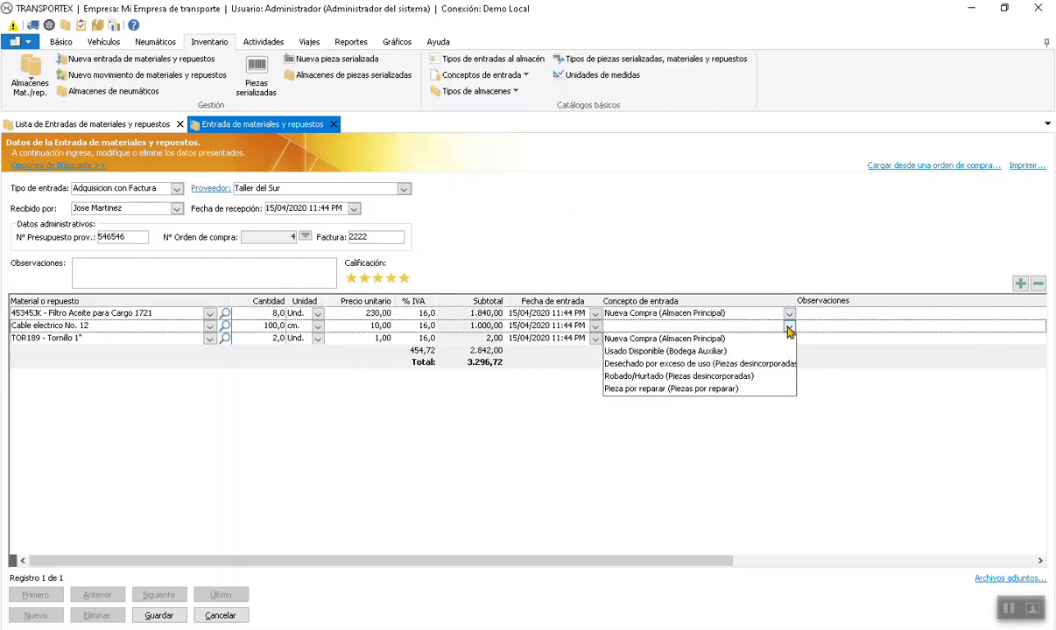
{"action": "left_click", "coordinate": [636, 339]}
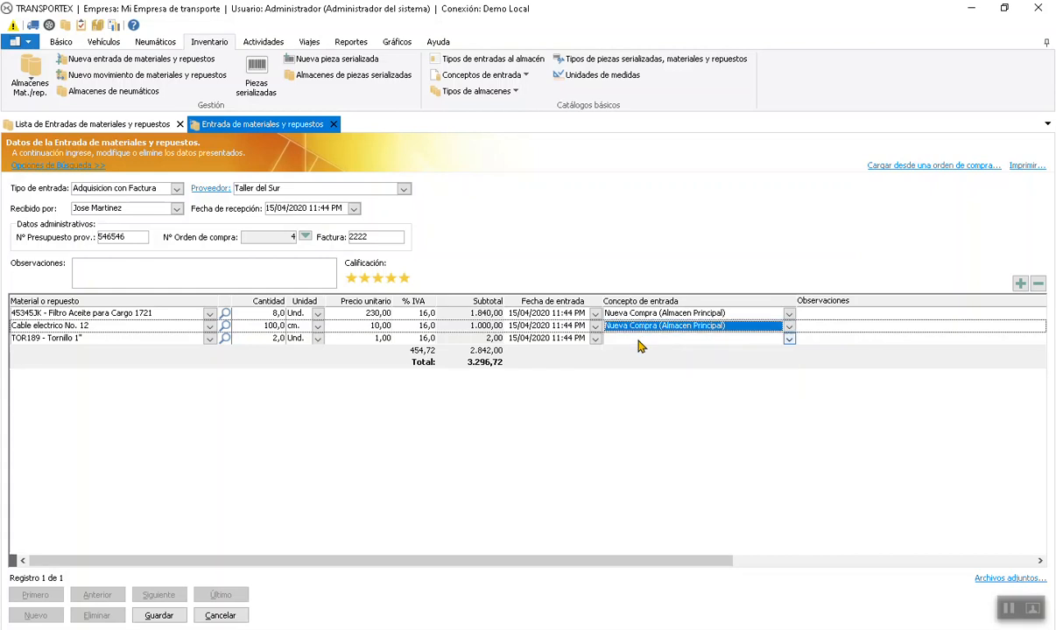
{"action": "left_click", "coordinate": [789, 339]}
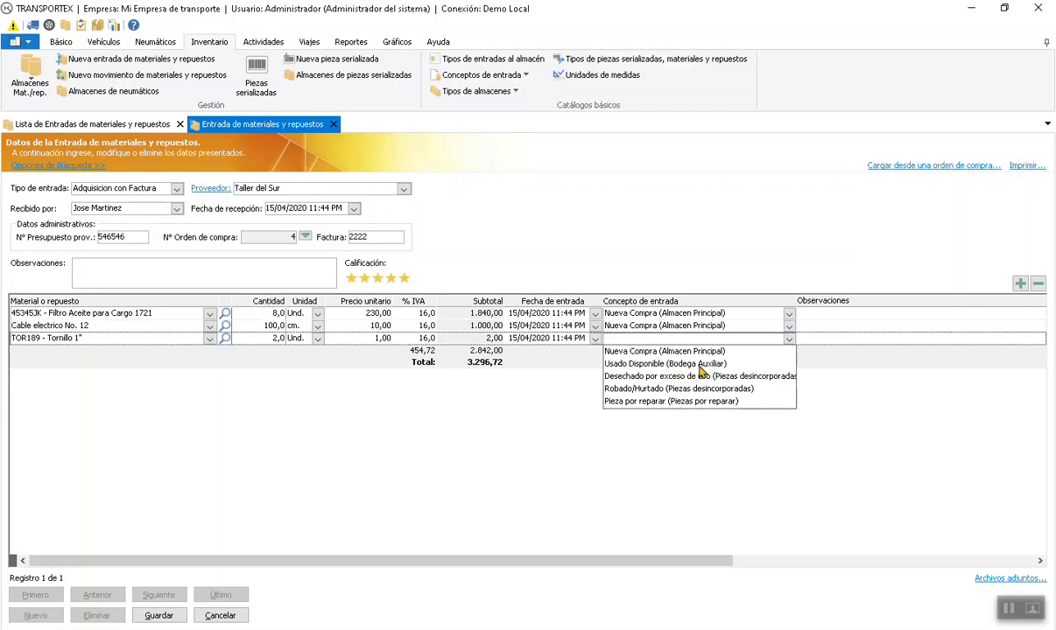
{"action": "left_click", "coordinate": [664, 352]}
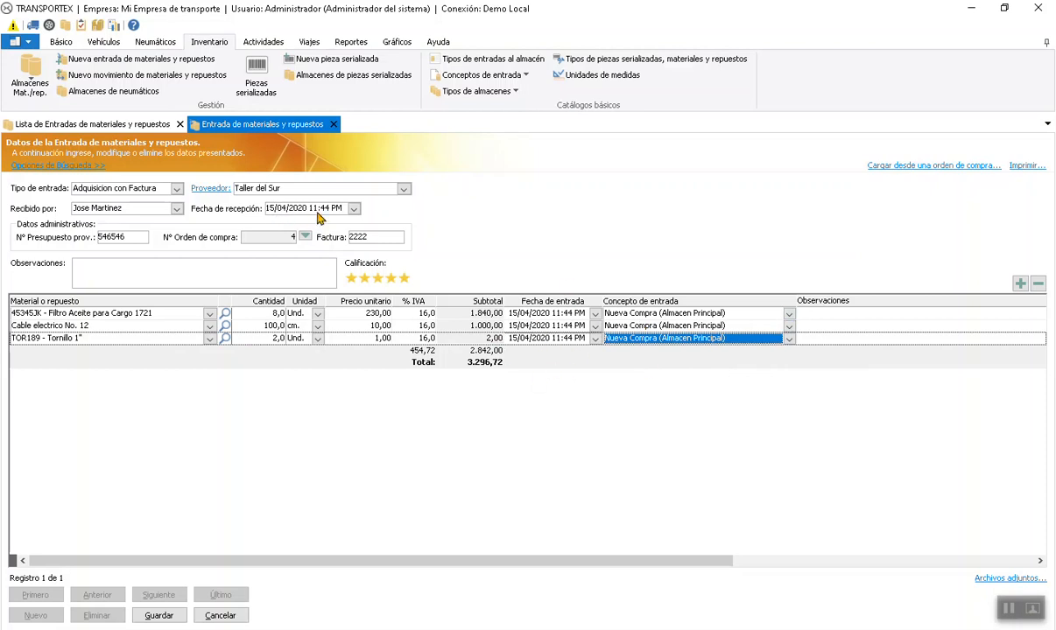
- Set the TOR189 - Tornillo 1" item's entry time to 11:55 PM on 15/04/2020 and save the warehouse entry
{"action": "left_click", "coordinate": [595, 339]}
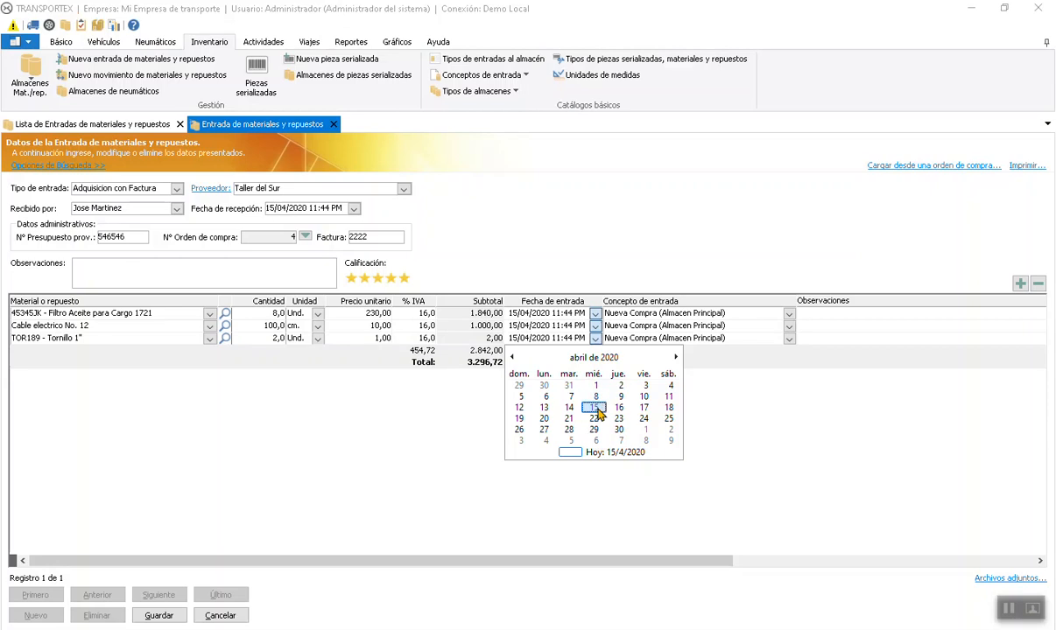
{"action": "left_click", "coordinate": [562, 340]}
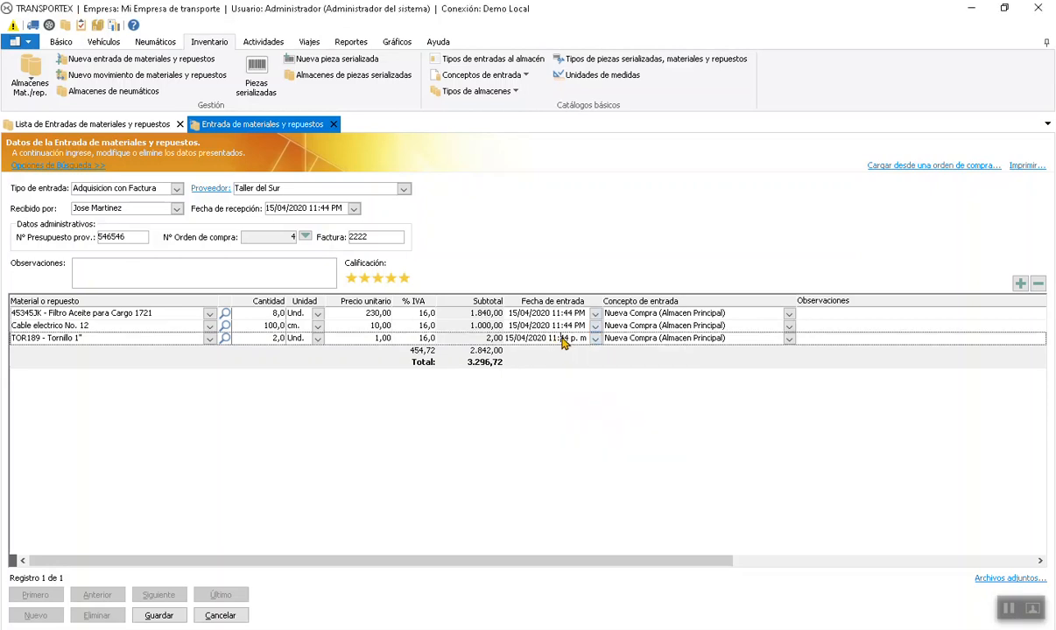
{"action": "left_click", "coordinate": [566, 342]}
{"action": "type", "text": "55"}
{"action": "left_click", "coordinate": [641, 343]}
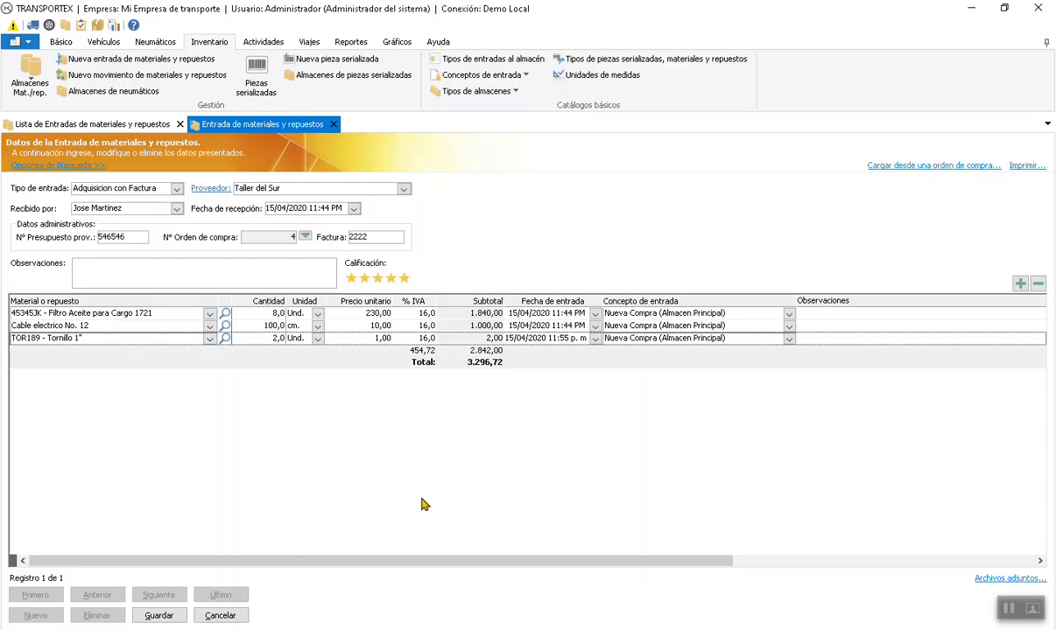
{"action": "left_click", "coordinate": [158, 614]}
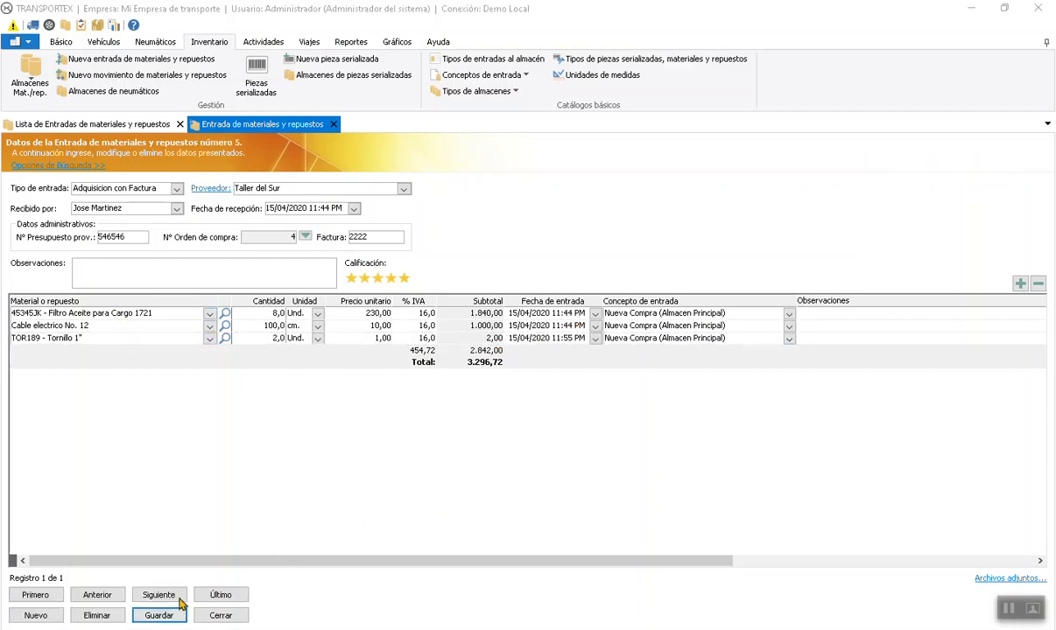
{"action": "left_click", "coordinate": [622, 372]}
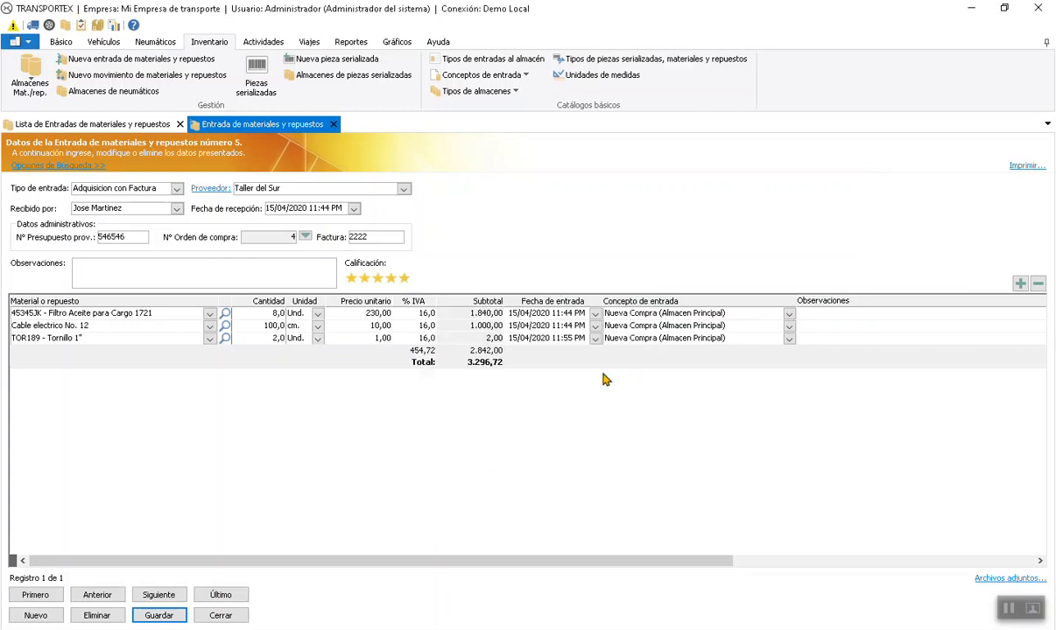
{"action": "left_click", "coordinate": [1022, 168]}
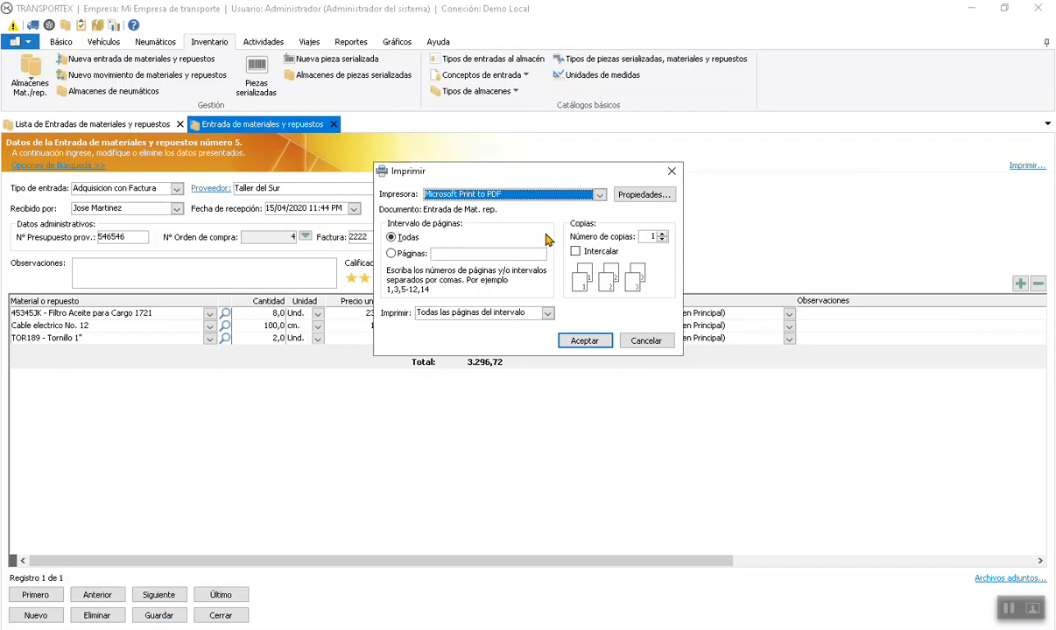
{"action": "left_click", "coordinate": [583, 340]}
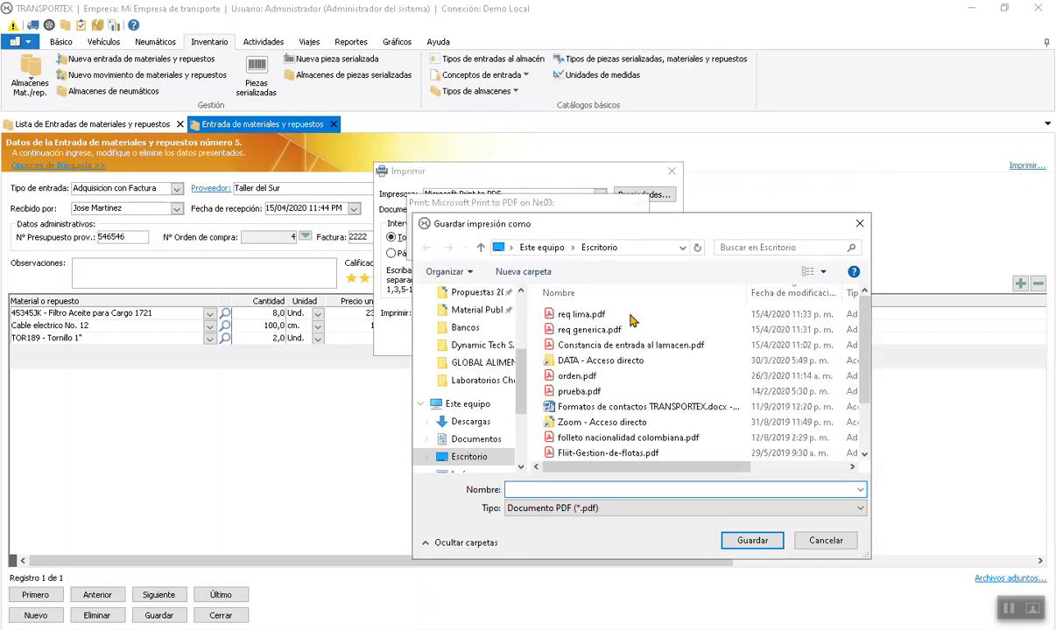
{"action": "left_click", "coordinate": [830, 542]}
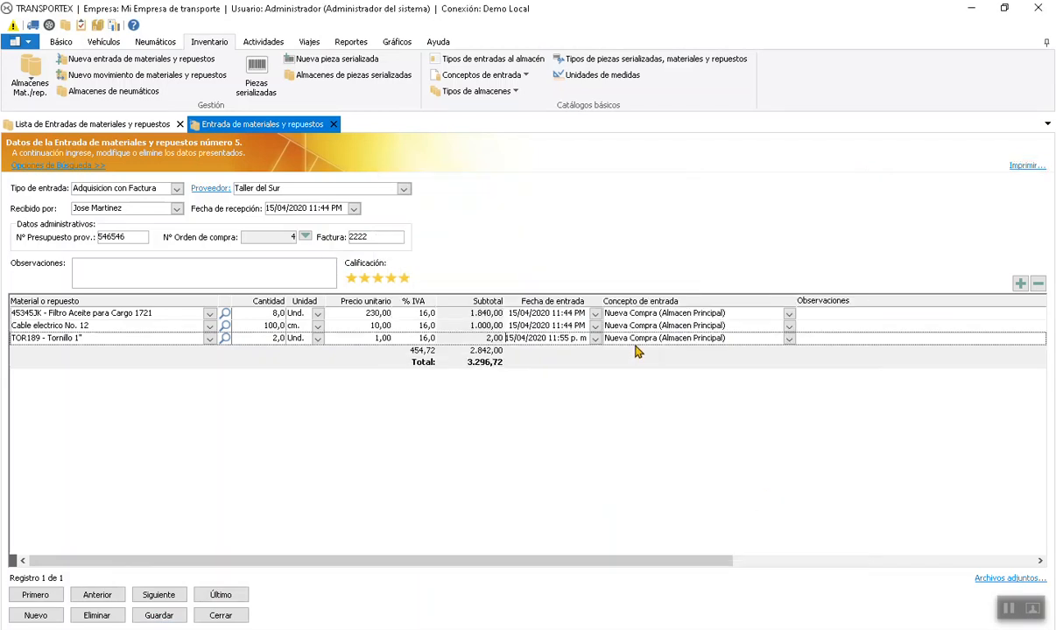
- Close the warehouse entry and its list, and open the approved Taller del Sur order from the purchase orders list
{"action": "left_click", "coordinate": [109, 129]}
{"action": "left_click", "coordinate": [217, 124]}
{"action": "left_click", "coordinate": [333, 125]}
{"action": "left_click", "coordinate": [179, 124]}
{"action": "left_click", "coordinate": [19, 94]}
{"action": "left_click", "coordinate": [53, 125]}
{"action": "double_click", "coordinate": [238, 193]}
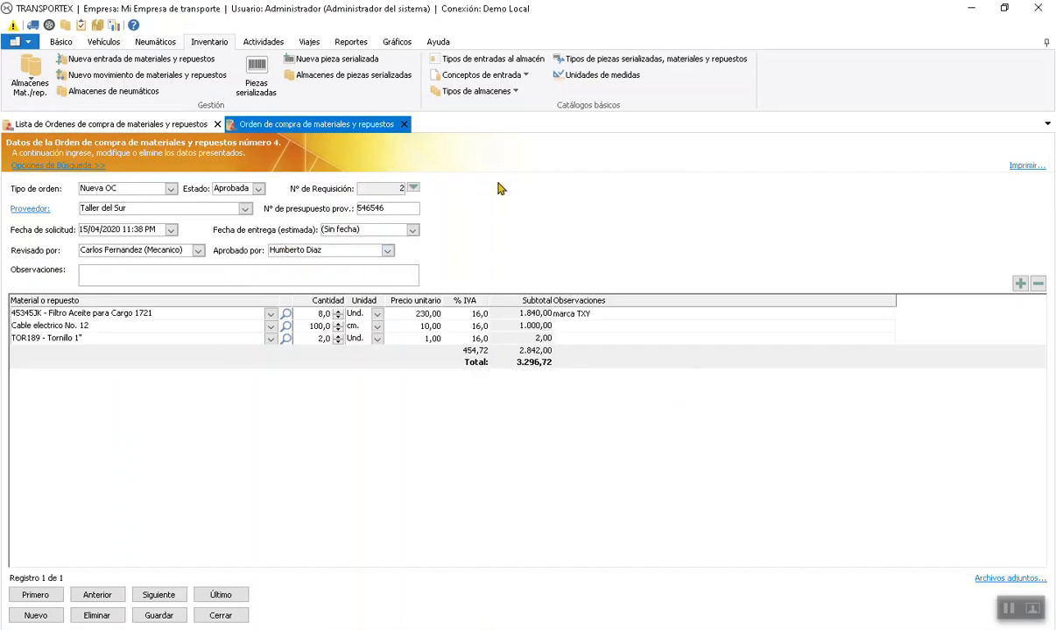
- Print the purchase order with Microsoft Print to PDF, saving it in the Descargas folder as "orden de compra"
{"action": "left_click", "coordinate": [1028, 166]}
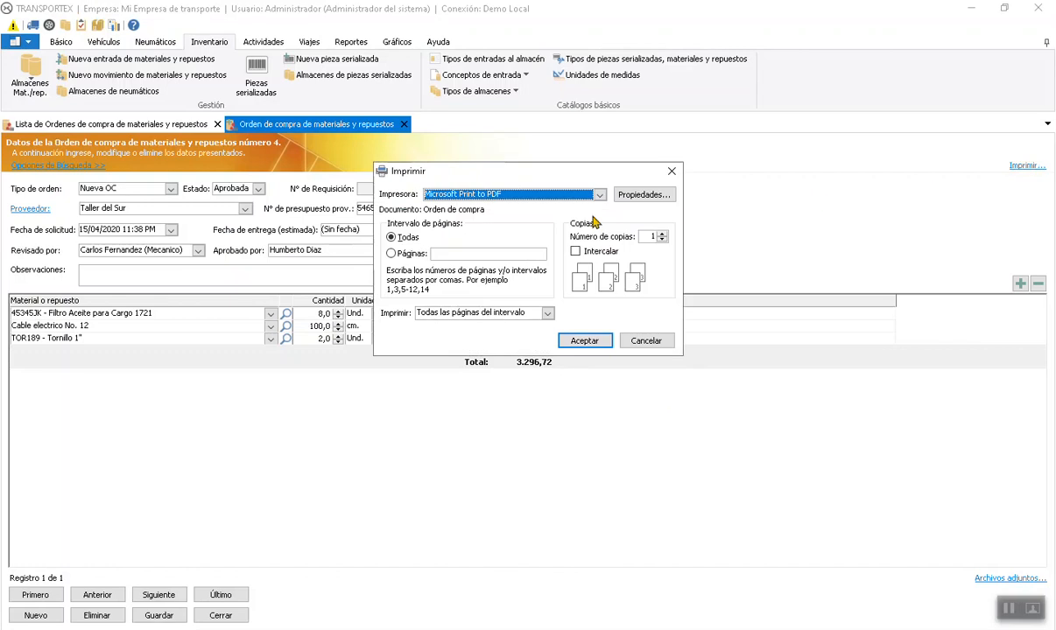
{"action": "left_click", "coordinate": [584, 340]}
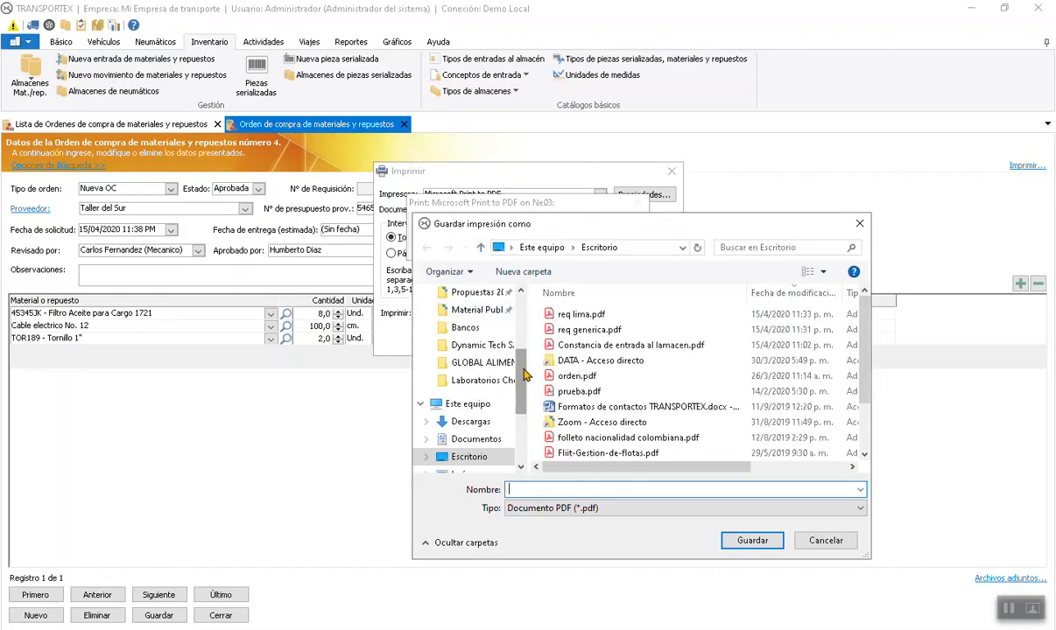
{"action": "scroll", "coordinate": [523, 375], "scroll_direction": "up", "scroll_amount": 5}
{"action": "left_click", "coordinate": [470, 321]}
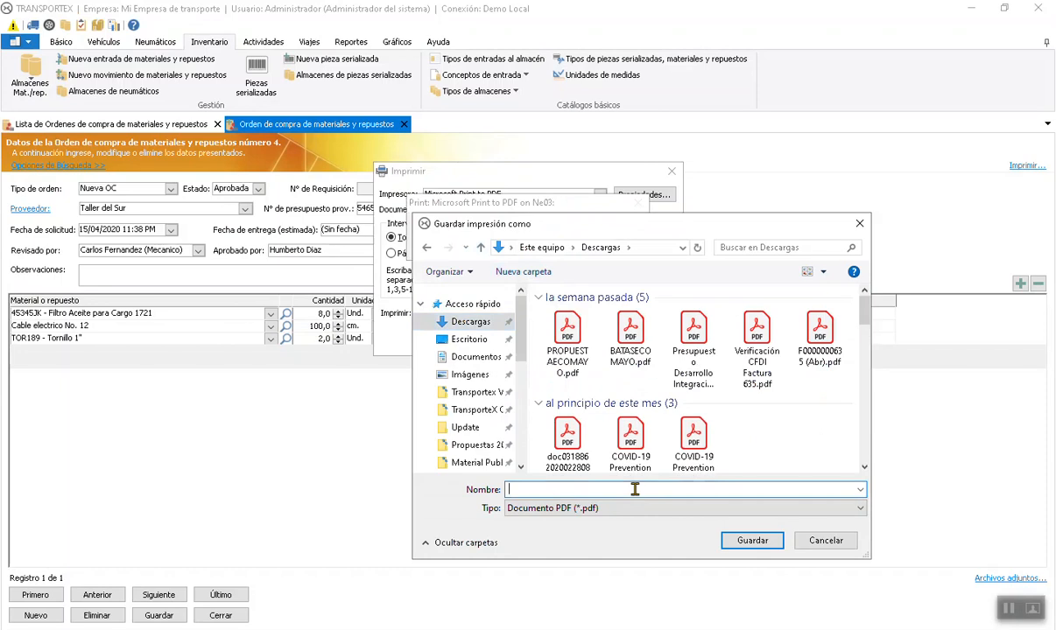
{"action": "type", "text": "or"}
{"action": "type", "text": "den de compra"}
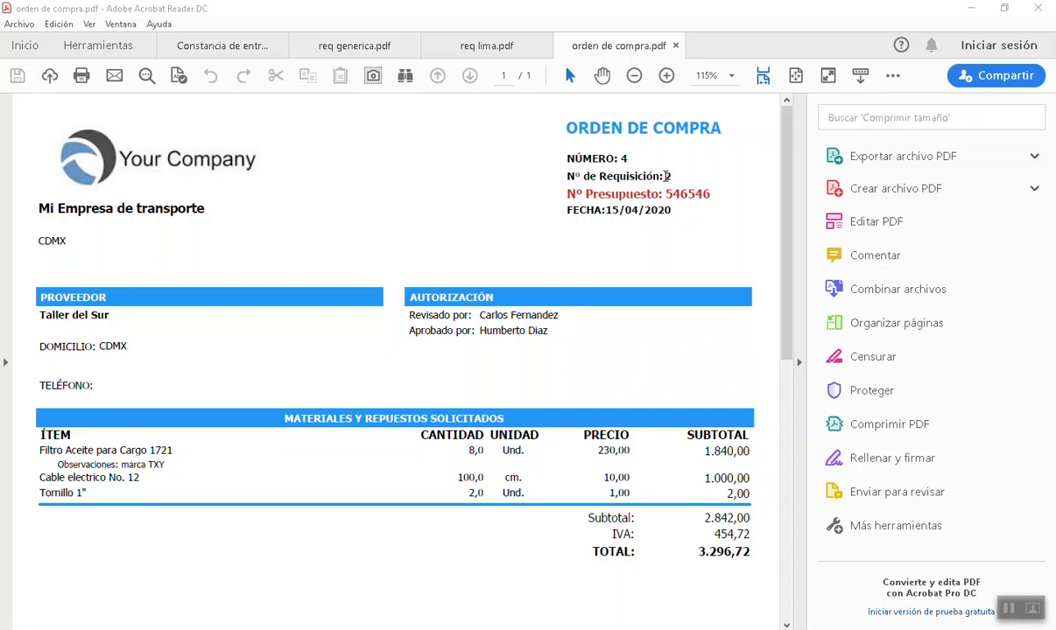
- Examine the purchase order PDF, checking its requisition and quotation numbers, date, item observations and the rest of the page
{"action": "double_click", "coordinate": [670, 176]}
{"action": "left_click", "coordinate": [667, 212]}
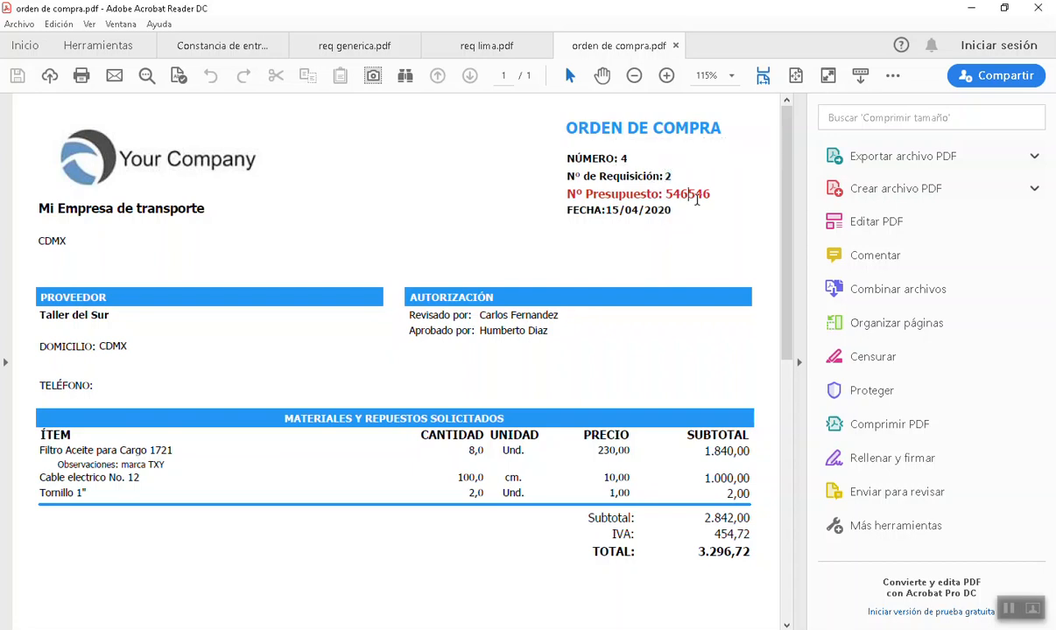
{"action": "double_click", "coordinate": [712, 195]}
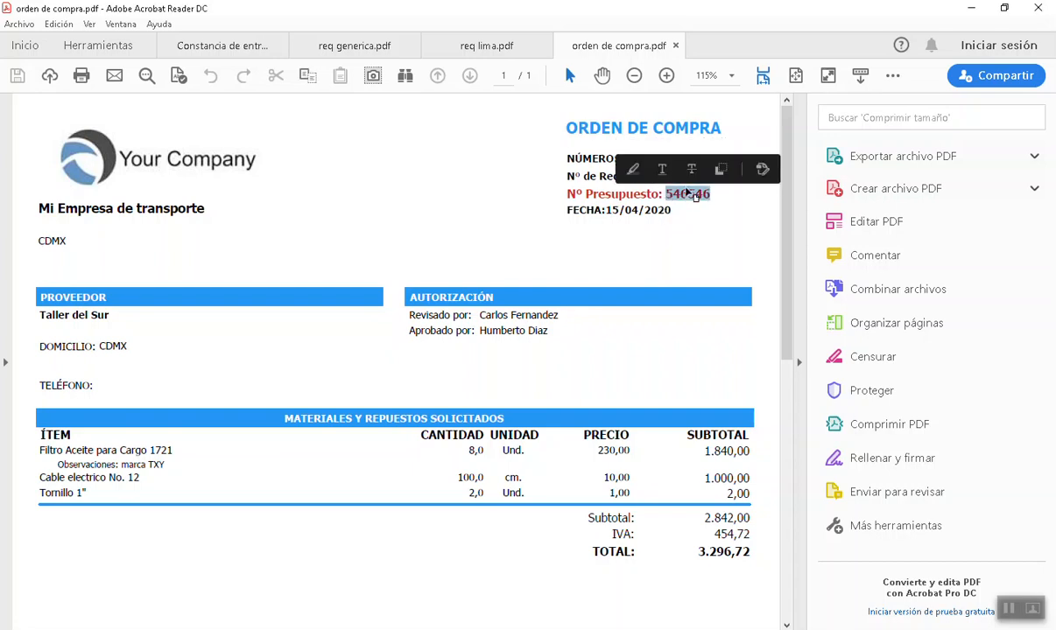
{"action": "left_click", "coordinate": [655, 211]}
{"action": "left_click_drag", "start_coordinate": [620, 210], "coordinate": [641, 210]}
{"action": "left_click", "coordinate": [547, 258]}
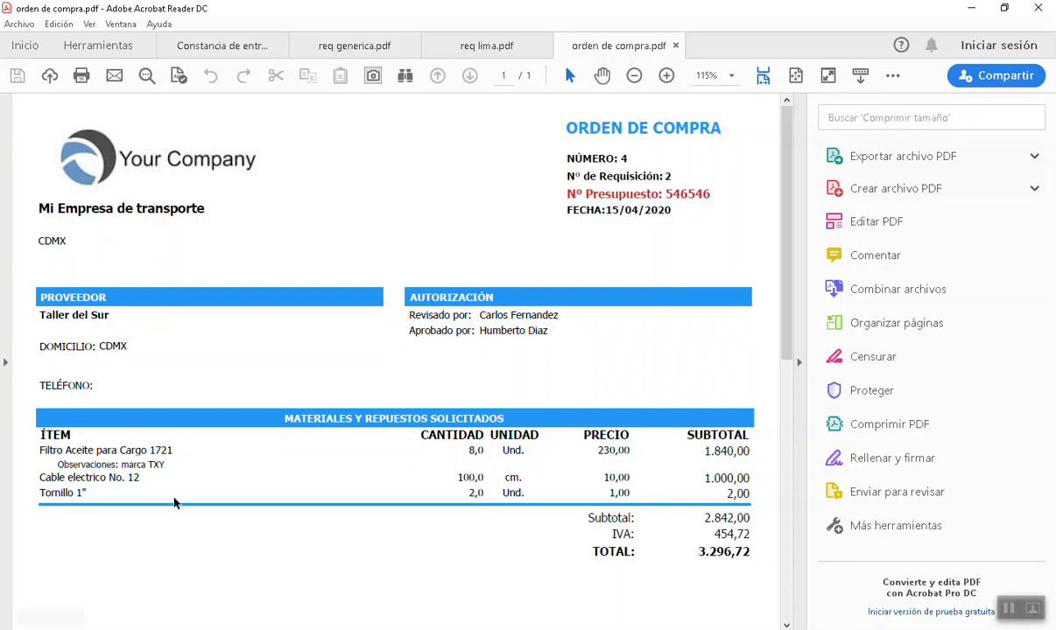
{"action": "left_click_drag", "start_coordinate": [57, 464], "coordinate": [138, 471]}
{"action": "left_click", "coordinate": [503, 444]}
{"action": "scroll", "coordinate": [617, 528], "scroll_direction": "down", "scroll_amount": 5}
{"action": "scroll", "coordinate": [618, 528], "scroll_direction": "up", "scroll_amount": 5}
- Switch back to TRANSPORTEX and close the purchase order together with its list
{"action": "key", "text": "alt+Tab"}
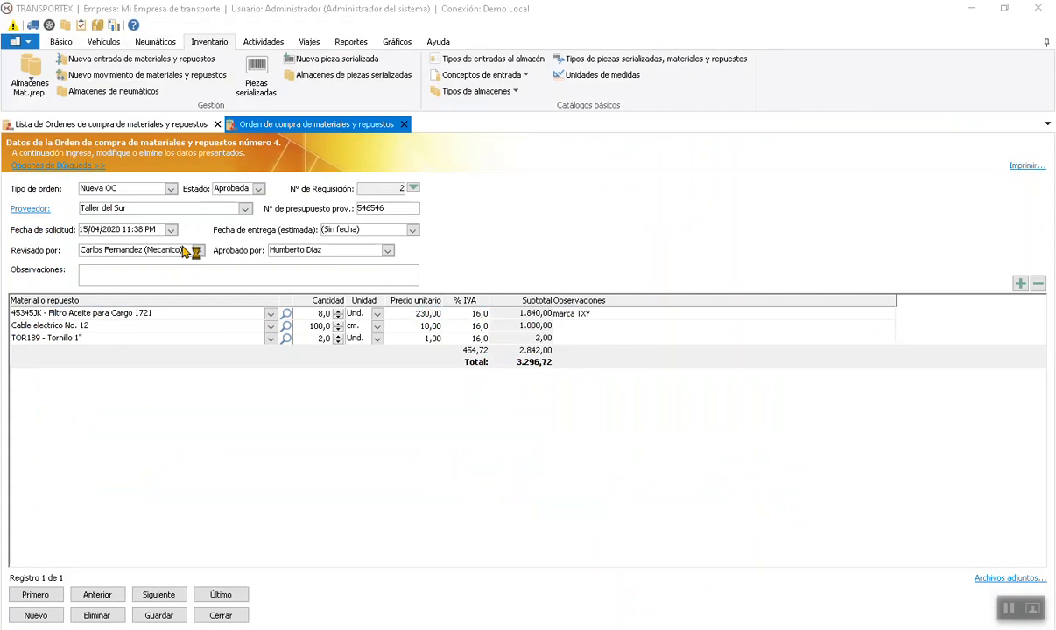
{"action": "left_click", "coordinate": [395, 123]}
{"action": "left_click", "coordinate": [217, 123]}
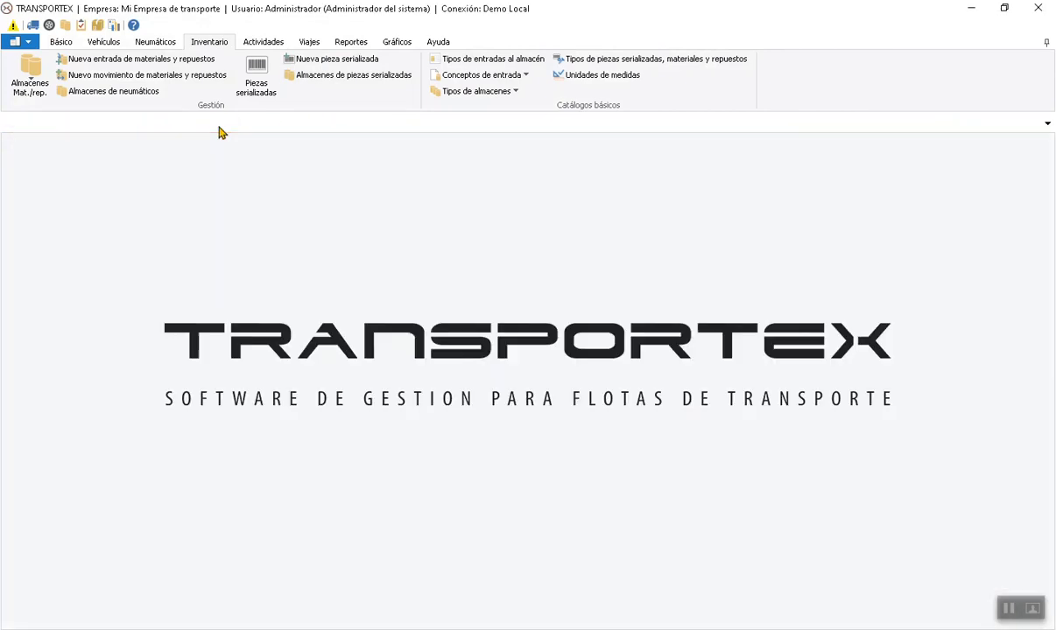
- Open the materials and spare parts requisitions list and compare the states of the requested and approved requisitions
{"action": "left_click", "coordinate": [32, 103]}
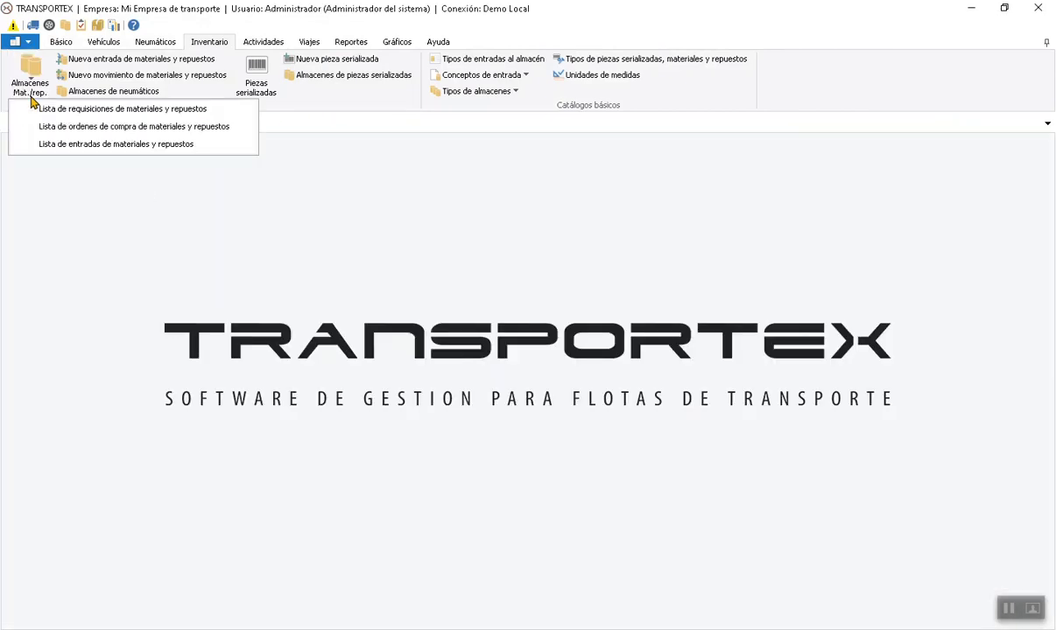
{"action": "left_click", "coordinate": [82, 109]}
{"action": "left_click", "coordinate": [230, 205]}
{"action": "left_click", "coordinate": [204, 191]}
{"action": "left_click", "coordinate": [215, 208]}
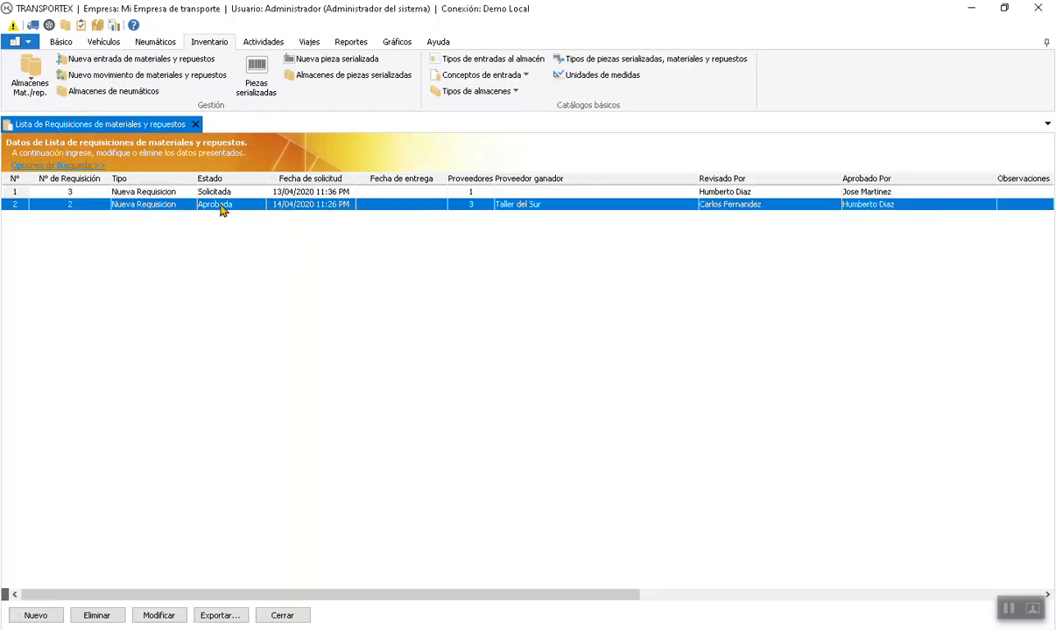
{"action": "left_click", "coordinate": [202, 189]}
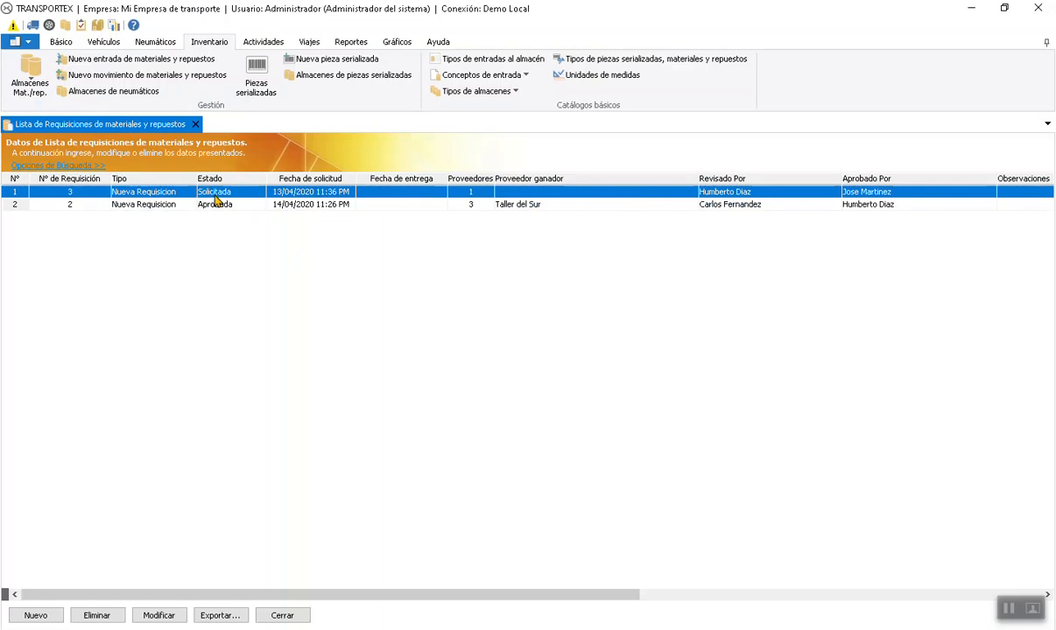
- Close the requisitions list and review the approved Taller del Sur order from the purchase orders list, closing the order after viewing it
{"action": "left_click", "coordinate": [196, 125]}
{"action": "left_click", "coordinate": [30, 77]}
{"action": "left_click", "coordinate": [54, 130]}
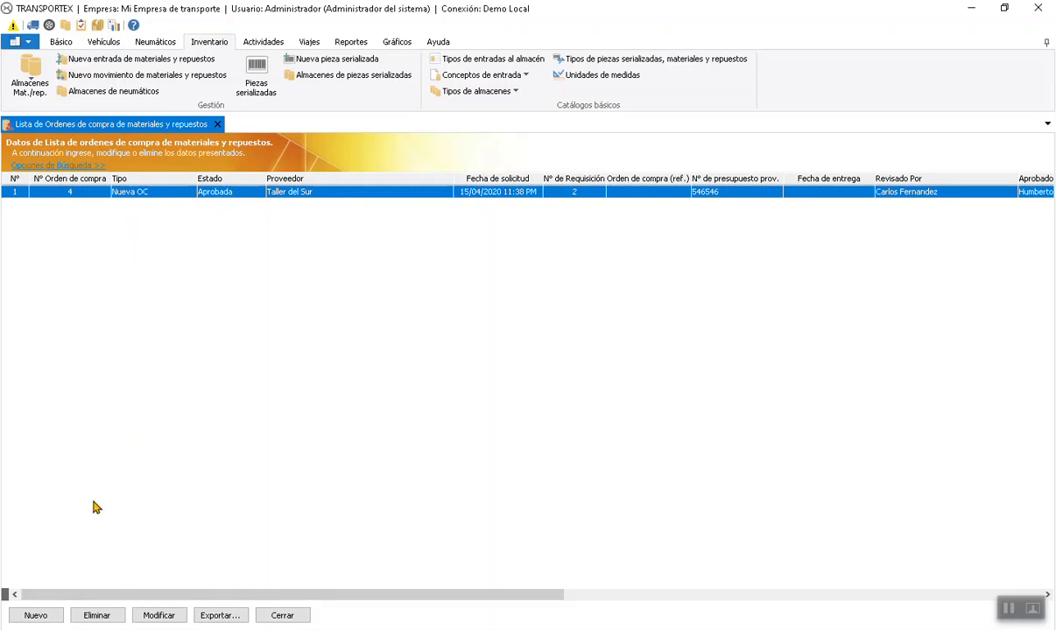
{"action": "double_click", "coordinate": [240, 202]}
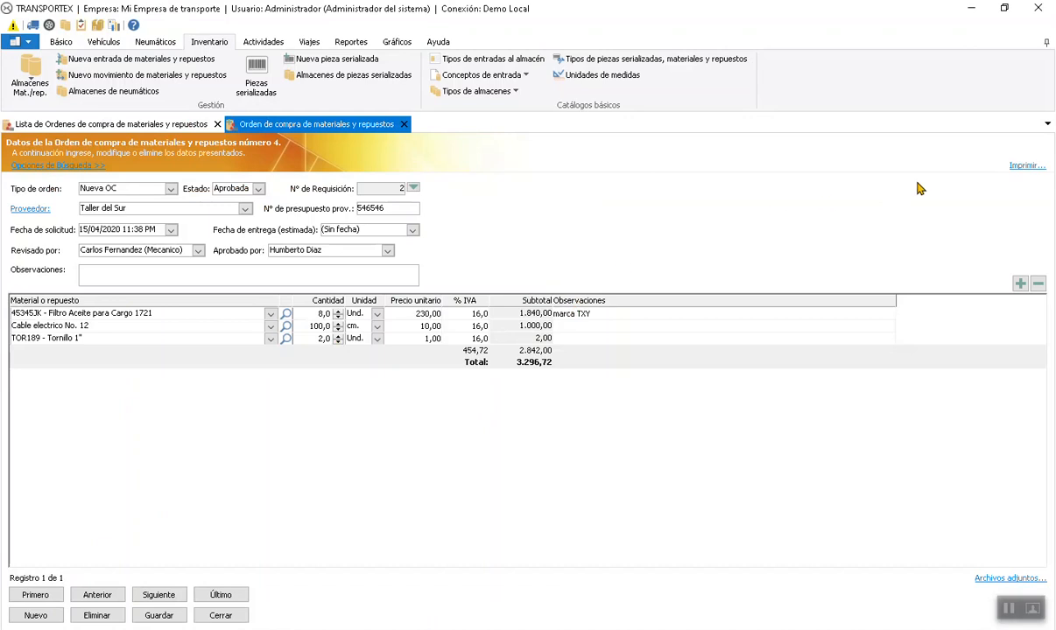
{"action": "left_click", "coordinate": [215, 616]}
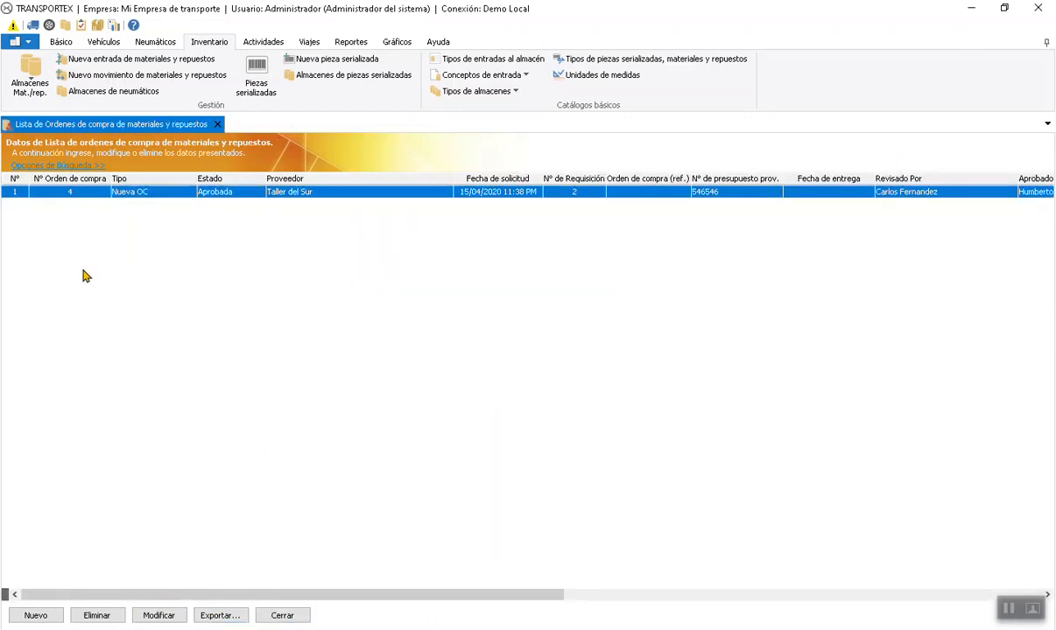
{"action": "double_click", "coordinate": [287, 192]}
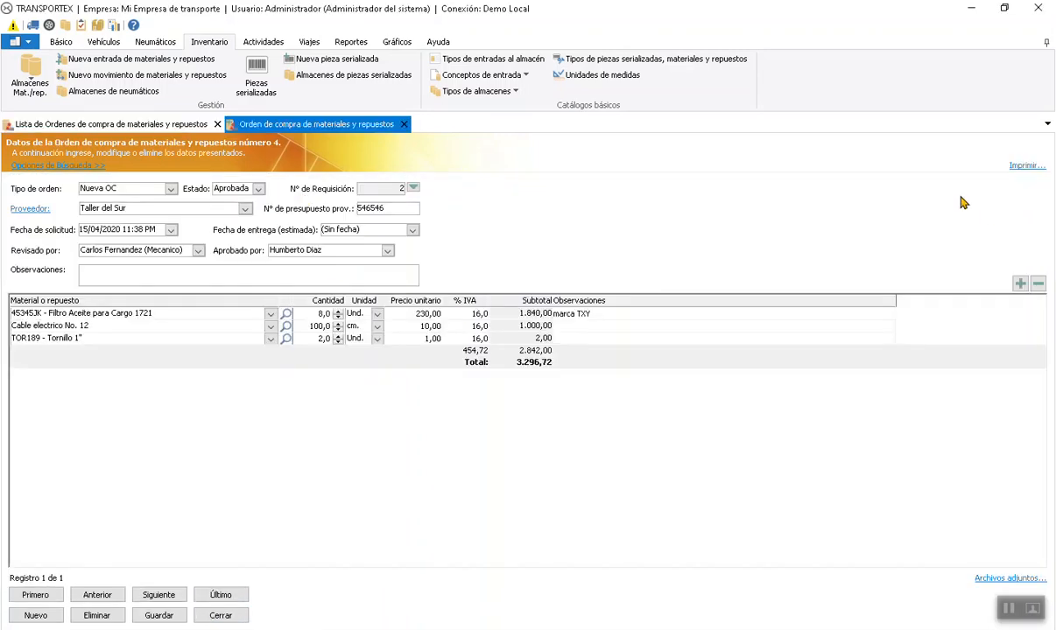
{"action": "left_click", "coordinate": [403, 124]}
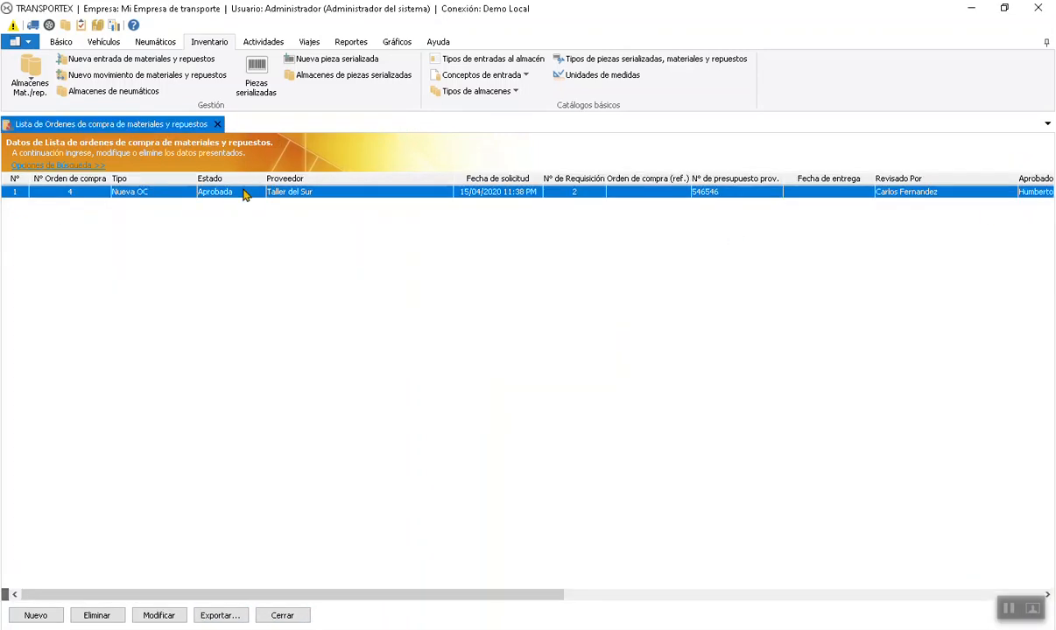
- Close the purchase orders list and open the Taller del Sur entry from the materials and spare parts entries list
{"action": "left_click", "coordinate": [217, 124]}
{"action": "left_click", "coordinate": [32, 86]}
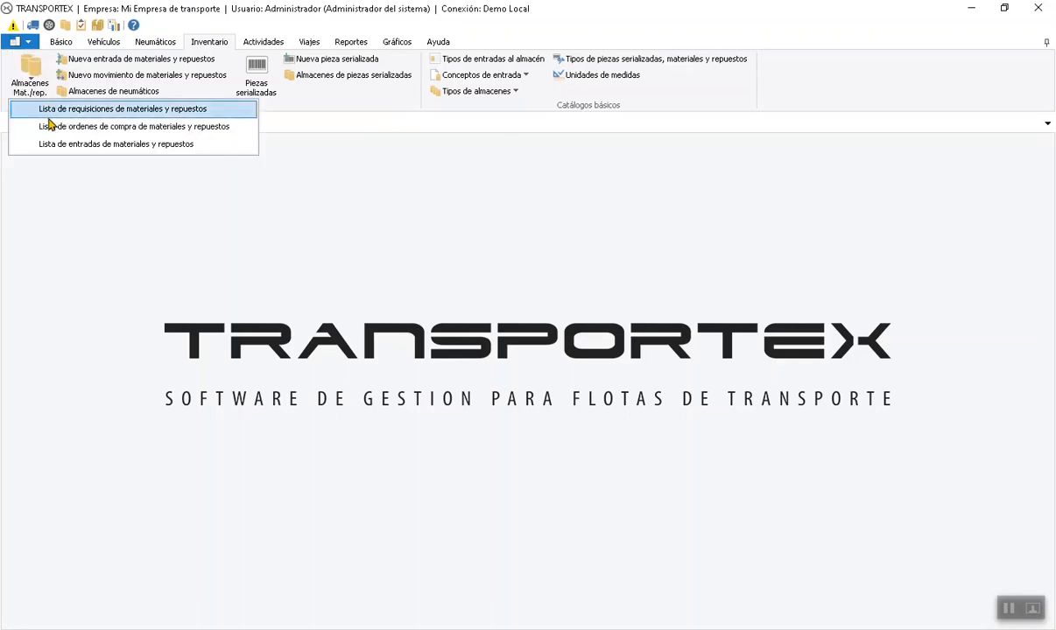
{"action": "left_click", "coordinate": [57, 144]}
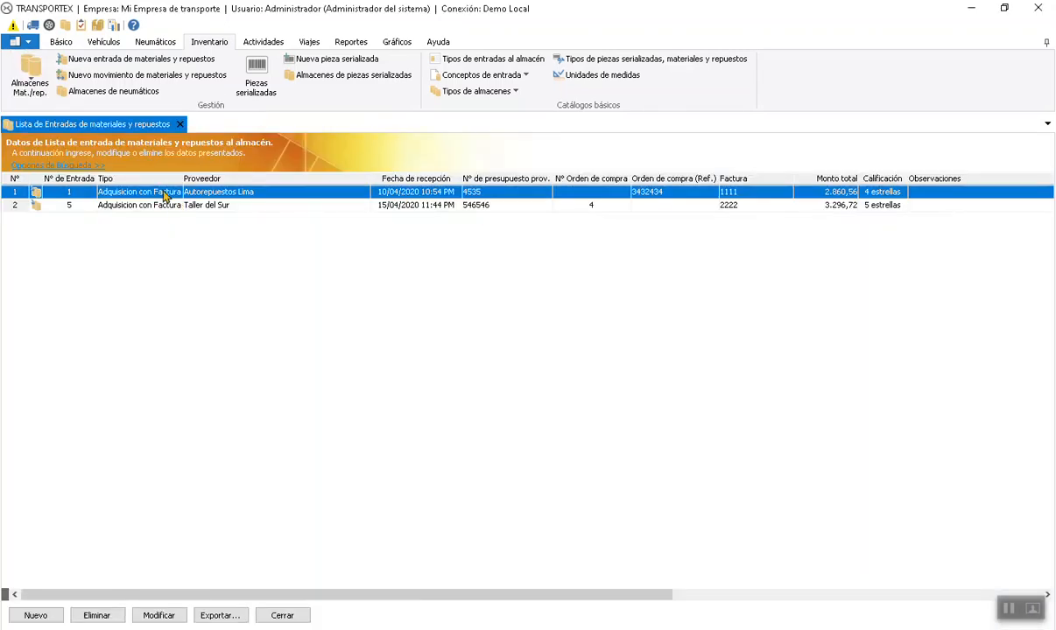
{"action": "left_click", "coordinate": [112, 207]}
{"action": "left_click", "coordinate": [69, 195]}
{"action": "left_click", "coordinate": [153, 207]}
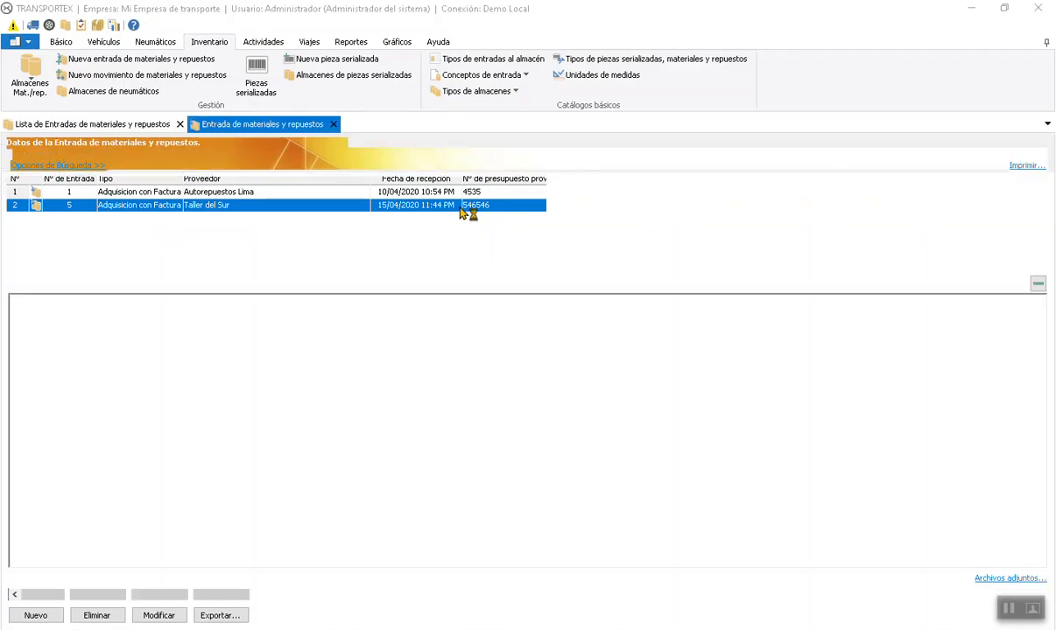
- Close the Taller del Sur warehouse entry and the entries list
{"action": "left_click", "coordinate": [334, 124]}
{"action": "left_click", "coordinate": [180, 124]}
{"action": "left_click", "coordinate": [29, 79]}
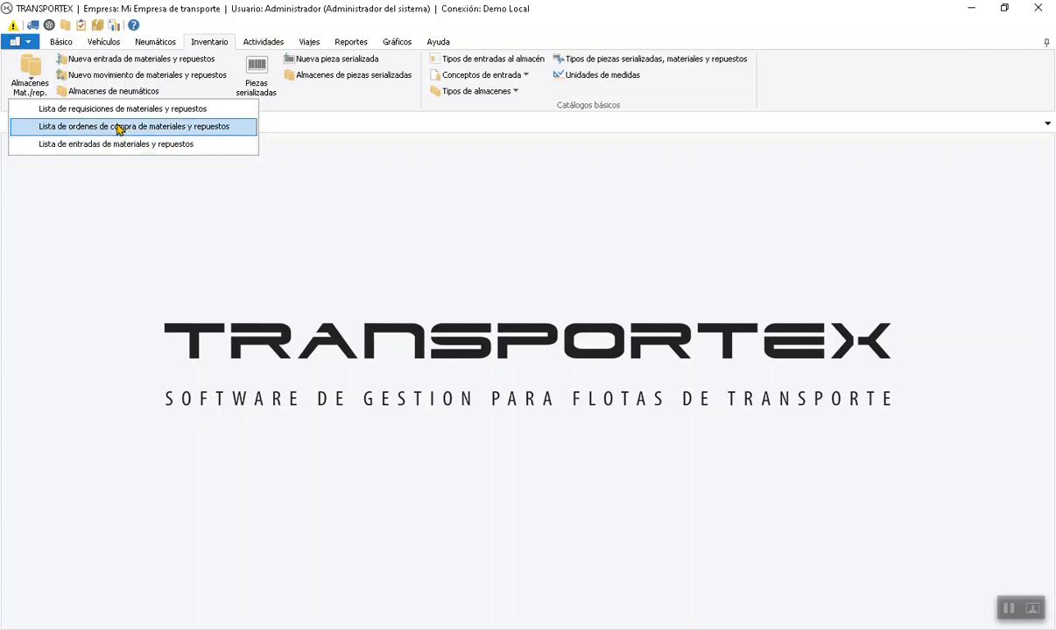
{"action": "left_click", "coordinate": [188, 206]}
- Reopen the warehouse entries list and view the Autorepuestos Lima entry, closing the entry when done
{"action": "left_click", "coordinate": [32, 92]}
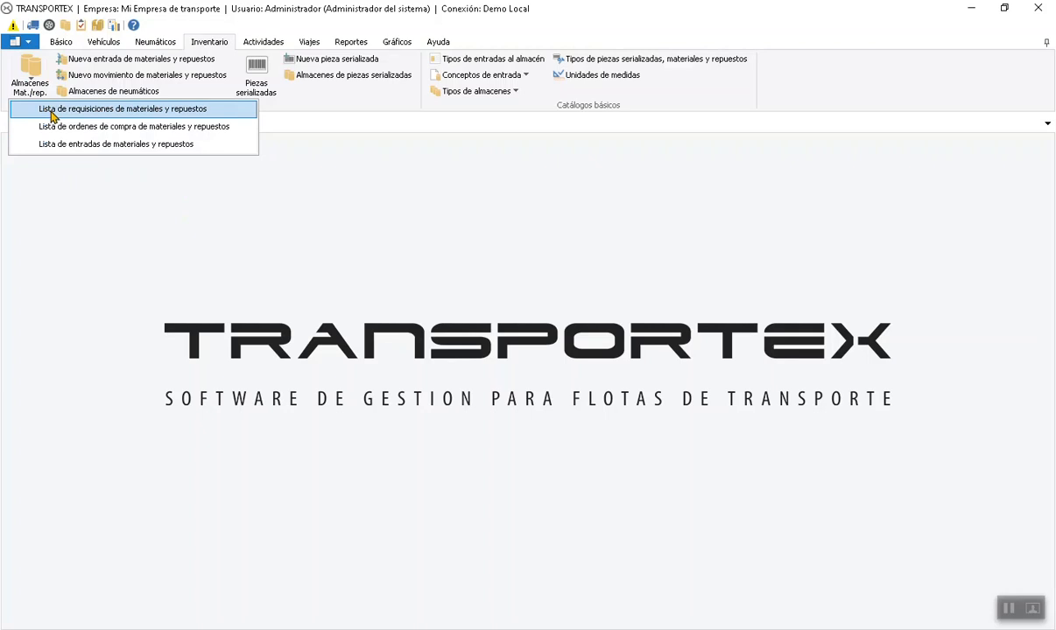
{"action": "left_click", "coordinate": [103, 145]}
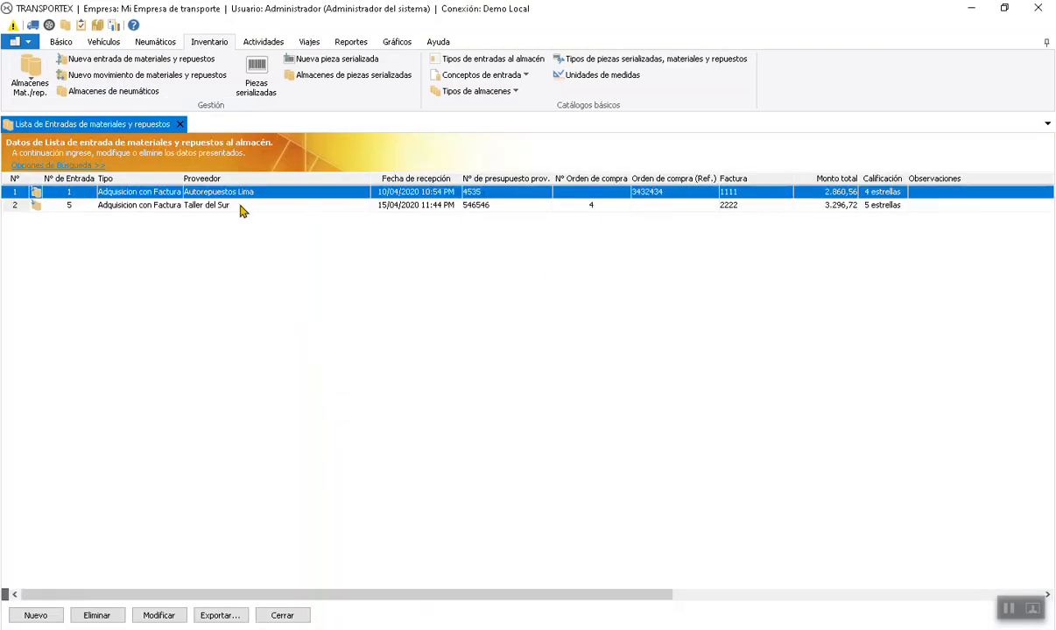
{"action": "double_click", "coordinate": [223, 198]}
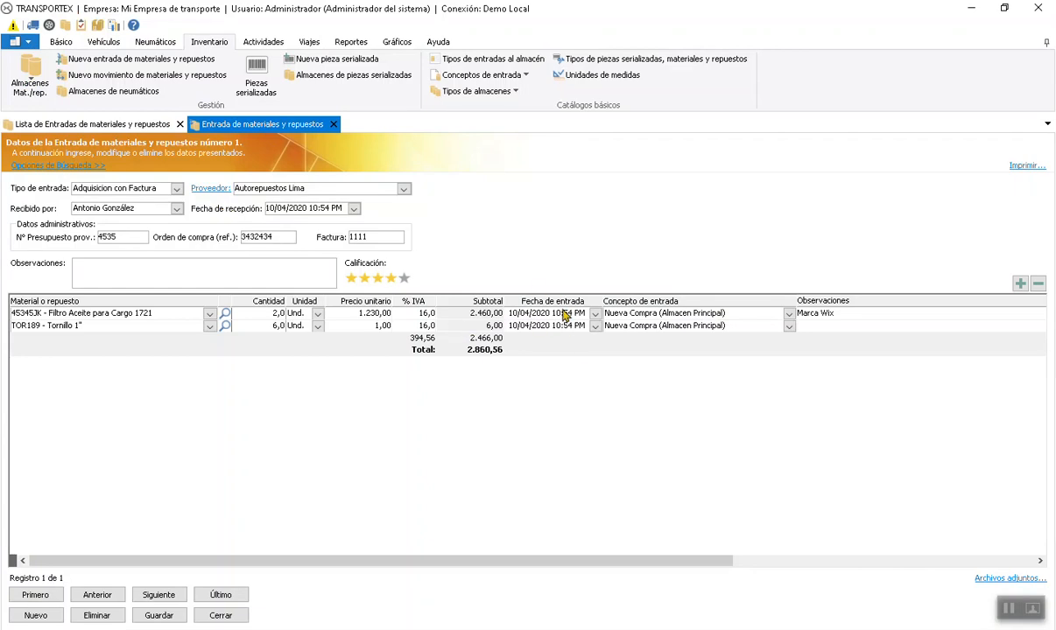
{"action": "left_click", "coordinate": [332, 125]}
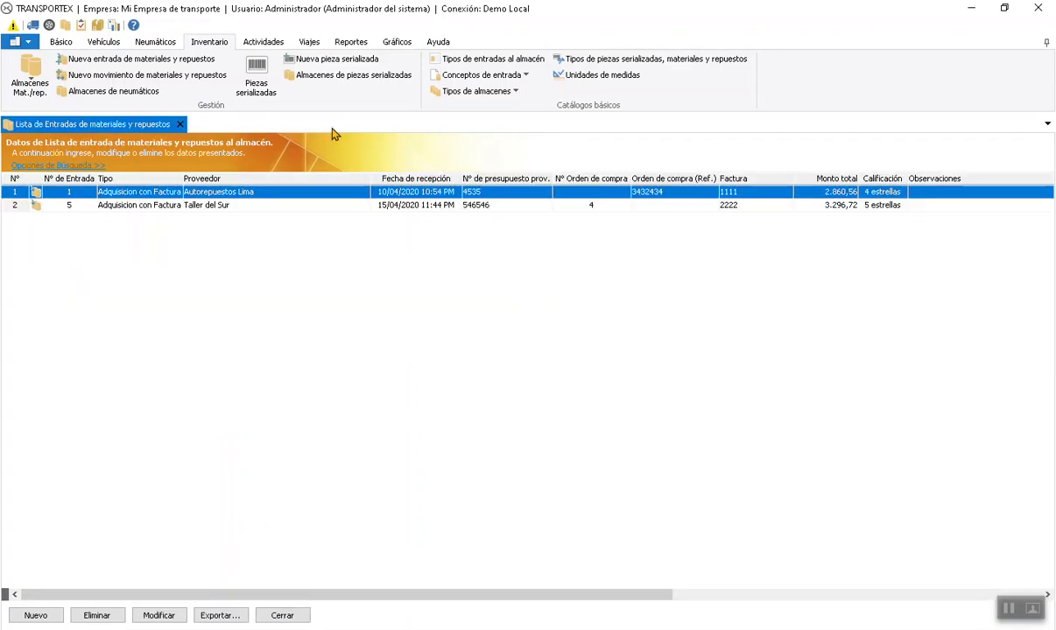
{"action": "left_click", "coordinate": [350, 42]}
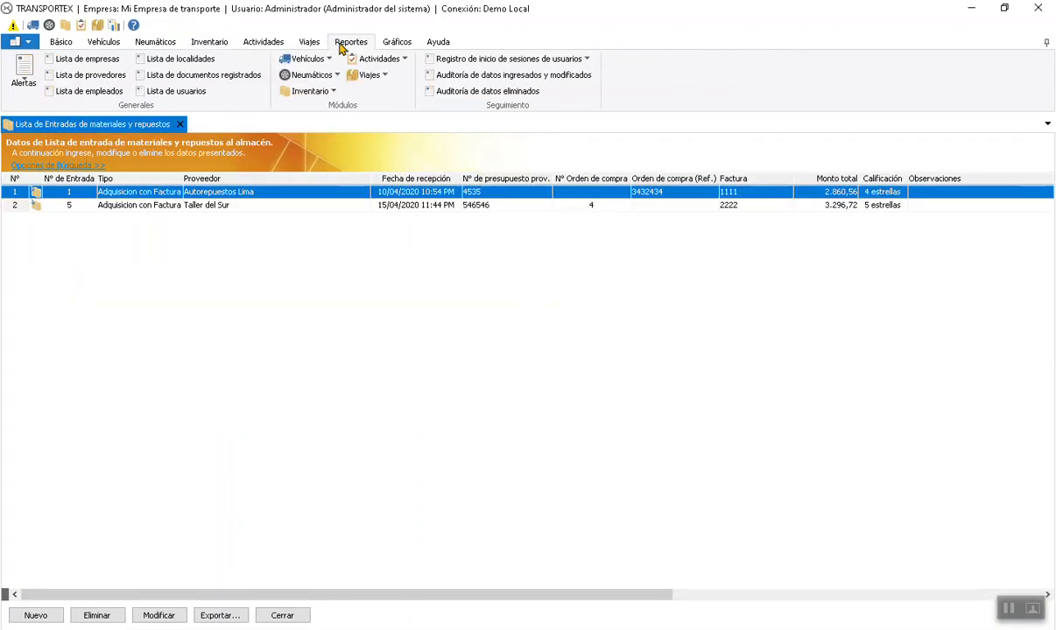
{"action": "left_click", "coordinate": [310, 91]}
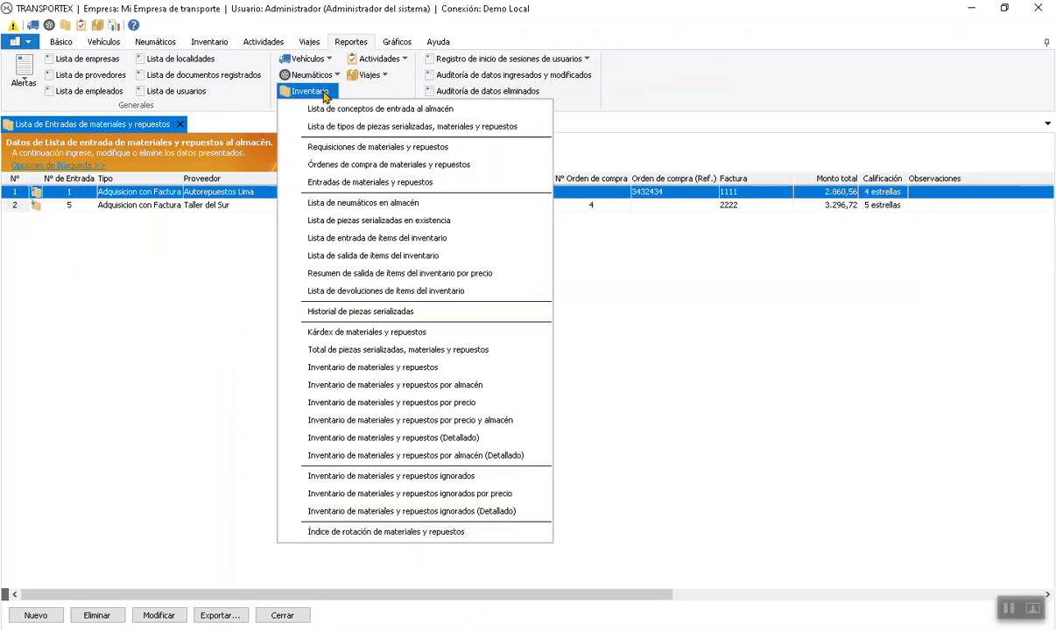
{"action": "left_click", "coordinate": [371, 368]}
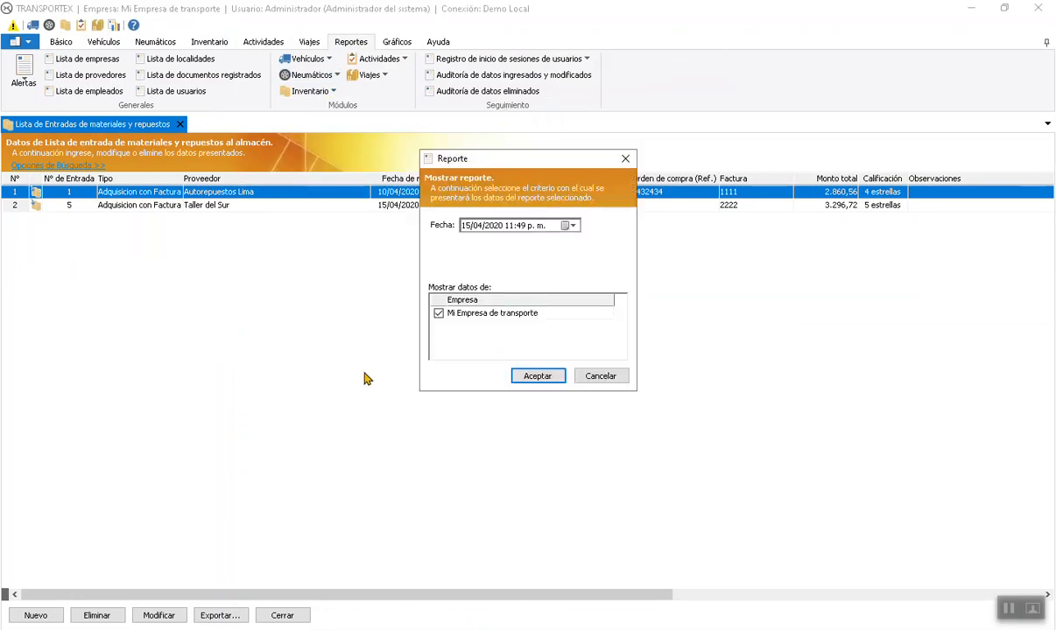
{"action": "left_click", "coordinate": [582, 358]}
- Generate the materials and spare parts inventory report by warehouse for Mi Empresa de transporte, dated 15/04/2020 11:49 PM
{"action": "left_click", "coordinate": [308, 91]}
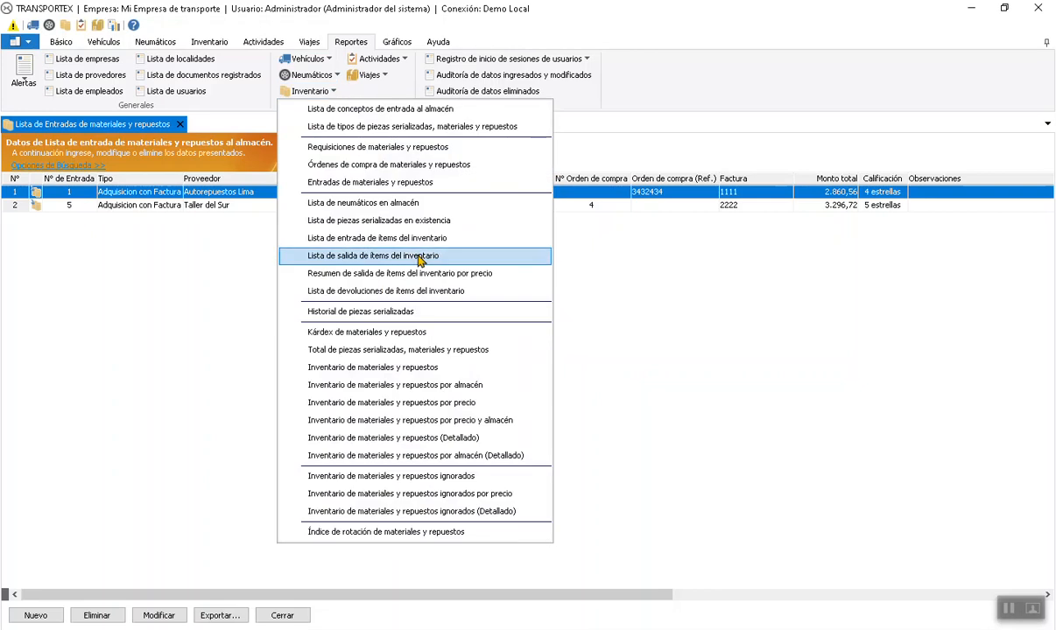
{"action": "left_click", "coordinate": [429, 385]}
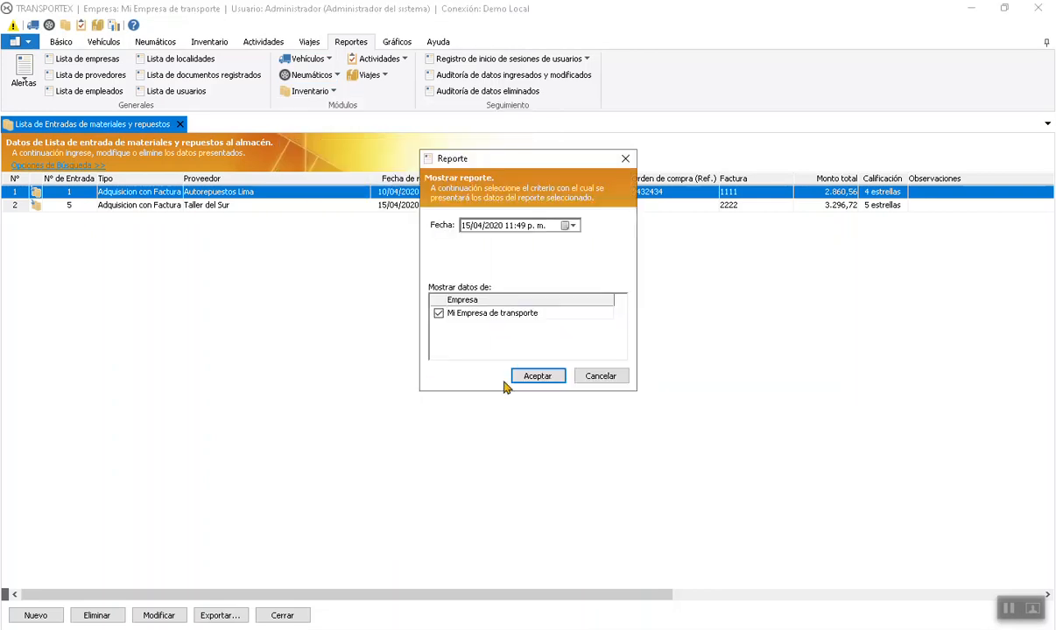
{"action": "left_click", "coordinate": [520, 359]}
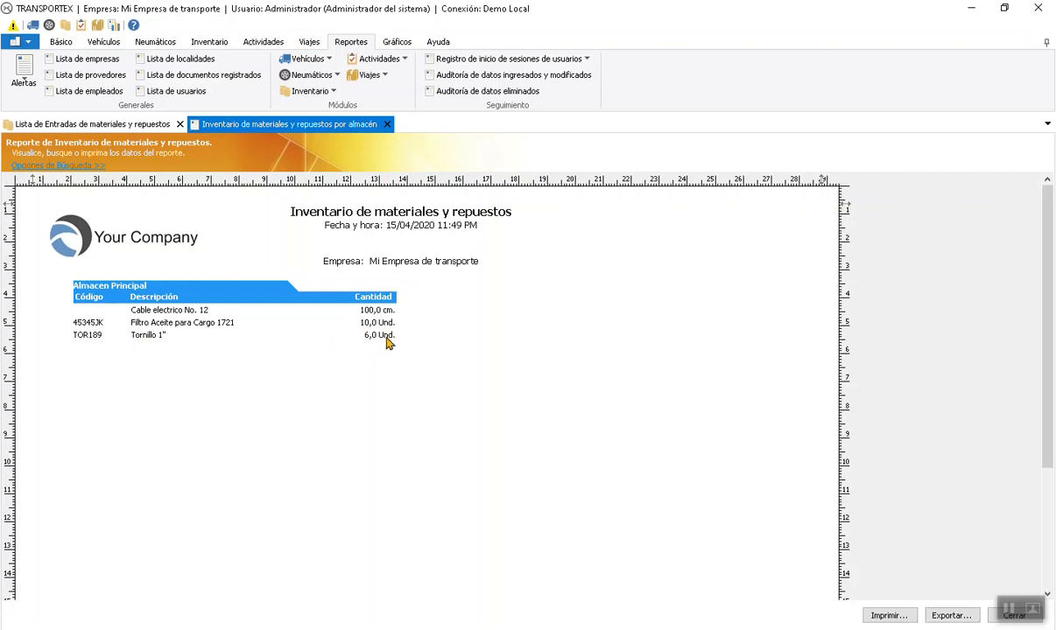
- Generate the detailed materials and spare parts inventory report for Mi Empresa de transporte, dated 15/04/2020 11:50 PM
{"action": "left_click", "coordinate": [311, 92]}
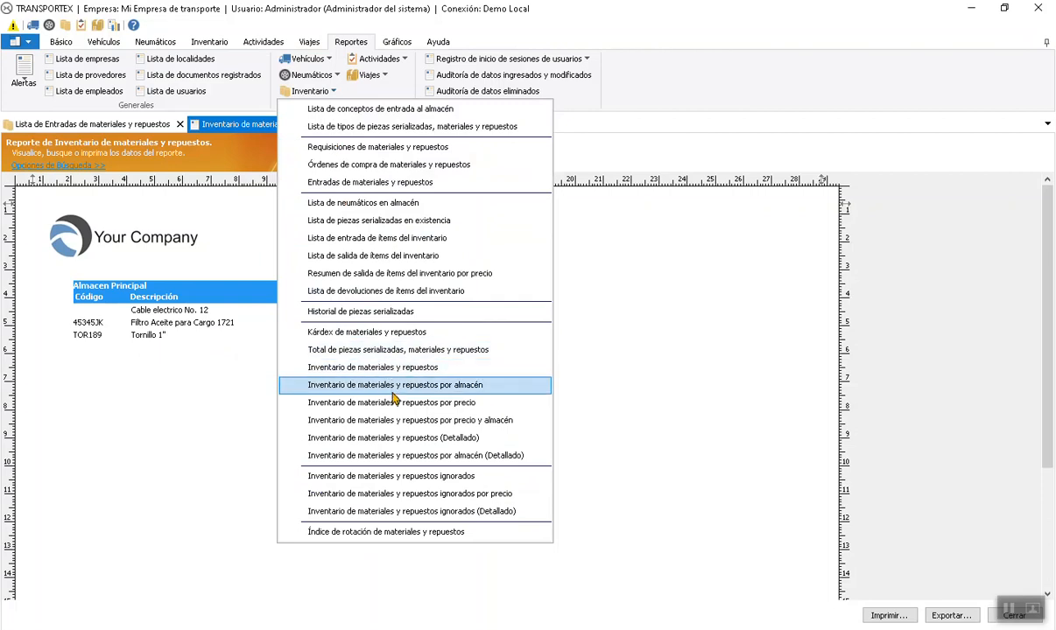
{"action": "left_click", "coordinate": [398, 437]}
{"action": "left_click", "coordinate": [519, 375]}
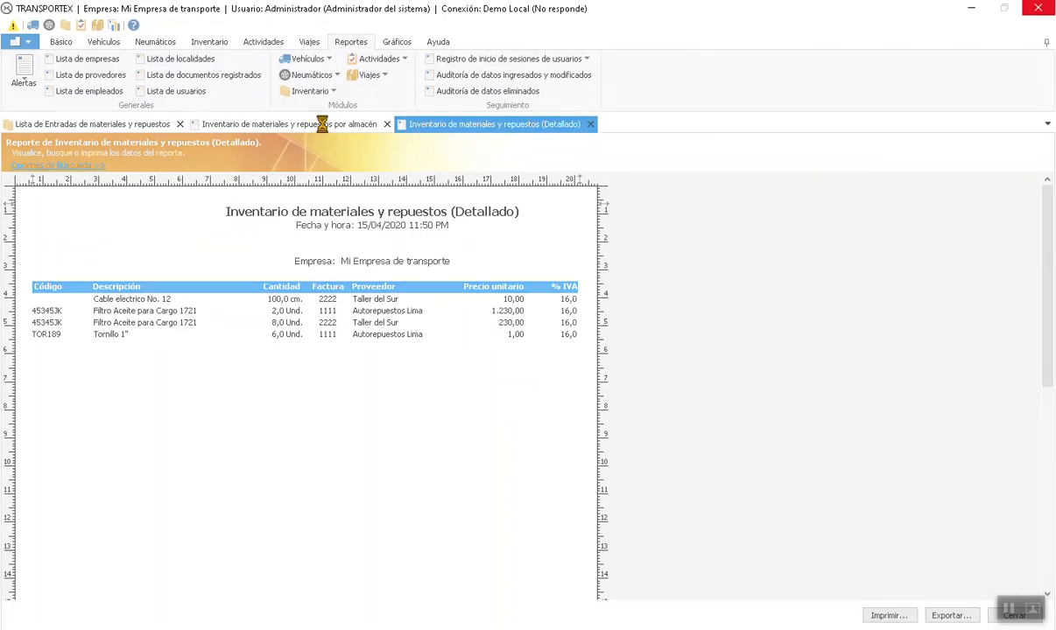
- Compare the by-warehouse inventory report with the detailed one, and look over the other inventory reports available
{"action": "left_click", "coordinate": [319, 127]}
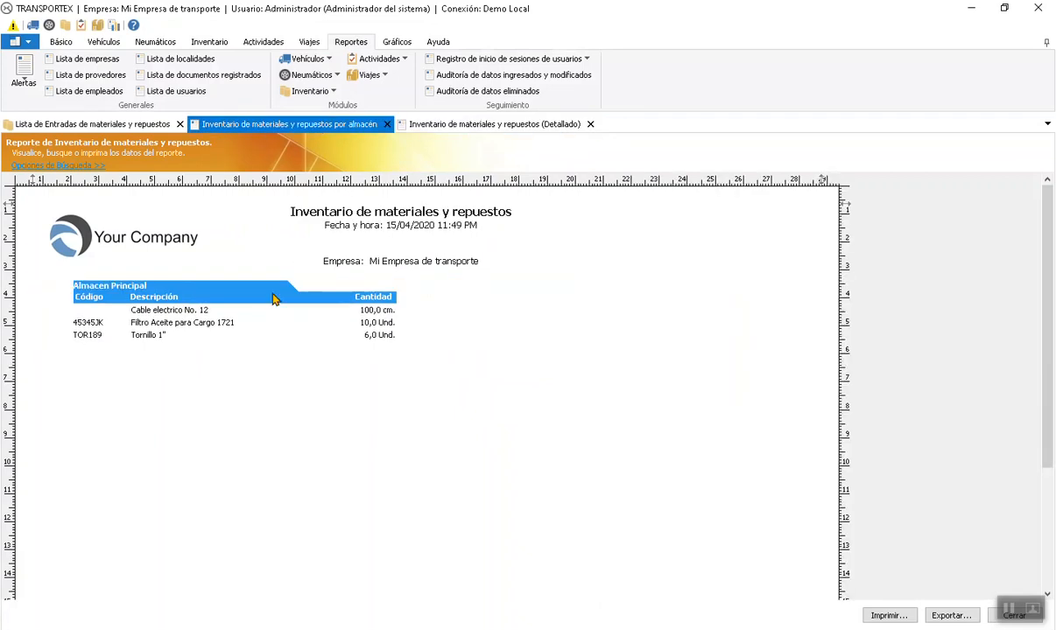
{"action": "left_click", "coordinate": [425, 124]}
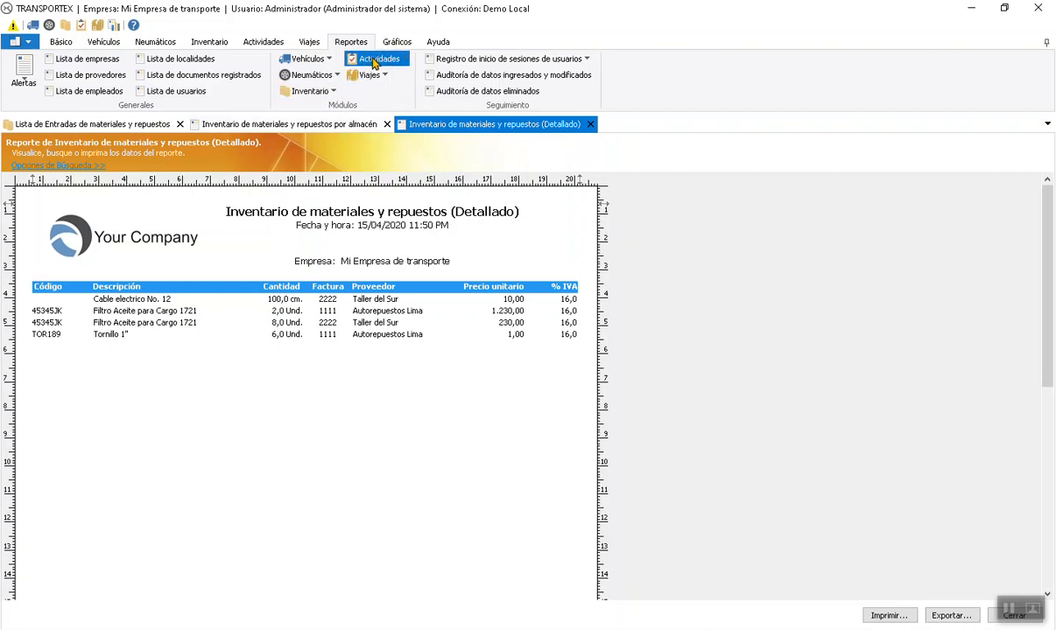
{"action": "left_click", "coordinate": [316, 91]}
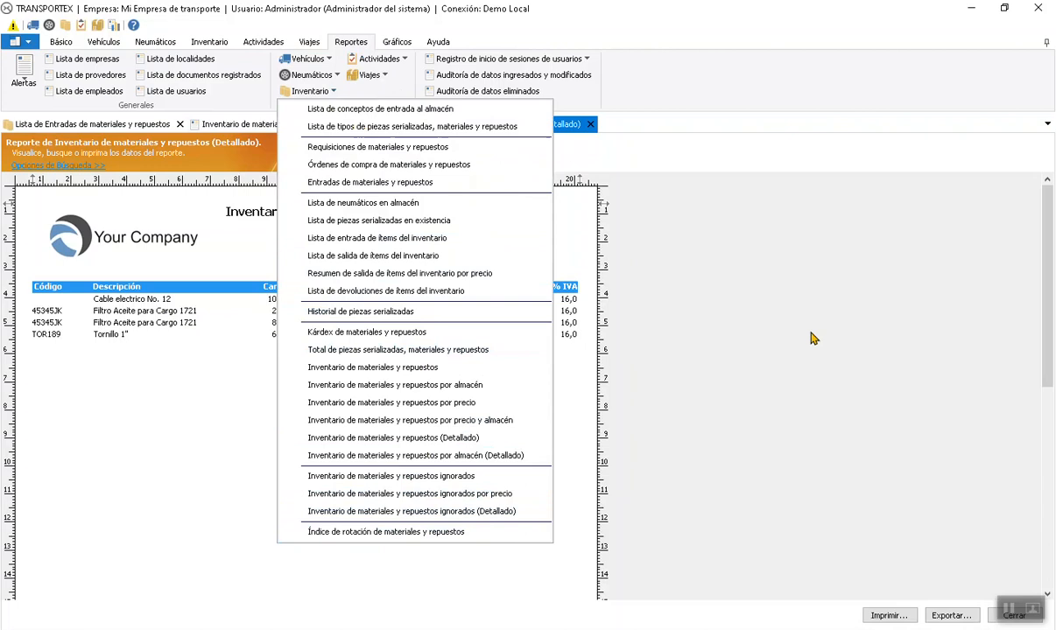
{"action": "left_click", "coordinate": [743, 341]}
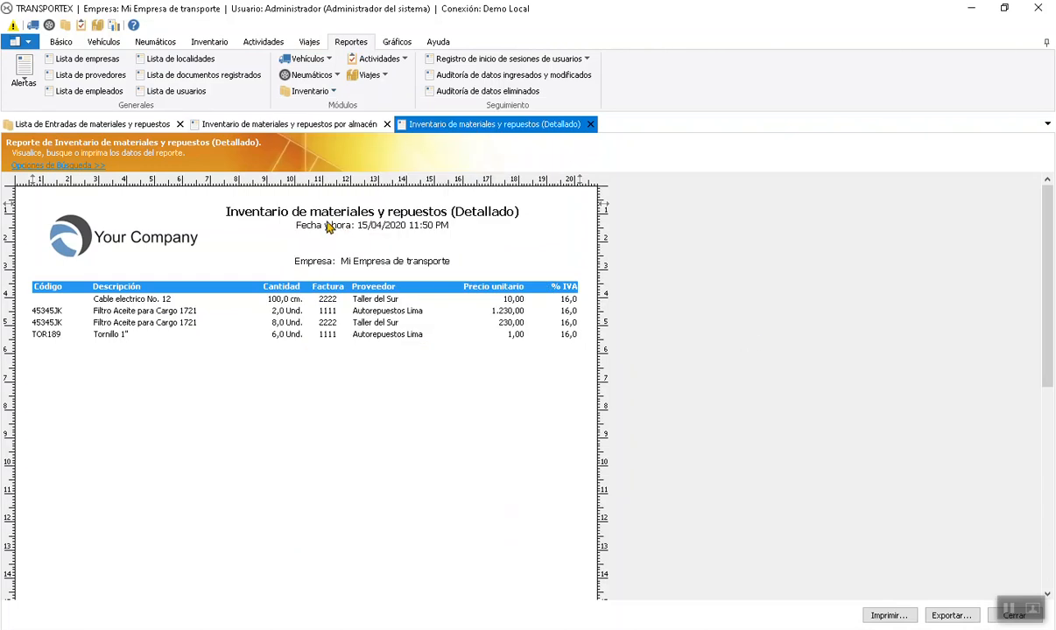